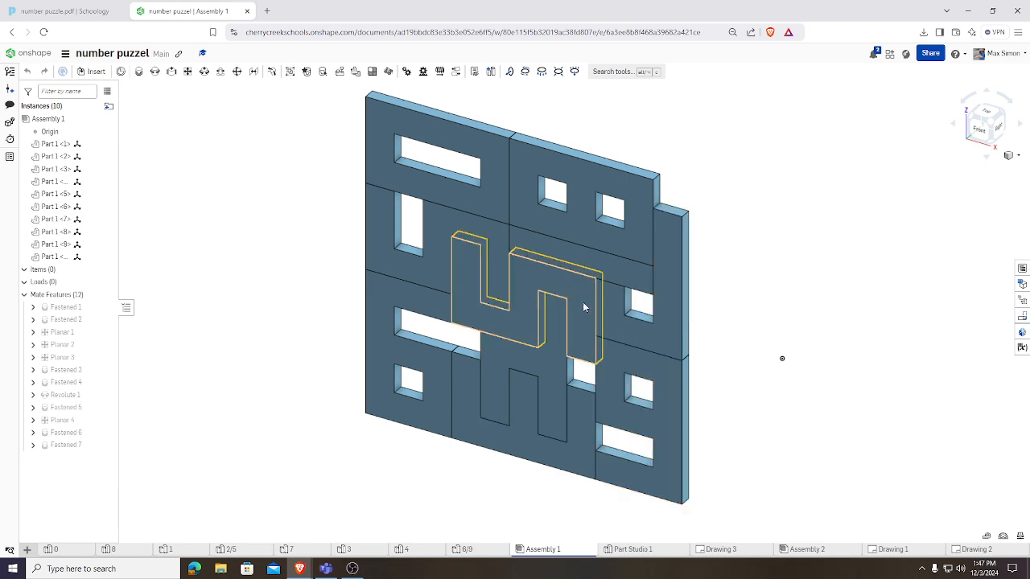
# Review the finished puzzle in Assembly 1, Drawing 3 and Drawing 1, and compare it with the number puzzle PDF in Schoology
pyautogui.moveTo(743, 352); pyautogui.dragTo(767, 326, button='right')
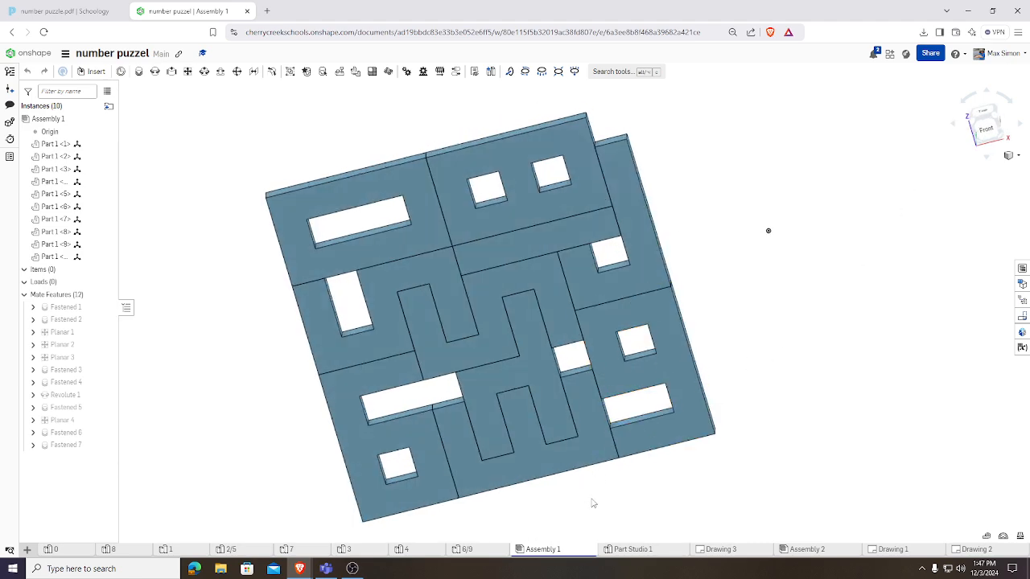
pyautogui.click(738, 553)
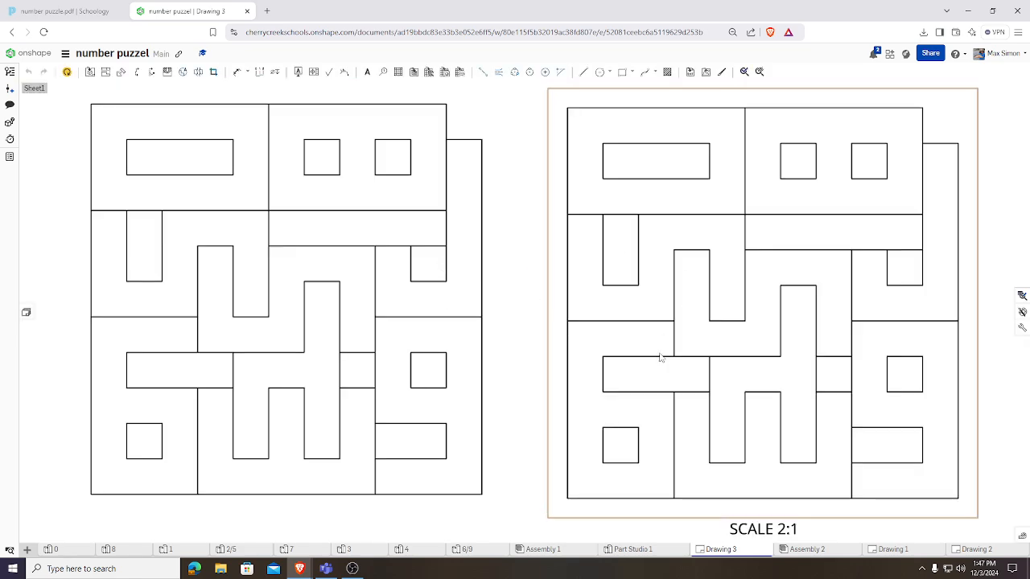
pyautogui.click(884, 551)
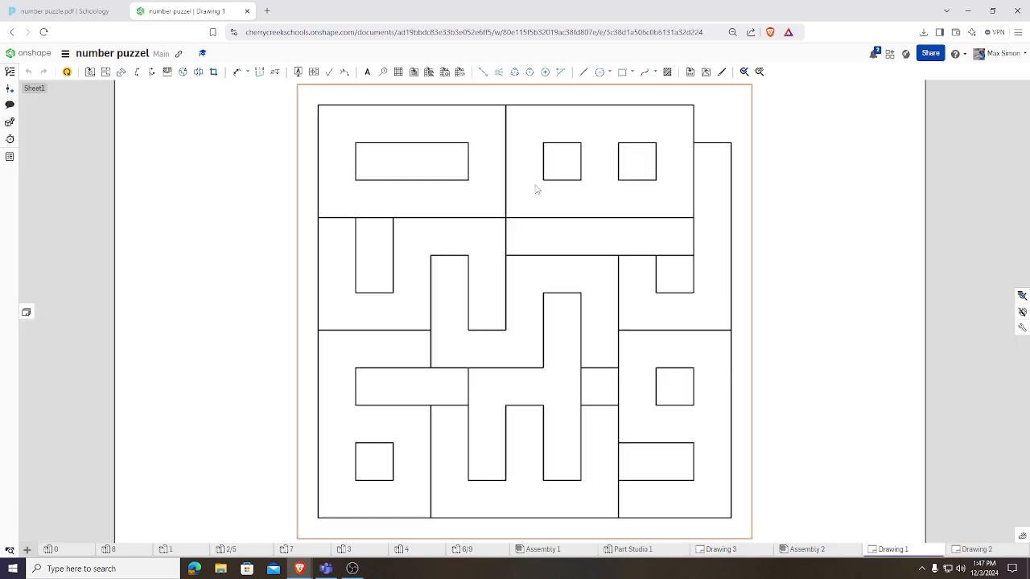
pyautogui.scroll(-2, 563, 312)
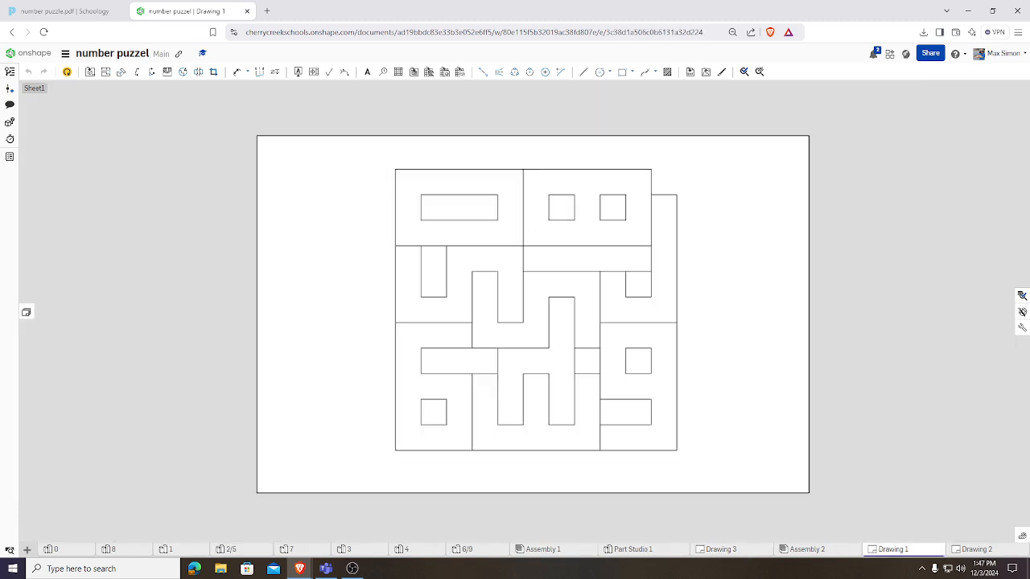
pyautogui.click(95, 8)
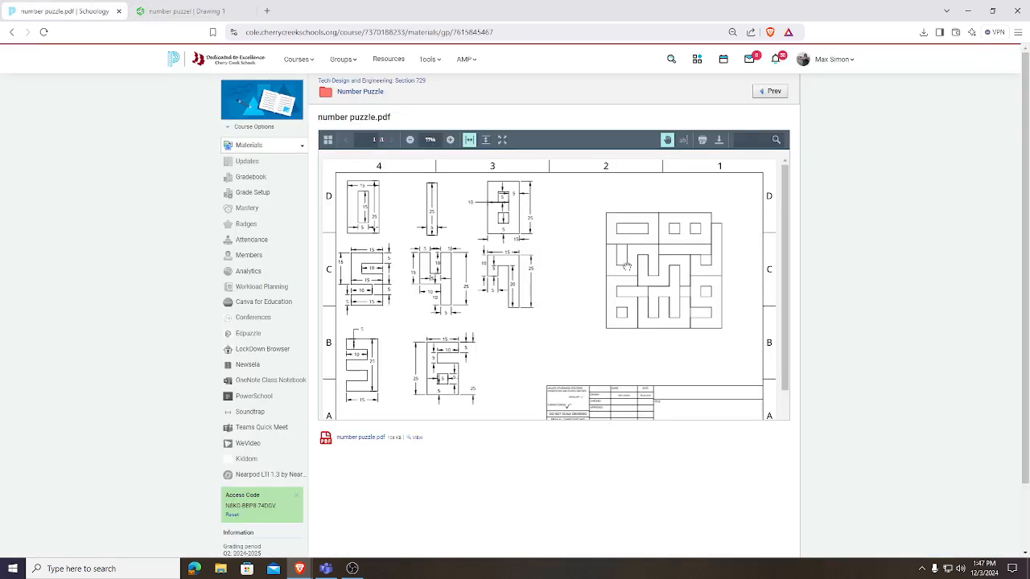
pyautogui.click(179, 12)
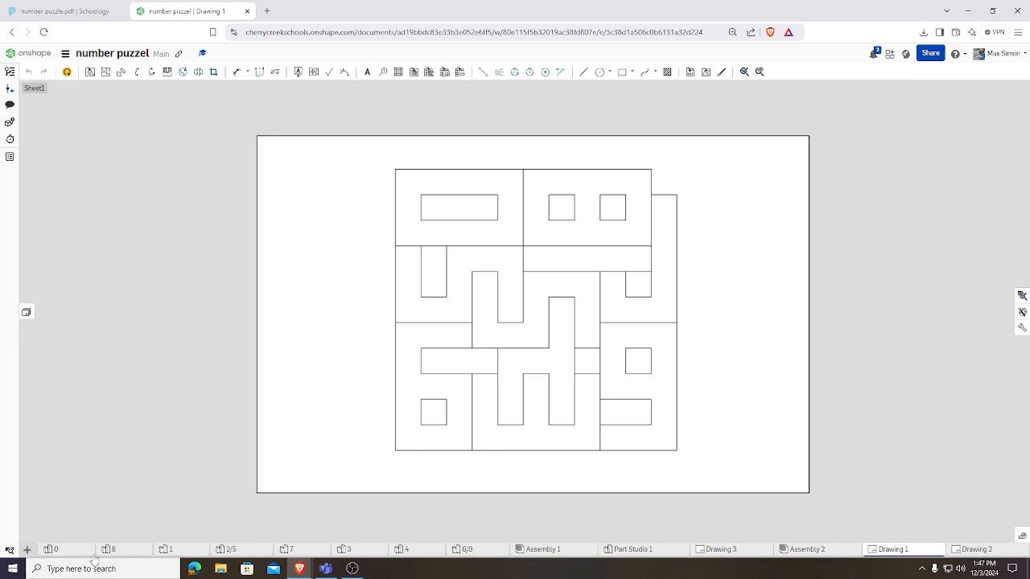
# Create a new assembly and insert the 0 piece into it, checking the layout in the number puzzle PDF
pyautogui.click(27, 549)
pyautogui.click(66, 482)
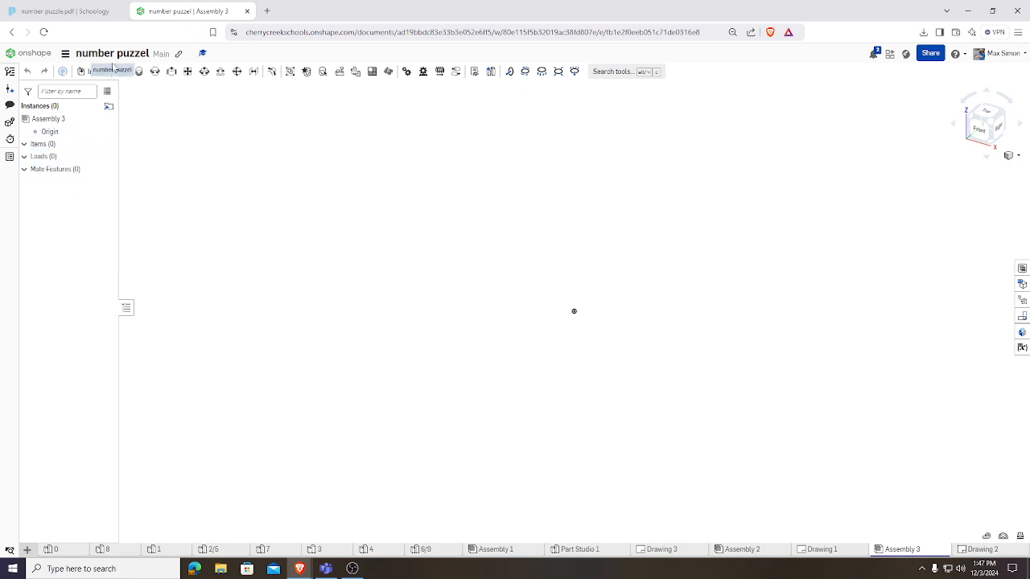
pyautogui.click(90, 71)
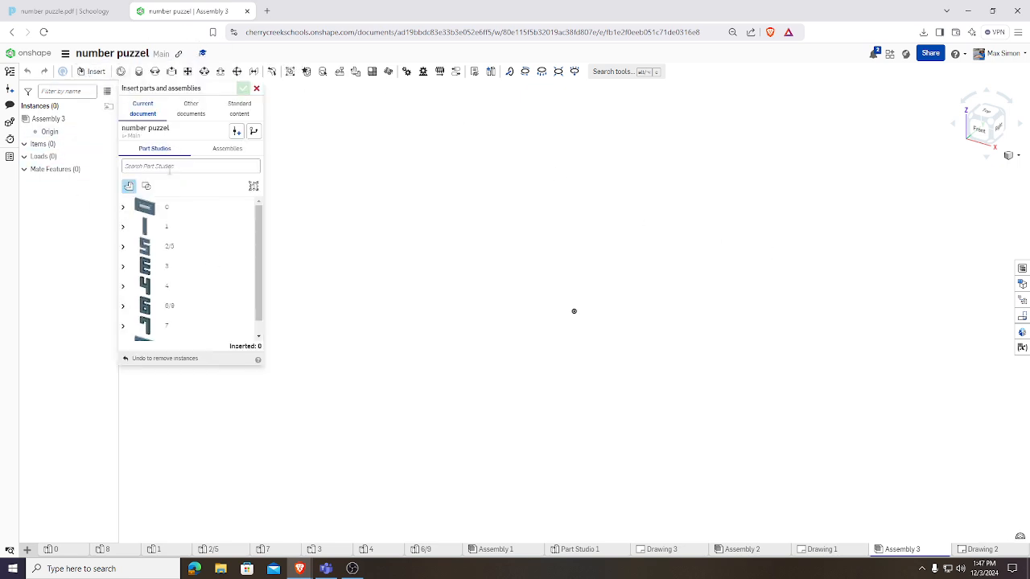
pyautogui.click(65, 10)
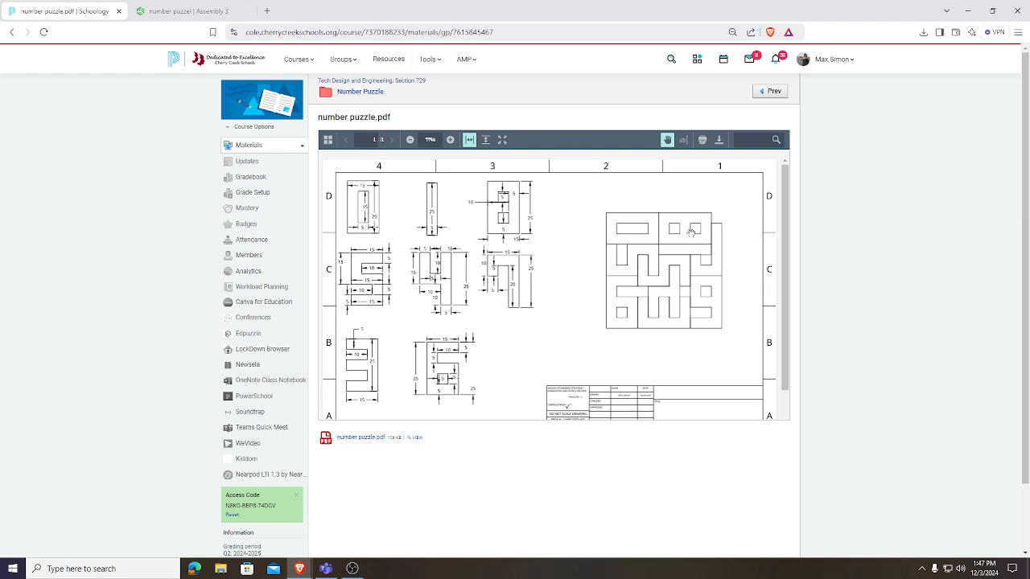
pyautogui.click(153, 15)
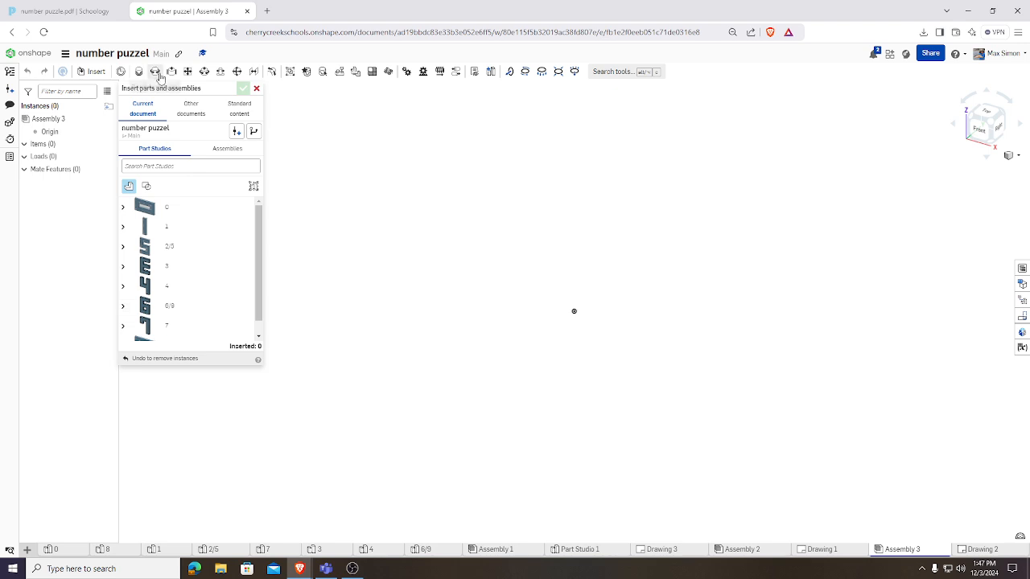
pyautogui.click(157, 207)
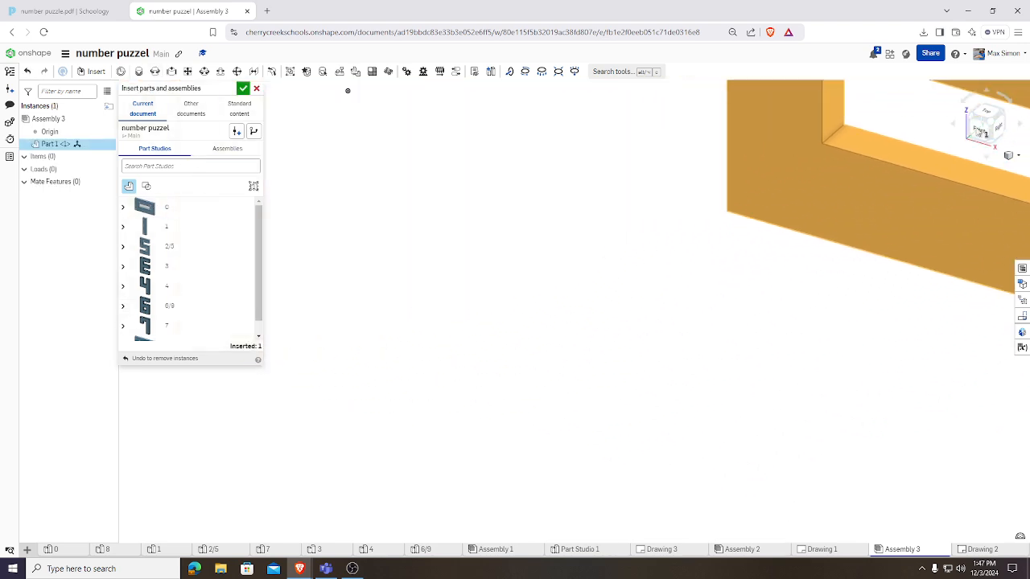
pyautogui.click(976, 130)
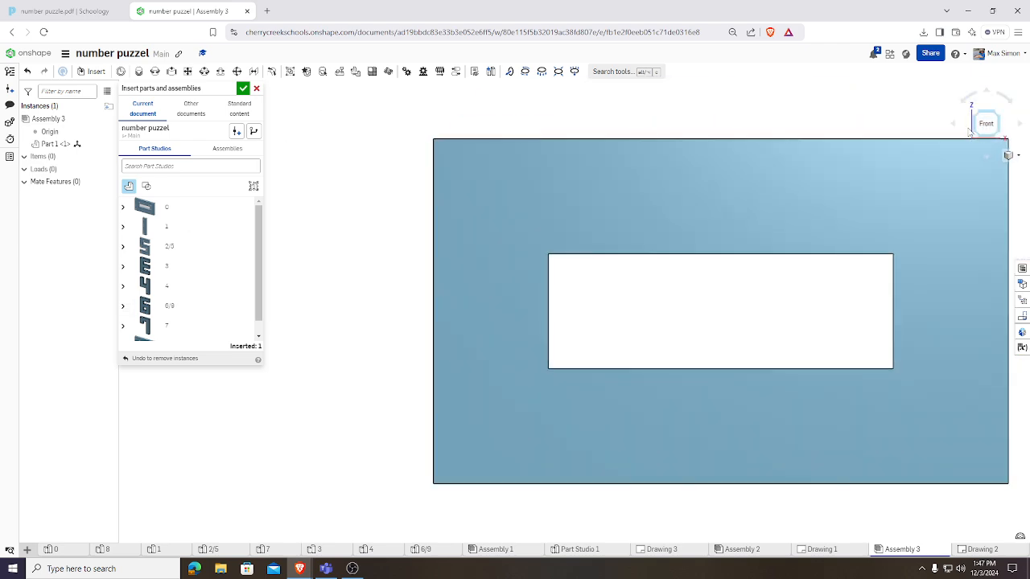
pyautogui.scroll(-1, 706, 234)
pyautogui.scroll(-3, 706, 239)
pyautogui.moveTo(489, 248); pyautogui.dragTo(303, 243, button='middle')
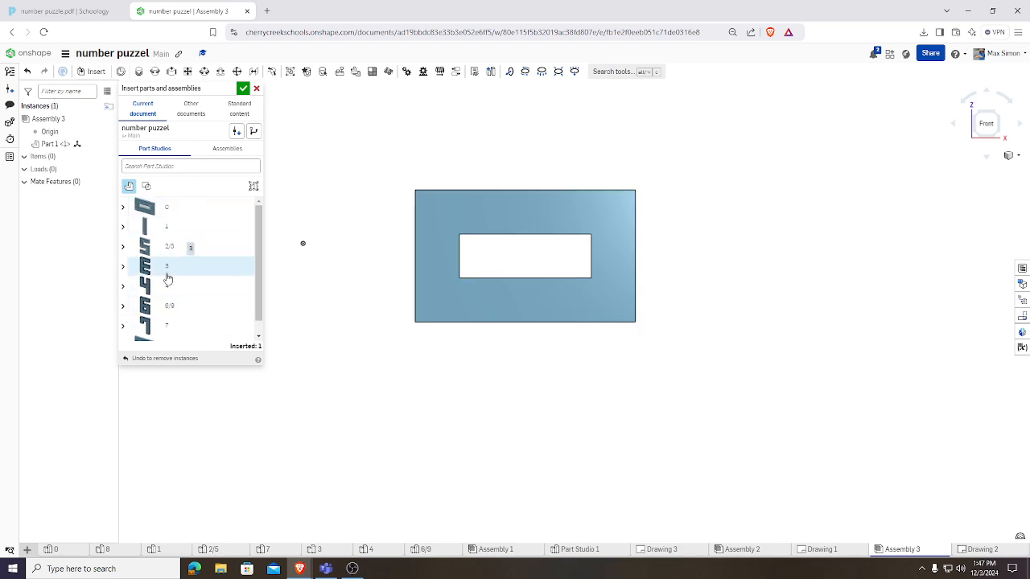
# Insert the 8 piece beside the right end of the 0 piece and finish inserting parts
pyautogui.scroll(-1, 169, 289)
pyautogui.click(168, 331)
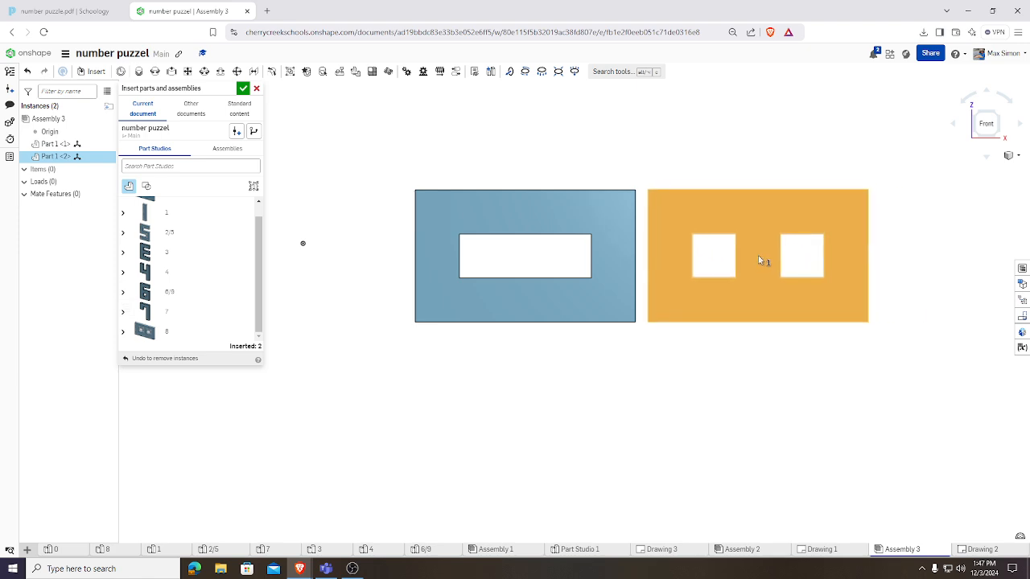
pyautogui.click(758, 255)
pyautogui.moveTo(941, 168); pyautogui.dragTo(913, 167, button='right')
pyautogui.click(983, 127)
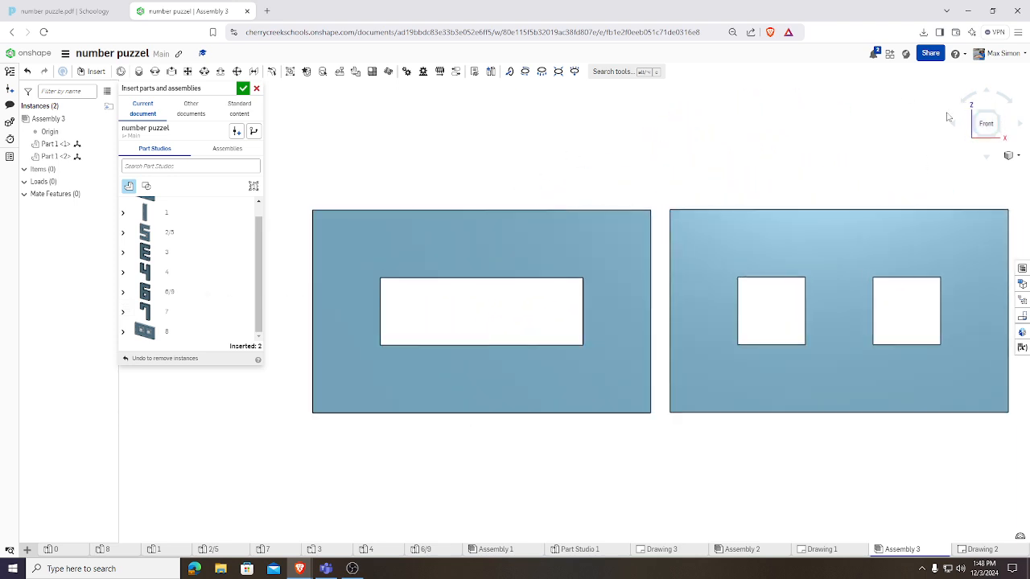
pyautogui.moveTo(814, 219); pyautogui.dragTo(786, 232)
pyautogui.click(786, 232)
pyautogui.moveTo(883, 230); pyautogui.dragTo(847, 241, button='right')
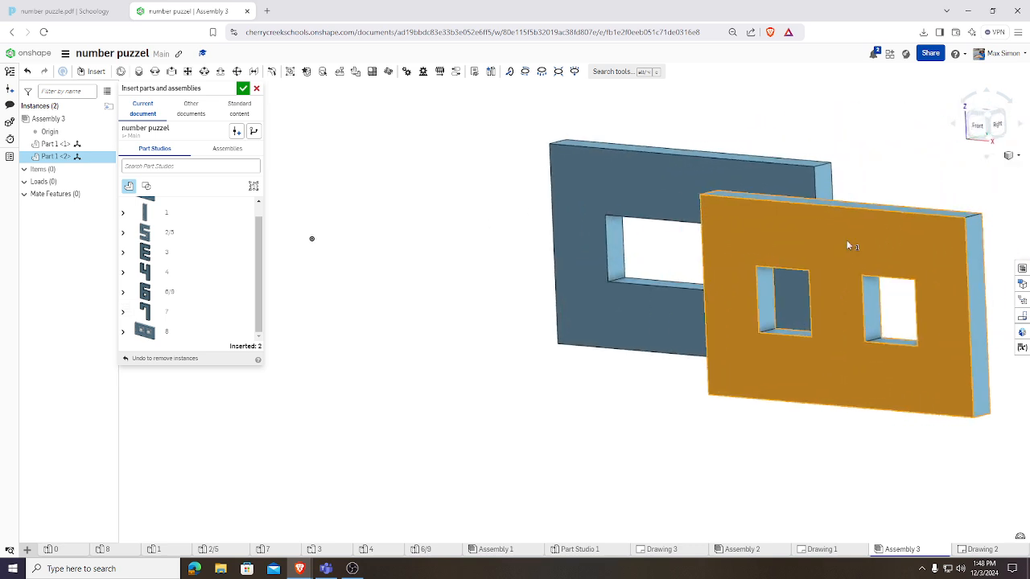
pyautogui.click(255, 89)
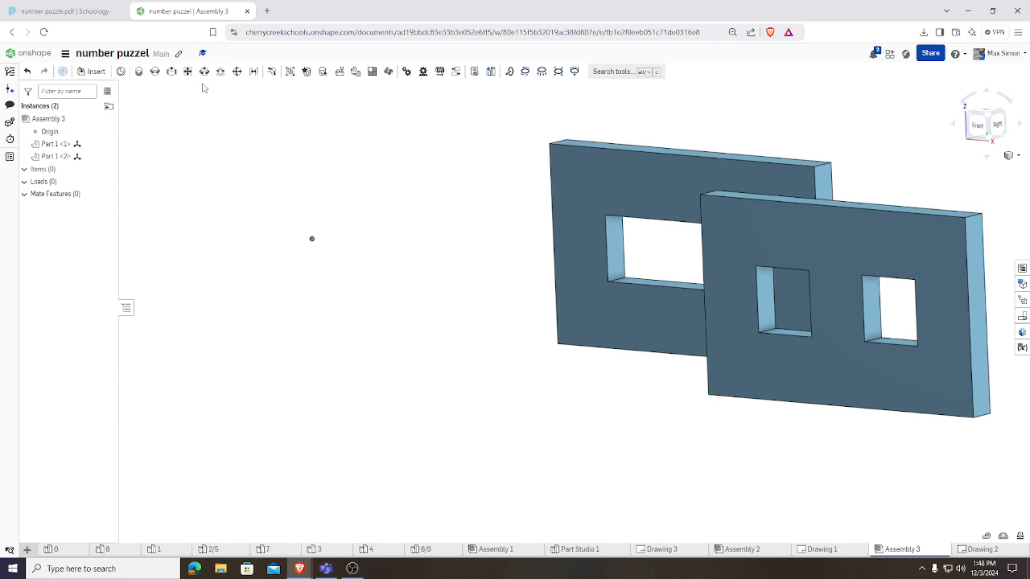
# Fasten the top edge of the 0 piece's right end to the matching top edge of the 8 piece's left end with a Fastened mate
pyautogui.click(139, 74)
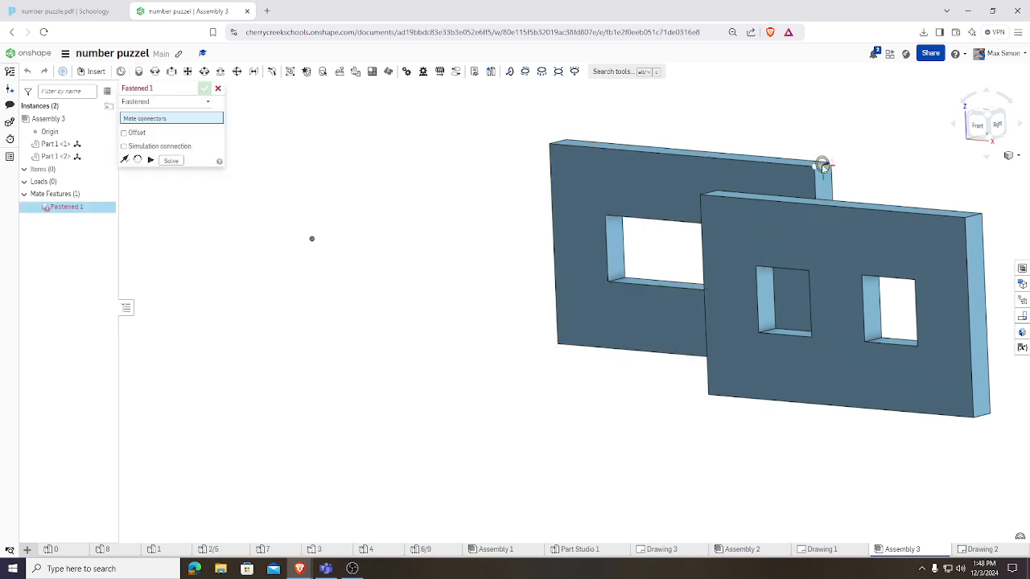
pyautogui.moveTo(875, 159); pyautogui.dragTo(856, 184, button='right')
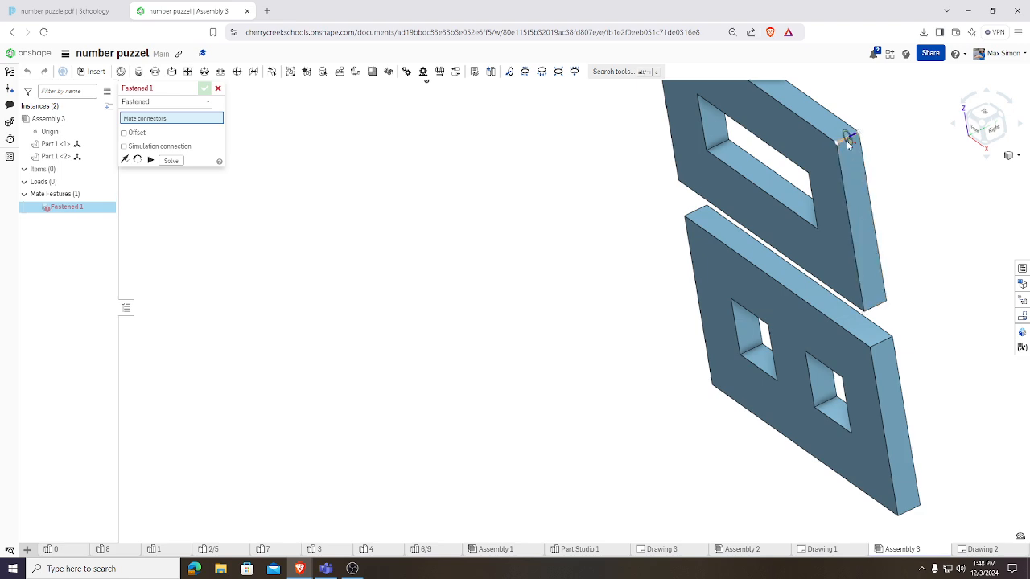
pyautogui.click(847, 141)
pyautogui.moveTo(768, 242); pyautogui.dragTo(852, 254, button='right')
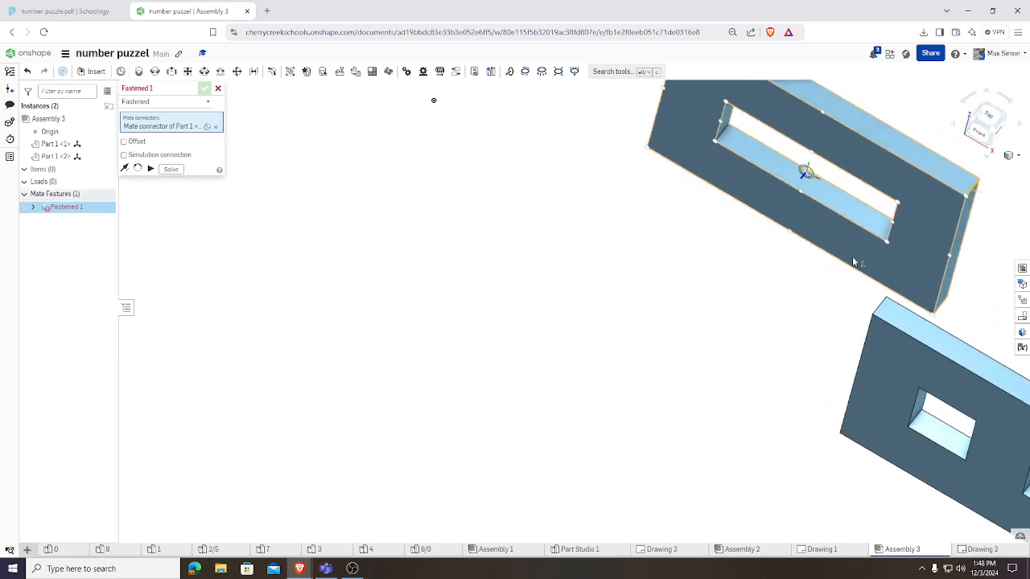
pyautogui.click(881, 308)
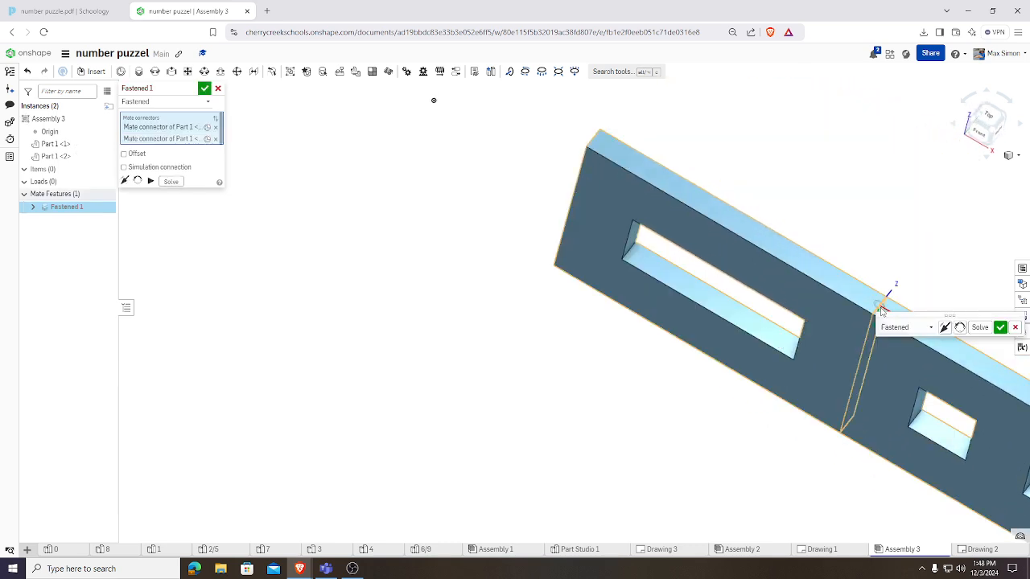
pyautogui.click(1000, 328)
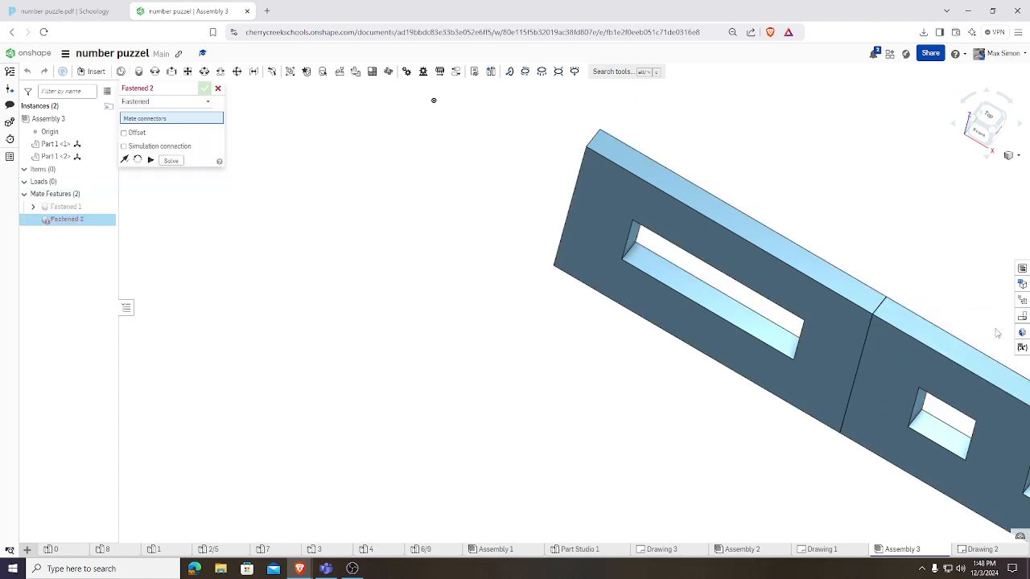
pyautogui.moveTo(843, 312); pyautogui.dragTo(644, 218, button='right')
pyautogui.moveTo(644, 220); pyautogui.dragTo(573, 271)
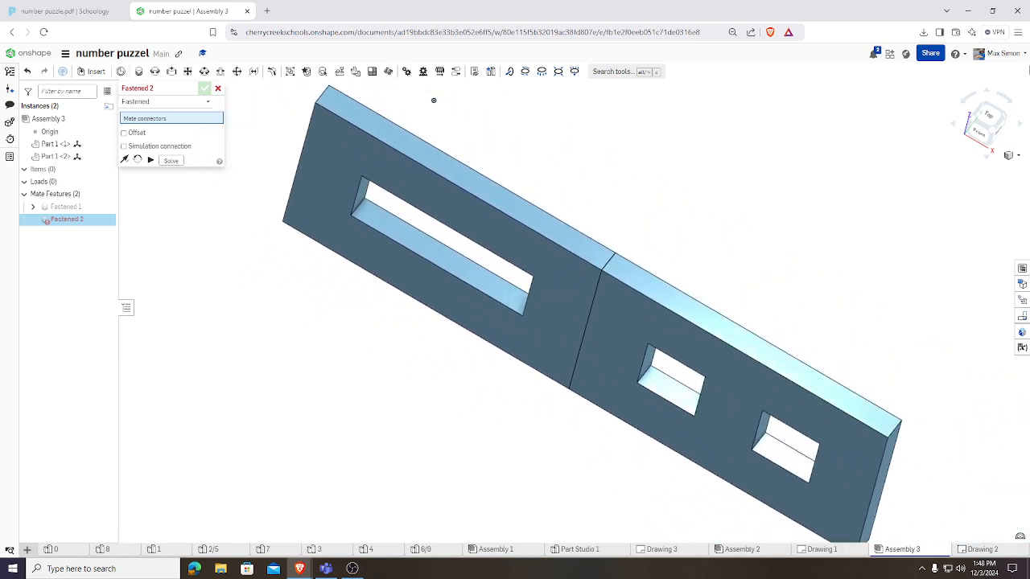
pyautogui.click(971, 133)
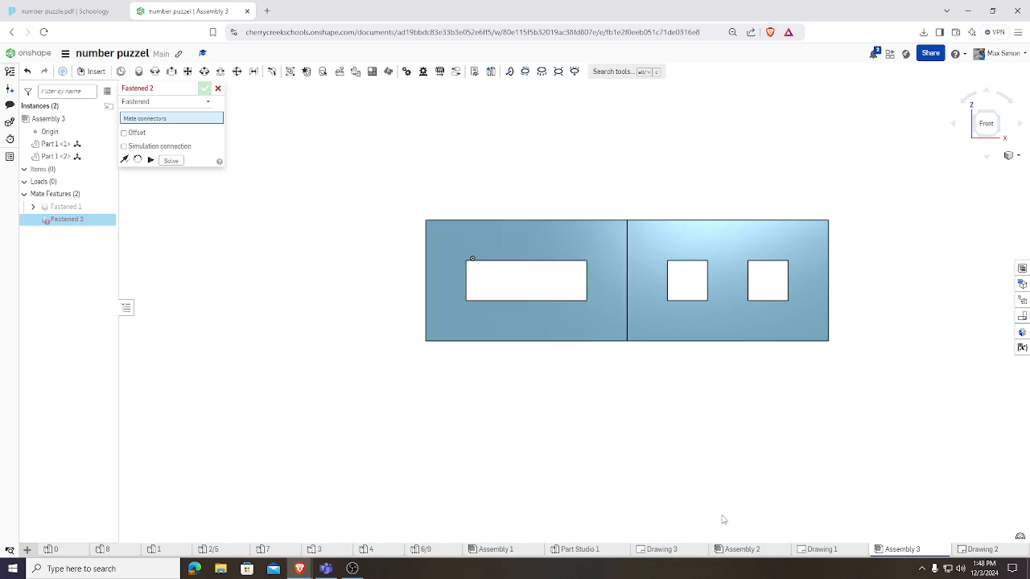
# Check the layout in the number puzzle PDF and insert the 2/5 piece below the 0 piece
pyautogui.click(32, 13)
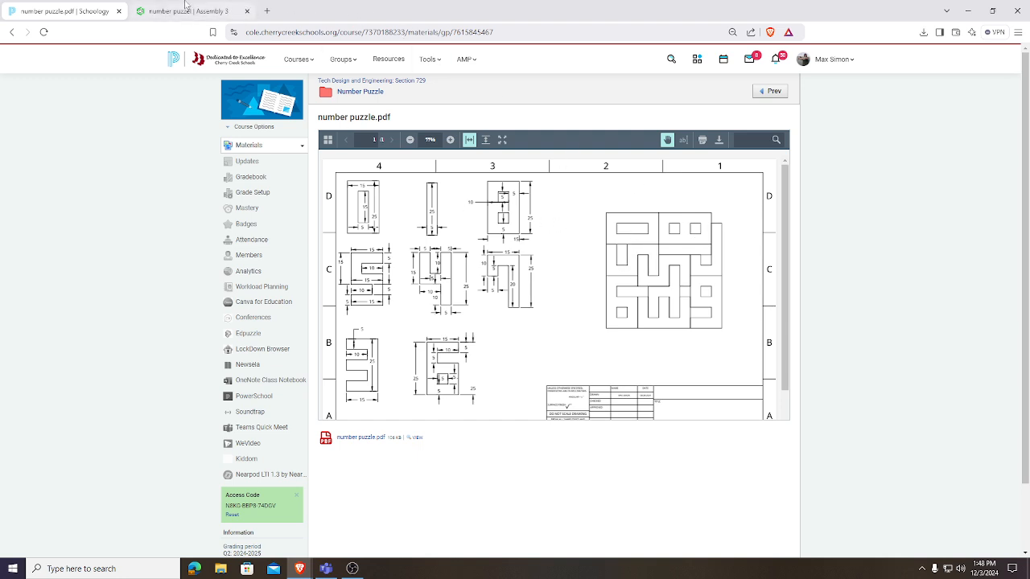
pyautogui.click(182, 11)
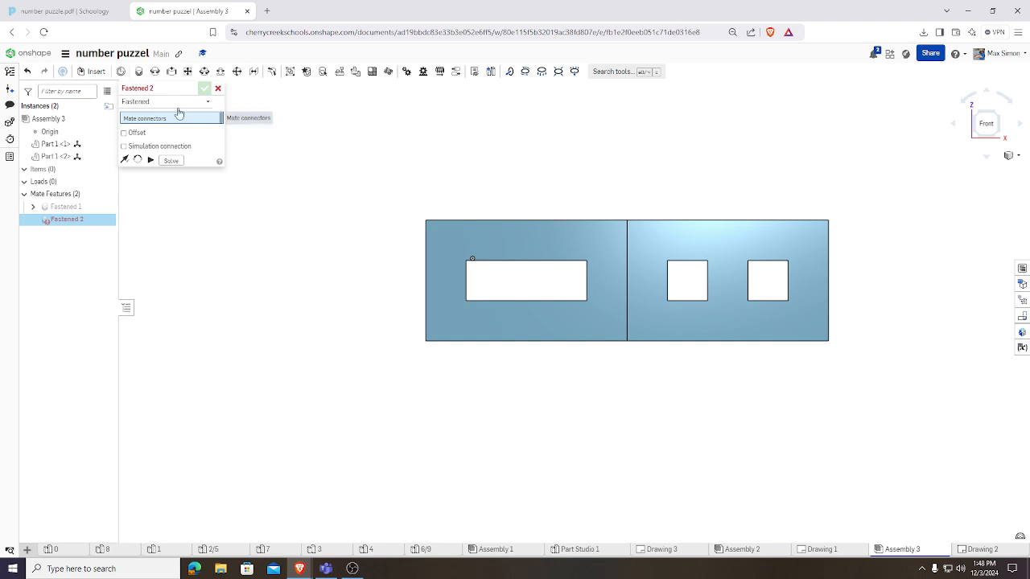
pyautogui.click(83, 75)
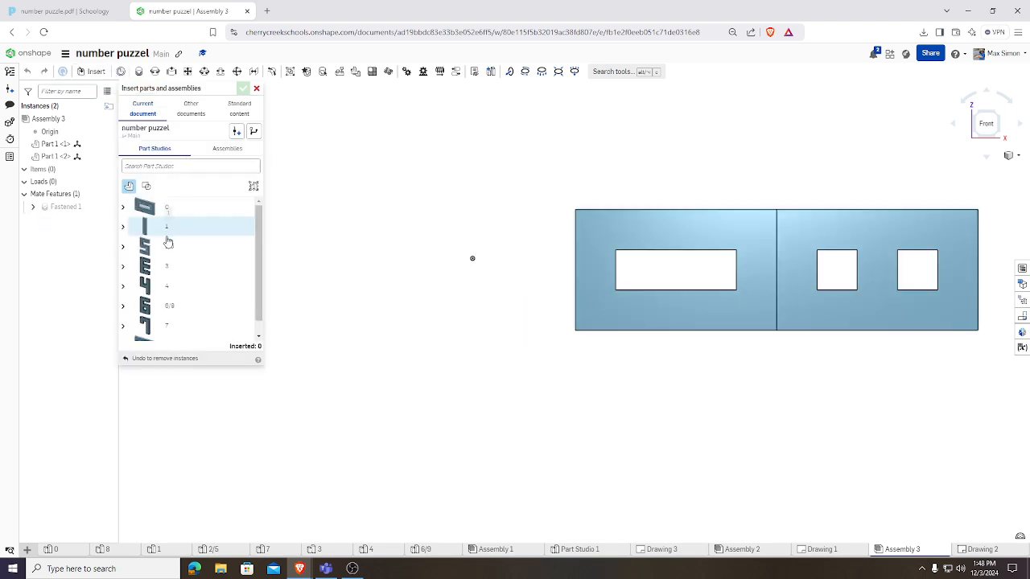
pyautogui.click(198, 250)
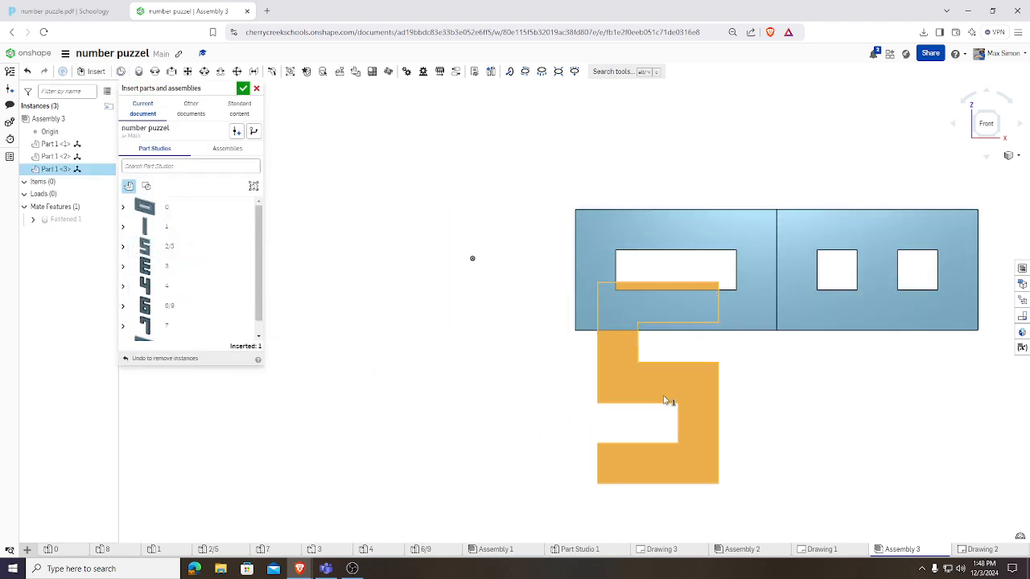
pyautogui.click(668, 451)
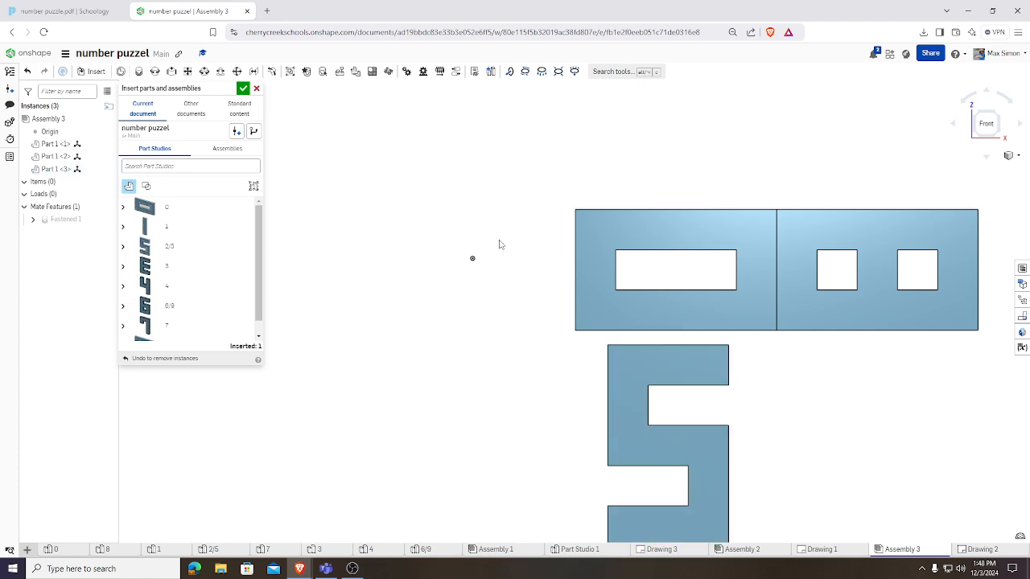
pyautogui.moveTo(500, 239); pyautogui.dragTo(359, 161, button='middle')
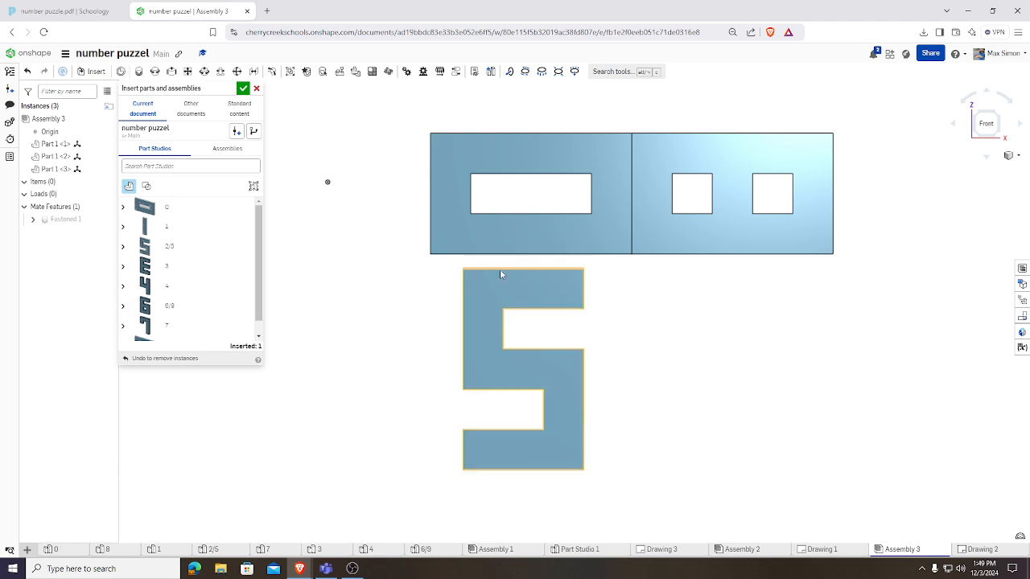
pyautogui.click(244, 89)
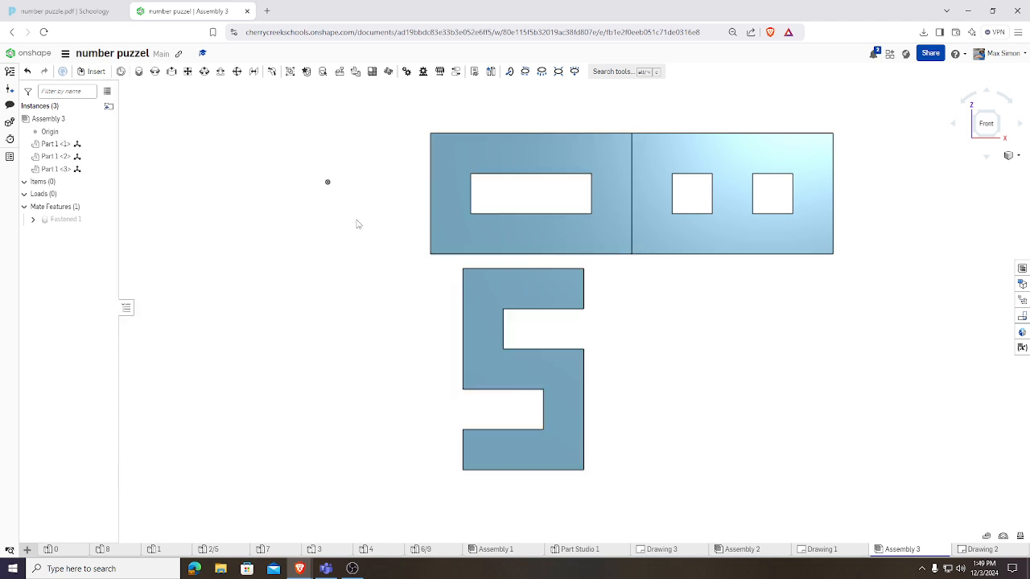
# Rotate the 2/5 piece 90 degrees clockwise and compare its orientation with the number puzzle PDF
pyautogui.click(558, 391)
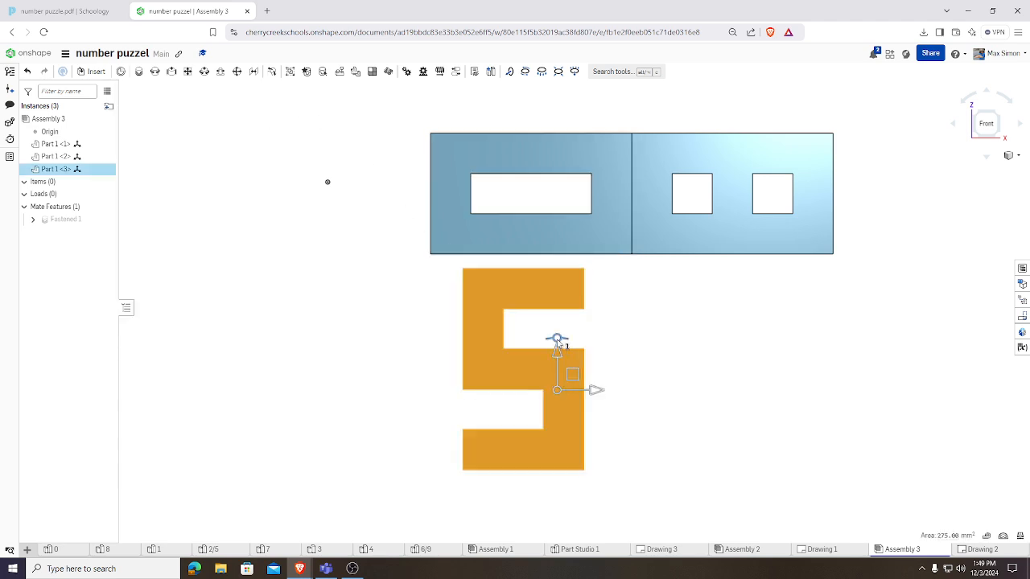
pyautogui.moveTo(556, 340); pyautogui.dragTo(624, 395)
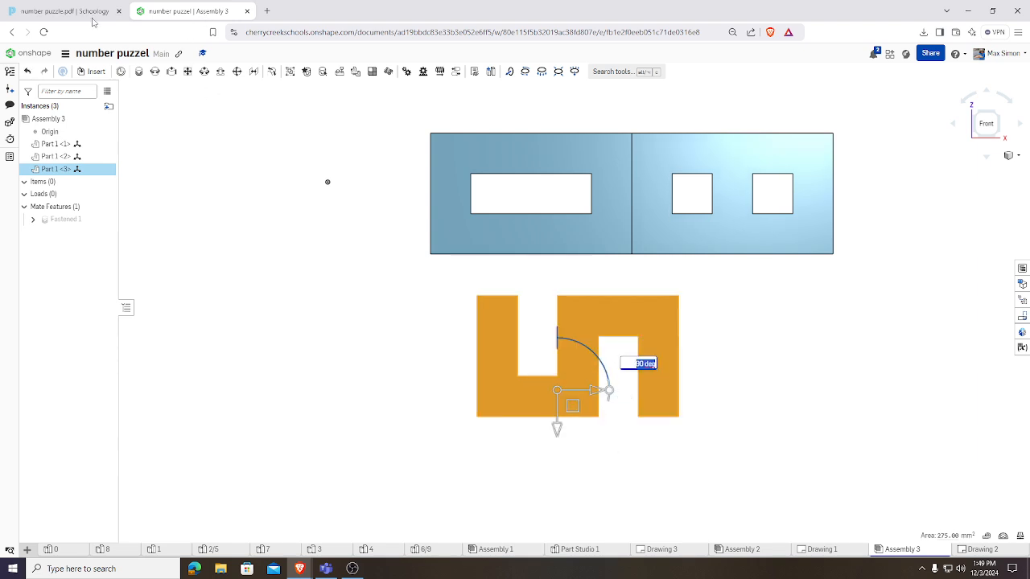
pyautogui.click(16, 14)
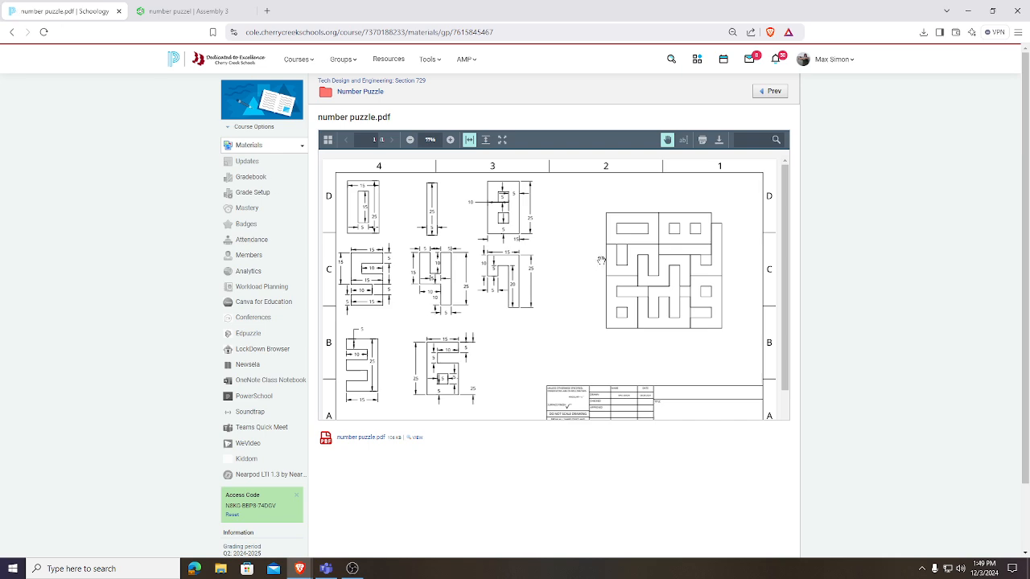
pyautogui.click(201, 15)
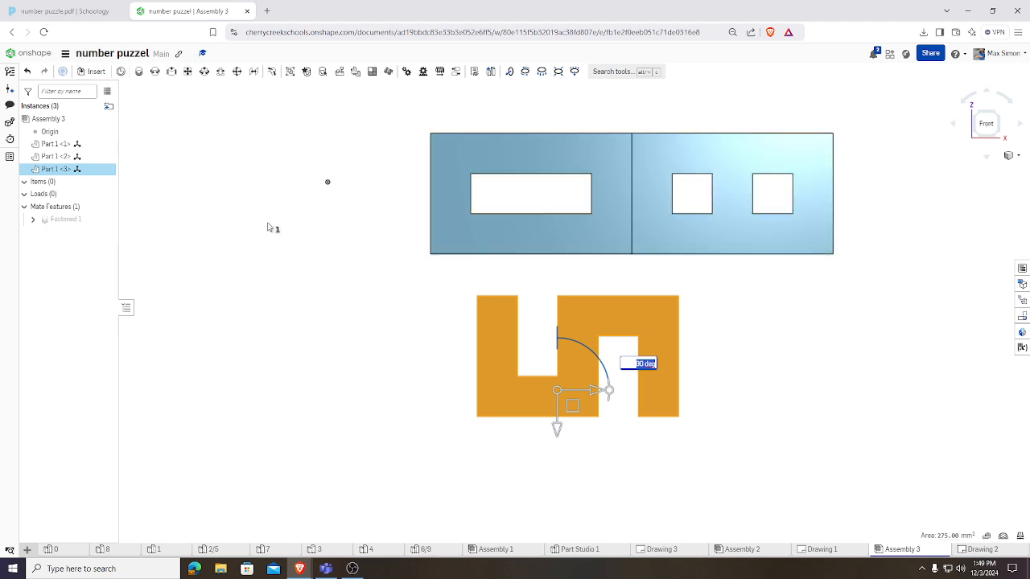
# Fasten the 2/5 piece's upper edge at its left end to the 0 piece's lower edge at its left end with a Fastened mate
pyautogui.click(448, 338)
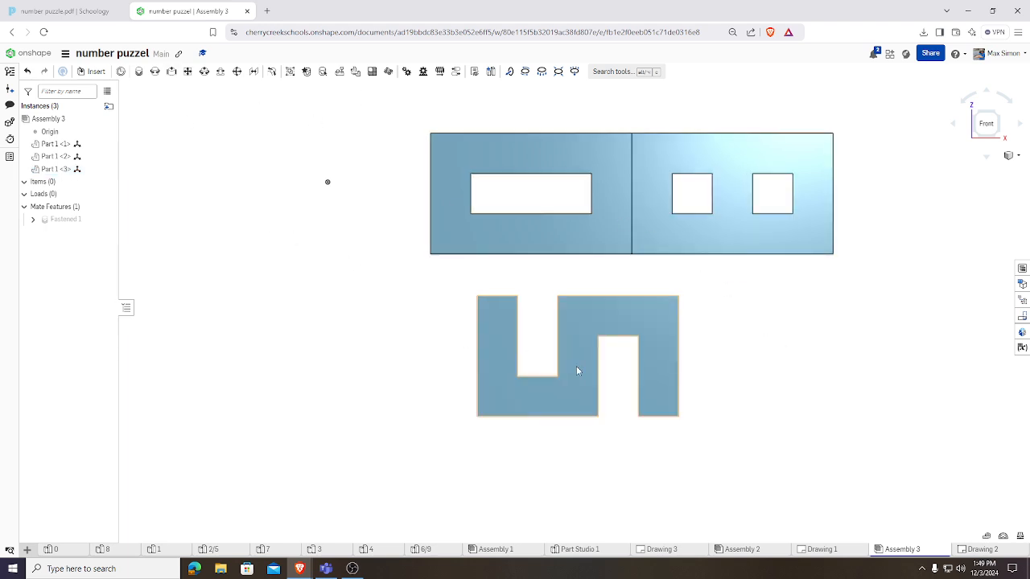
pyautogui.moveTo(475, 347); pyautogui.dragTo(451, 322)
pyautogui.moveTo(452, 323); pyautogui.dragTo(531, 322, button='right')
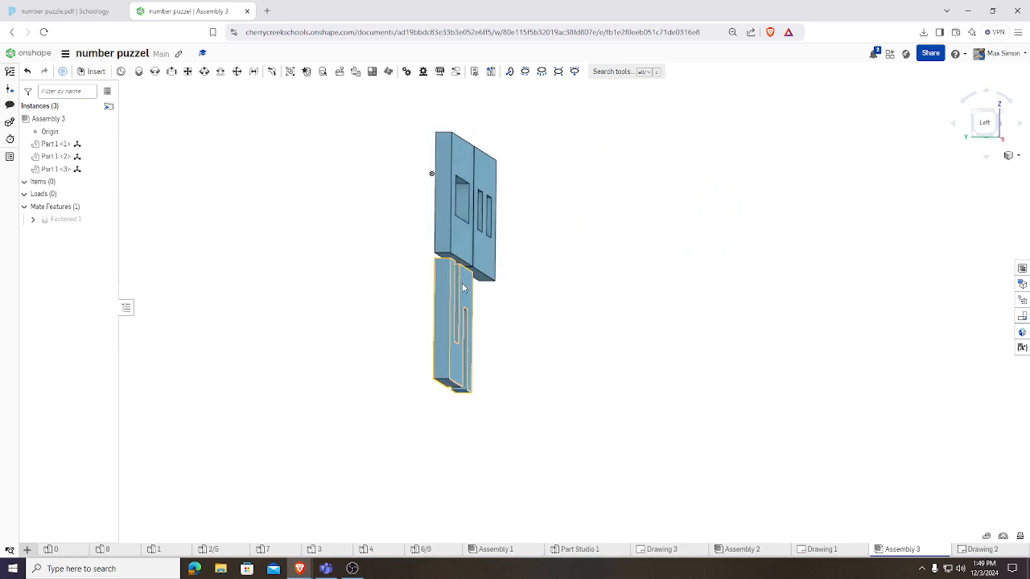
pyautogui.click(137, 73)
pyautogui.scroll(3, 407, 184)
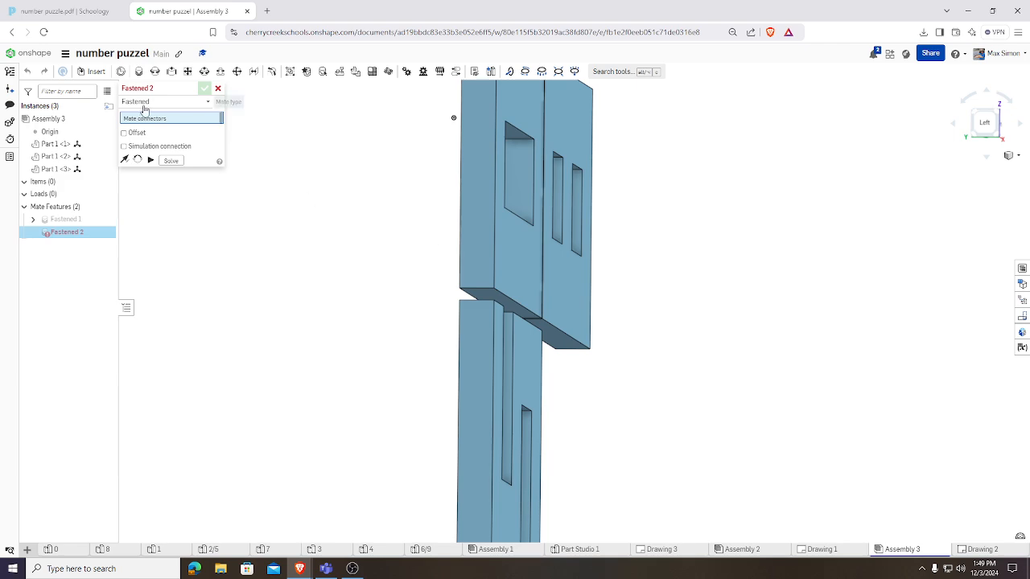
pyautogui.click(476, 291)
pyautogui.click(475, 430)
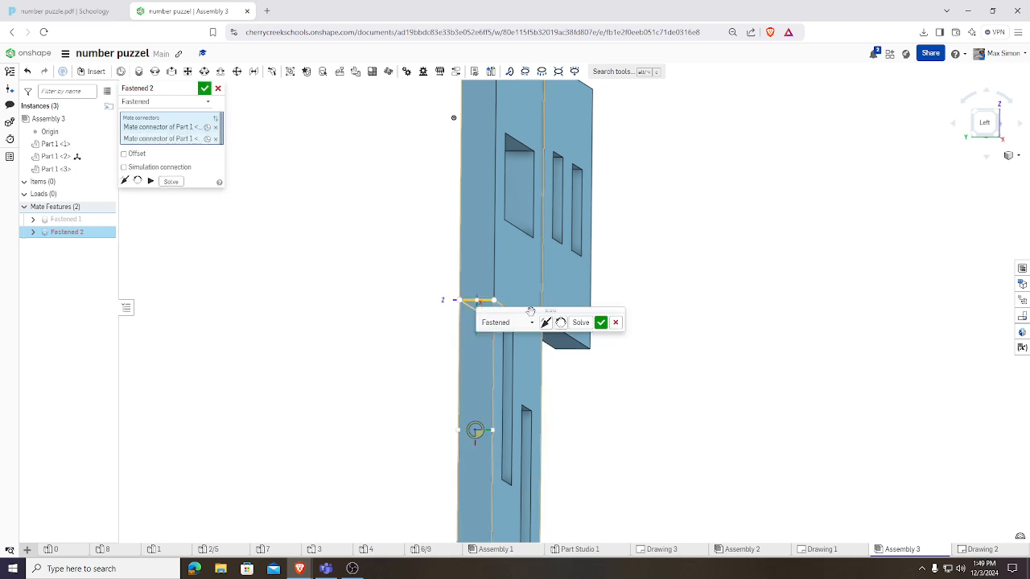
pyautogui.click(602, 325)
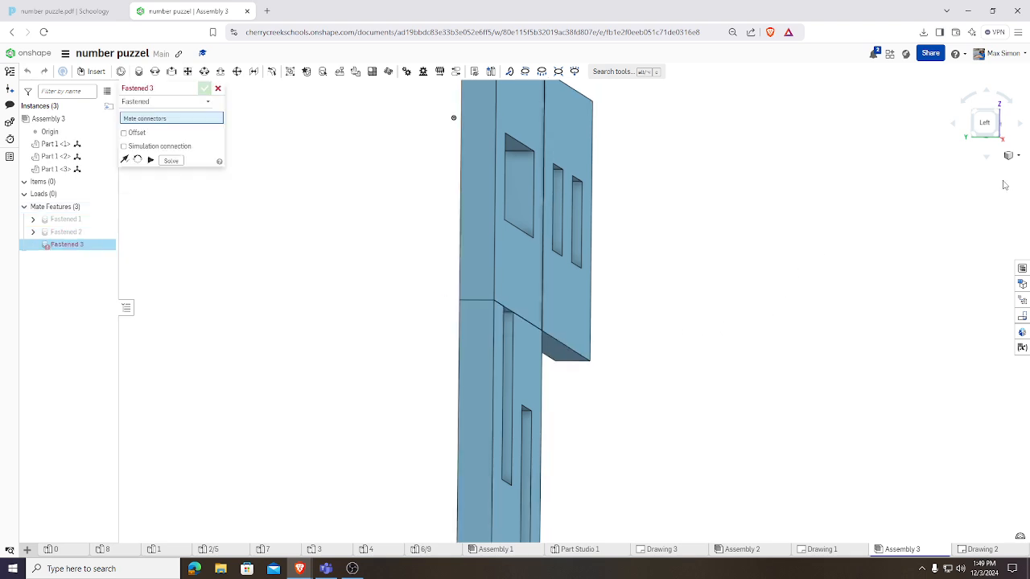
# Check the layout in the number puzzle PDF and insert the 1 piece below the 8 piece
pyautogui.moveTo(826, 126); pyautogui.dragTo(634, 193, button='right')
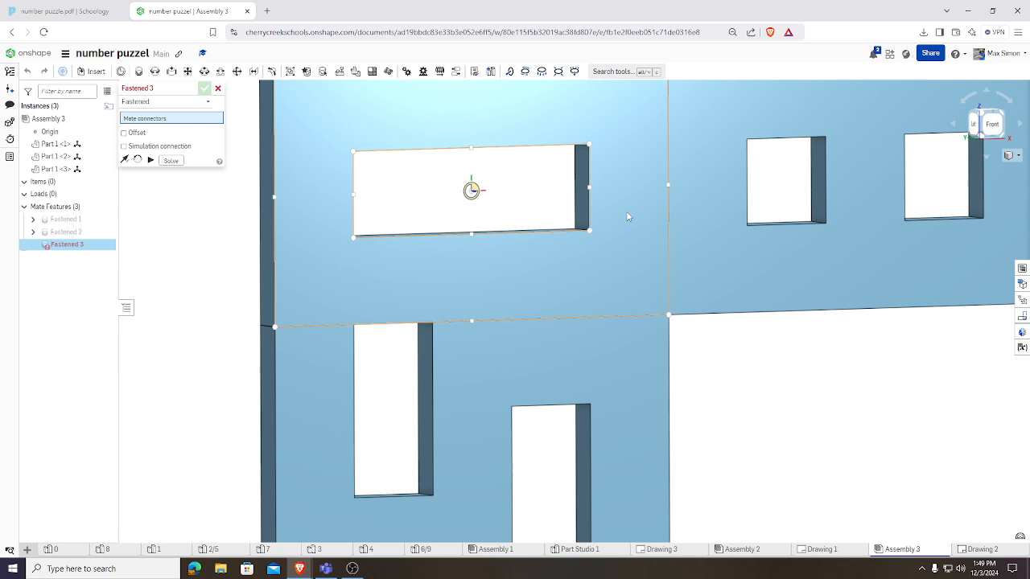
pyautogui.moveTo(623, 264); pyautogui.dragTo(546, 249, button='middle')
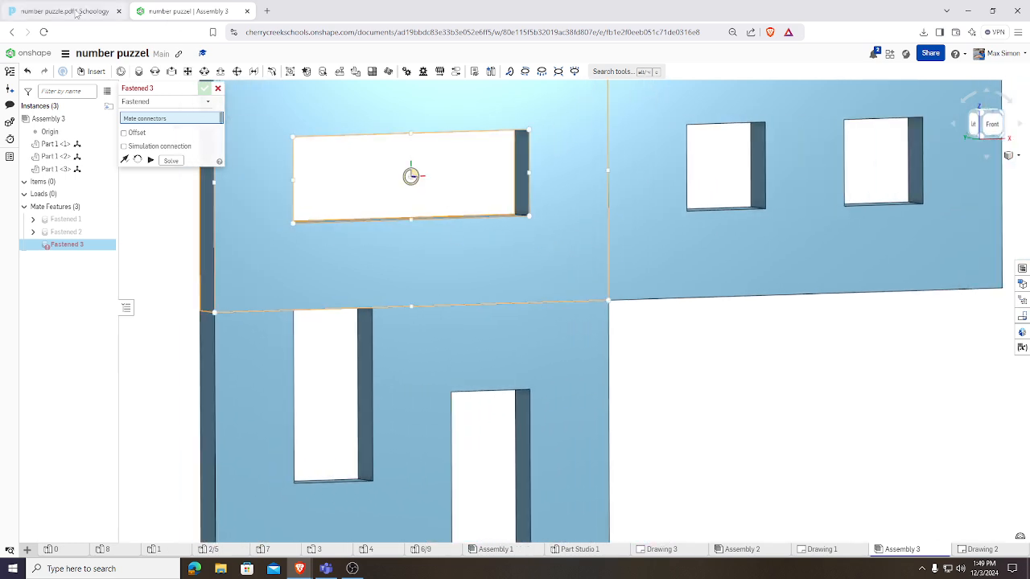
pyautogui.click(65, 10)
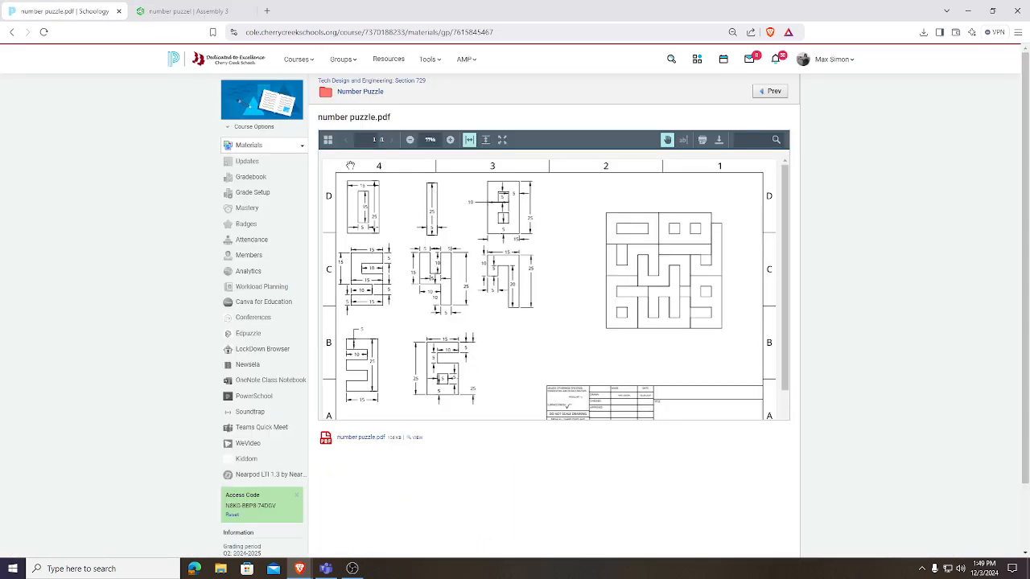
pyautogui.click(181, 11)
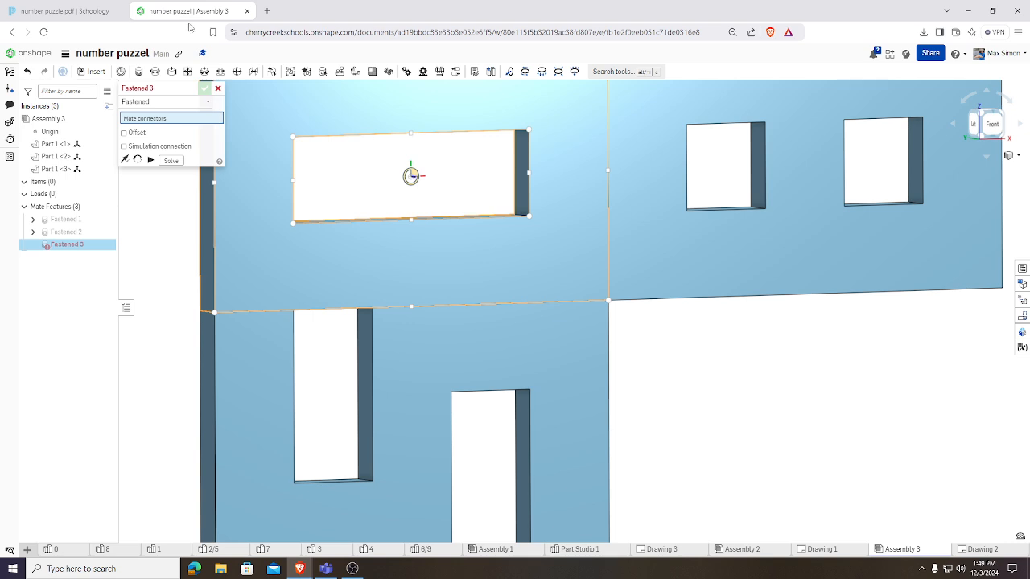
pyautogui.click(91, 71)
pyautogui.click(156, 228)
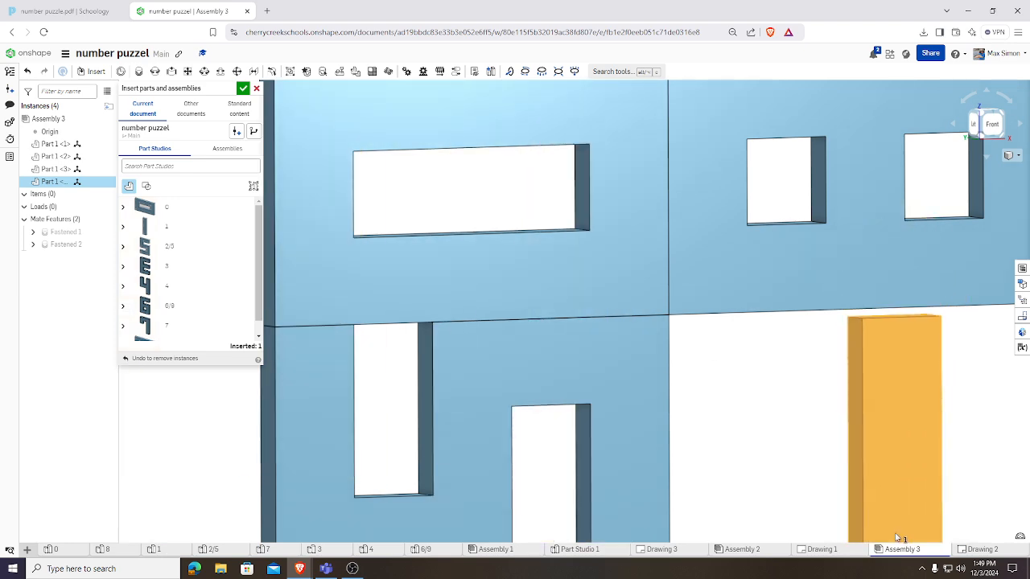
pyautogui.click(891, 530)
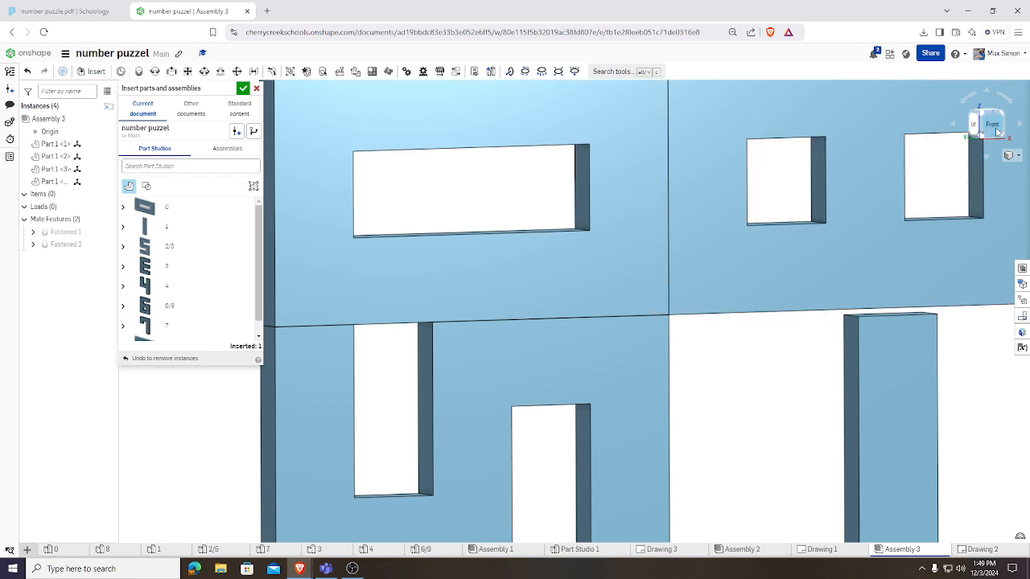
pyautogui.click(992, 126)
pyautogui.moveTo(710, 340); pyautogui.dragTo(702, 367)
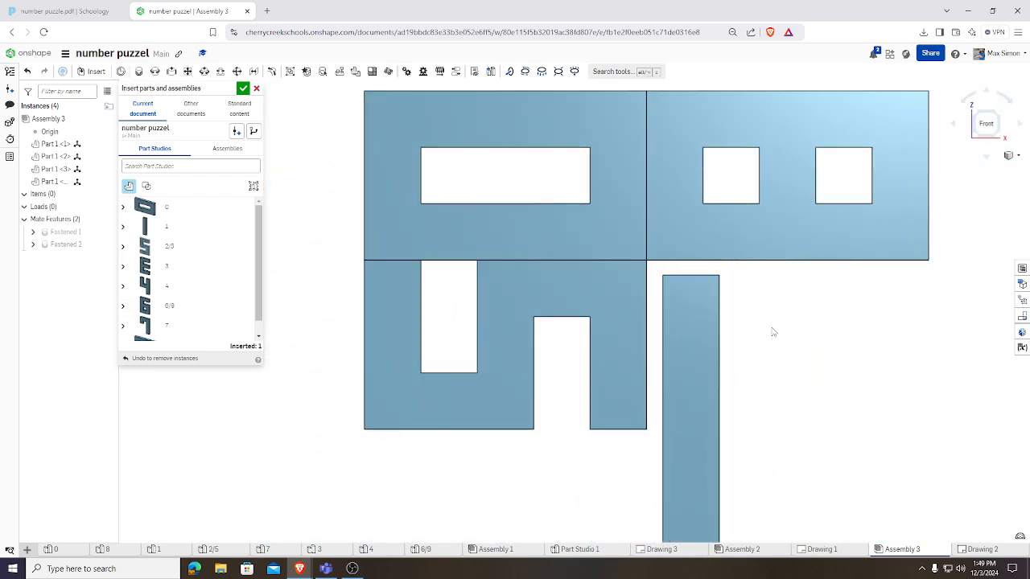
pyautogui.click(714, 347)
pyautogui.scroll(-3, 741, 328)
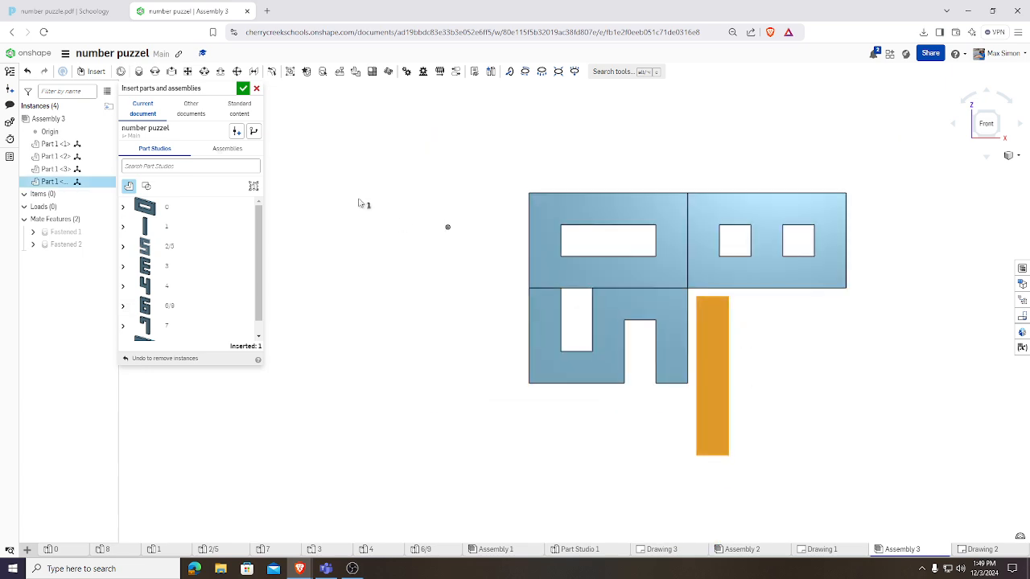
pyautogui.click(244, 88)
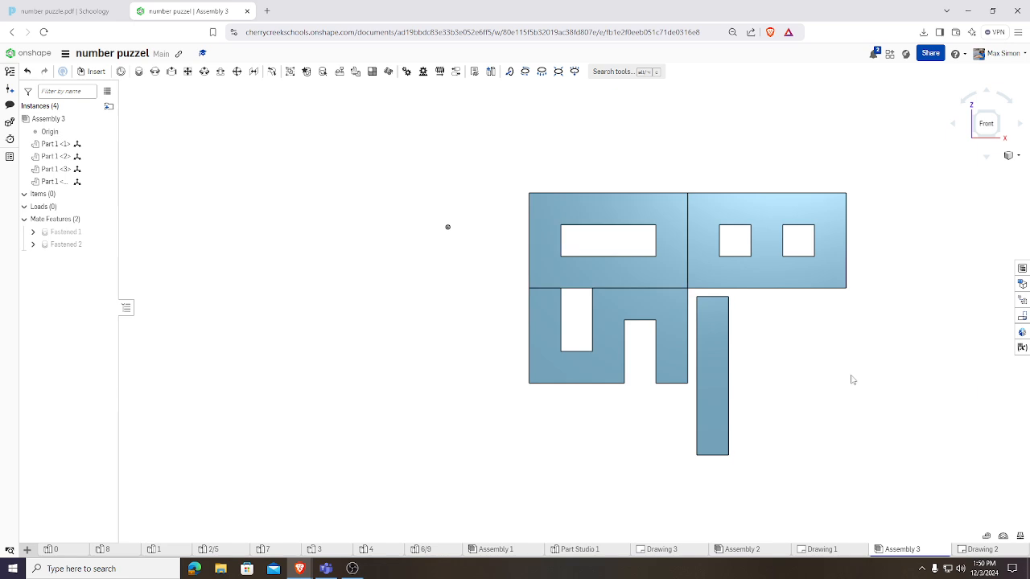
# Rotate the 1 piece a quarter turn so it lies horizontally
pyautogui.click(722, 385)
pyautogui.moveTo(717, 332); pyautogui.dragTo(796, 303)
pyautogui.click(684, 394)
# Fasten the top edge of the 1 piece's right end to the bottom edge of the 8 piece's right end with a Fastened mate
pyautogui.moveTo(933, 300); pyautogui.dragTo(897, 307, button='right')
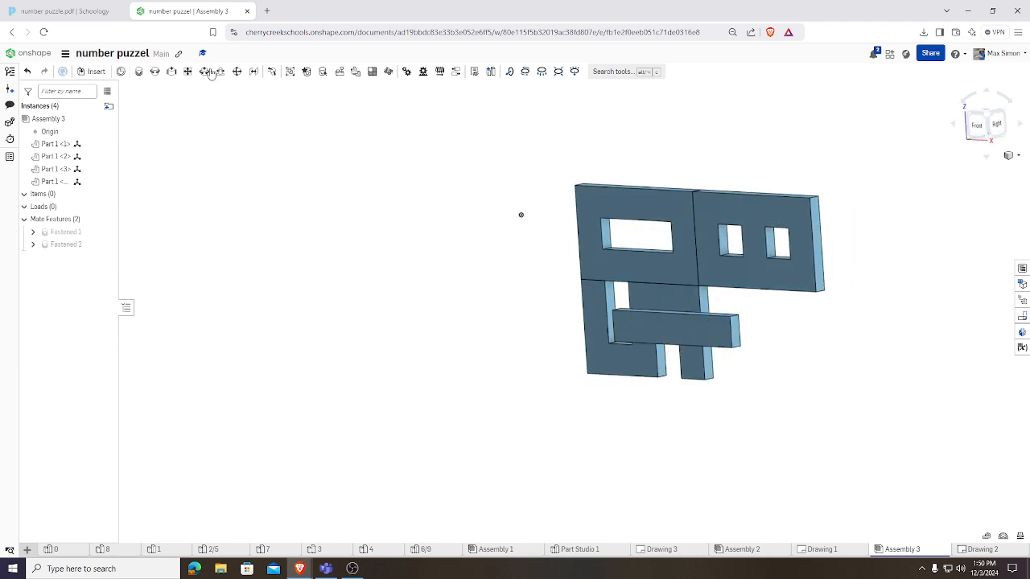
pyautogui.click(138, 72)
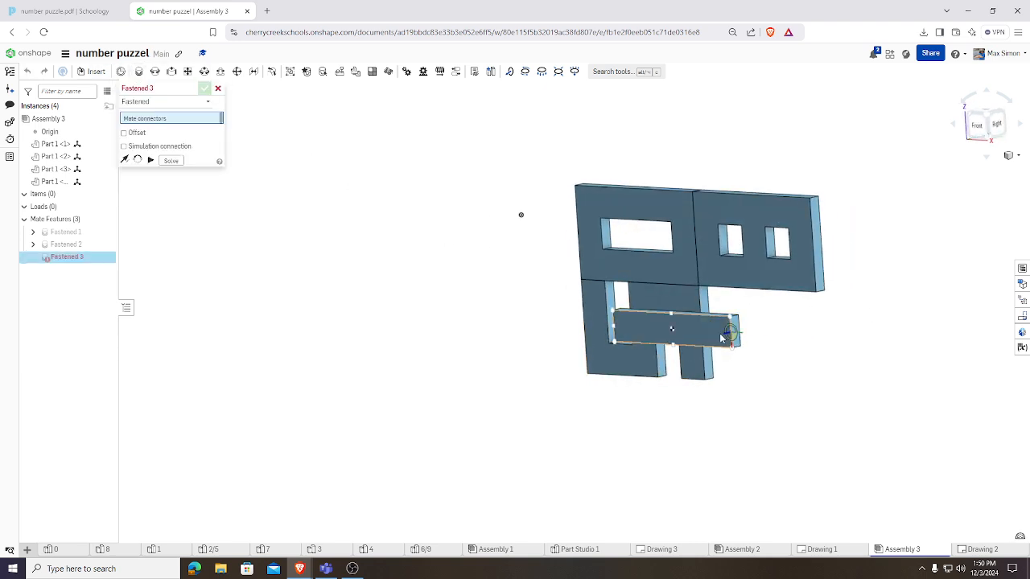
pyautogui.scroll(2, 728, 325)
pyautogui.scroll(1, 728, 325)
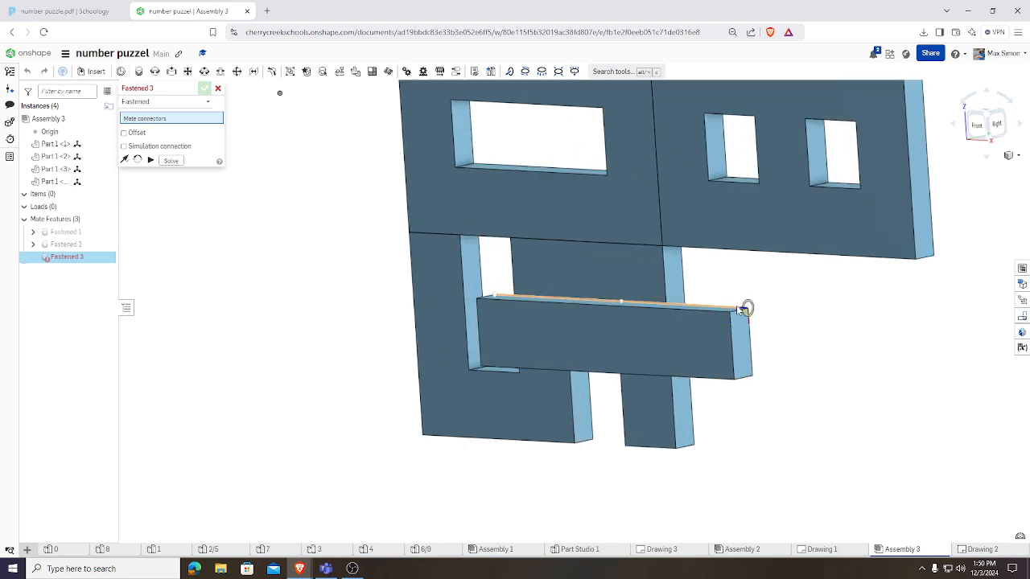
pyautogui.click(738, 312)
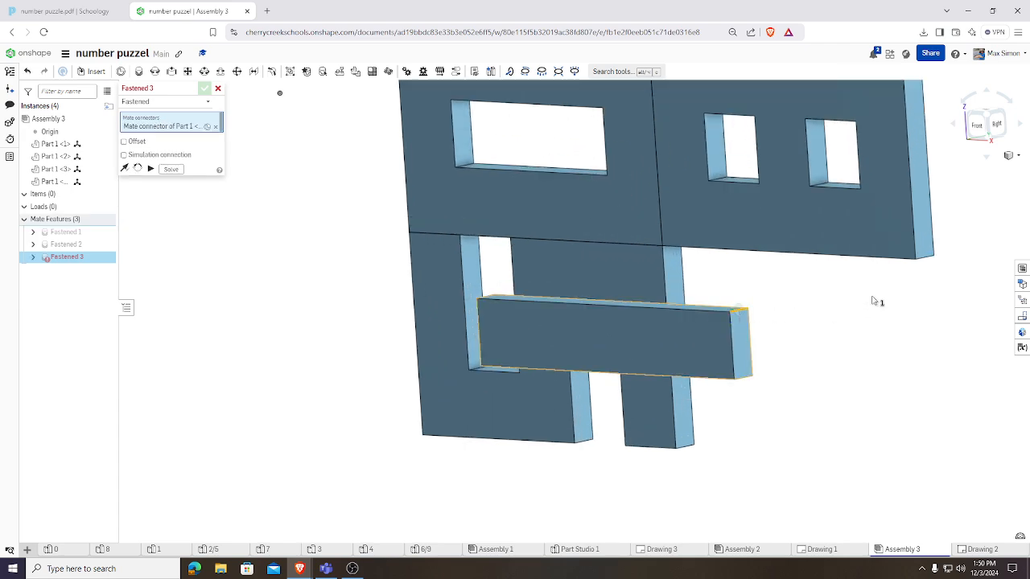
pyautogui.click(926, 258)
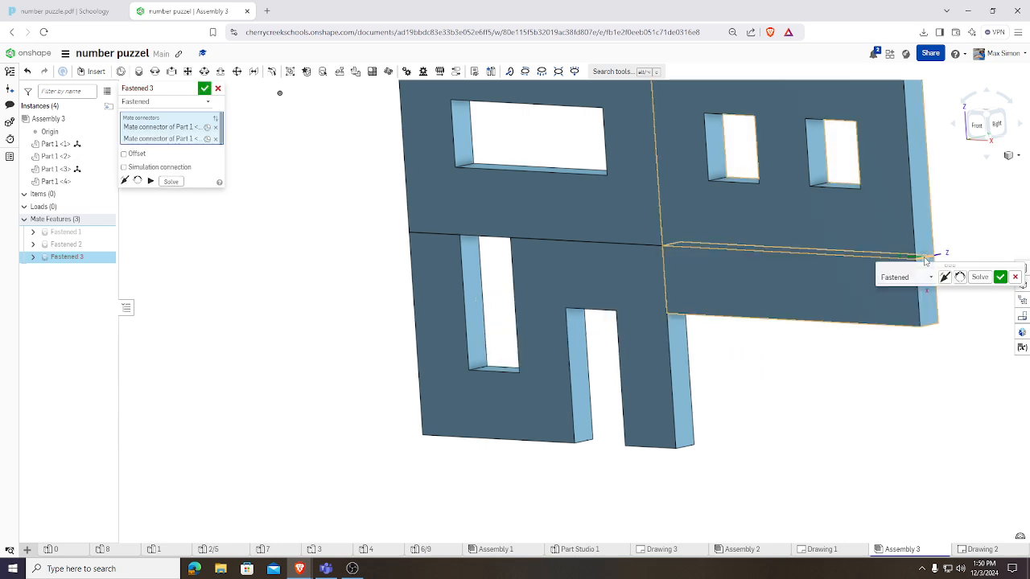
pyautogui.click(1001, 279)
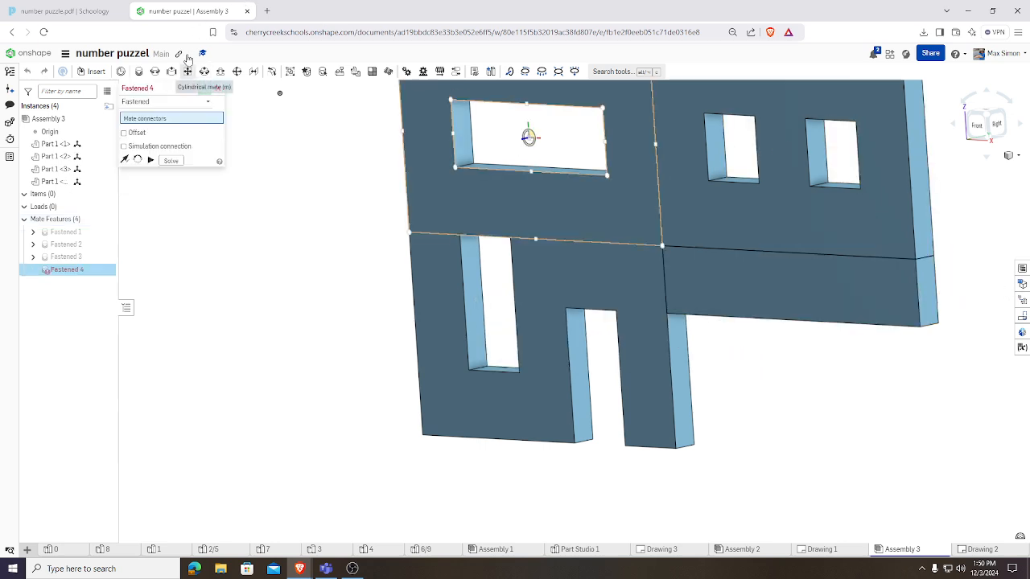
# Check the layout in the number puzzle PDF and insert a second 2/5 piece below the 1 piece
pyautogui.click(64, 11)
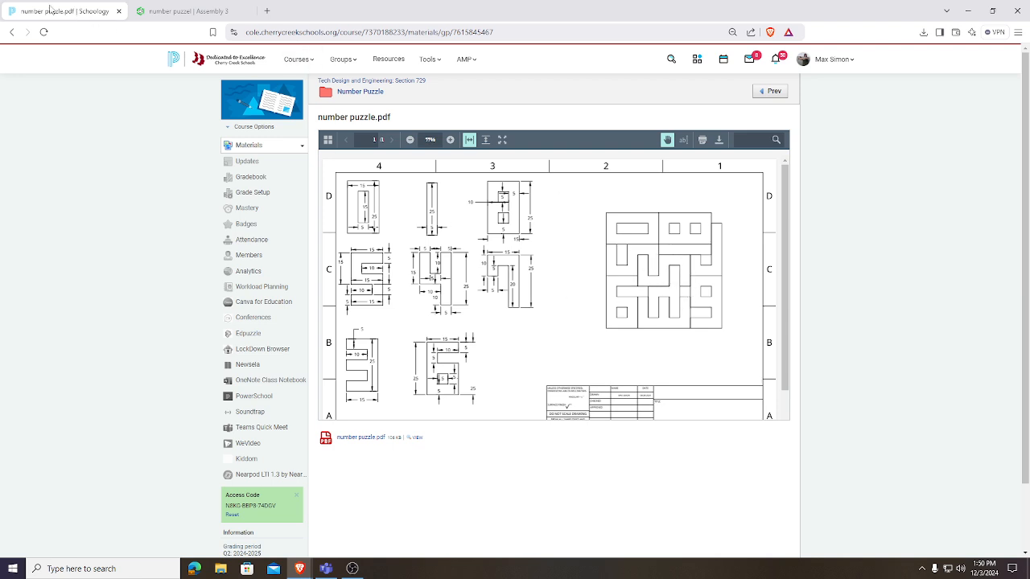
pyautogui.click(176, 11)
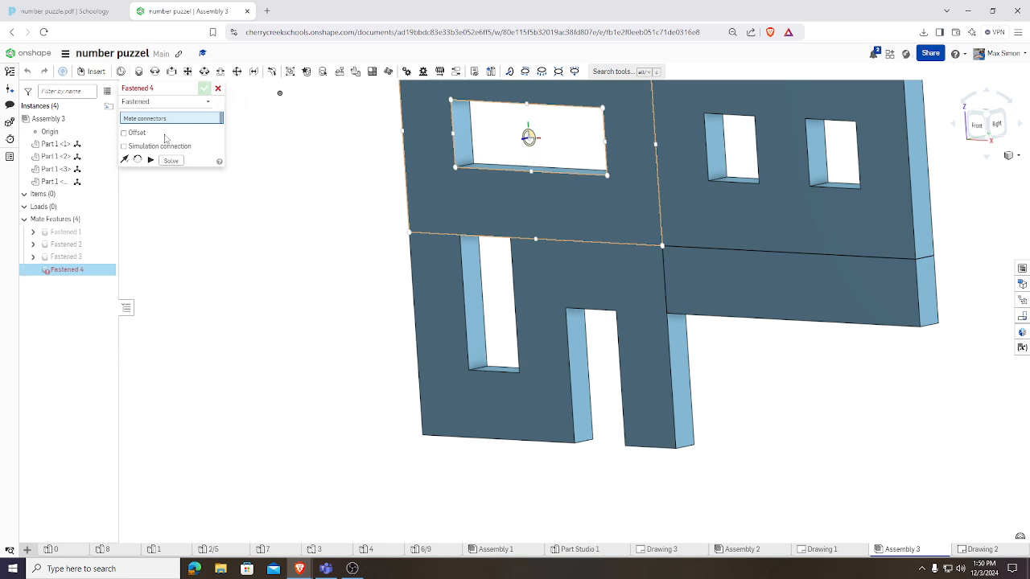
pyautogui.click(91, 72)
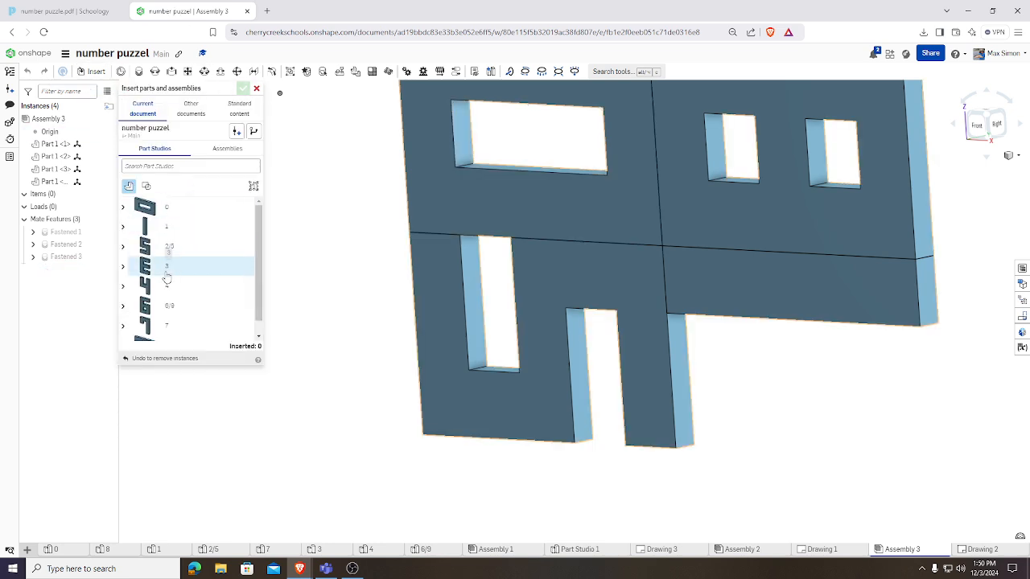
pyautogui.click(161, 245)
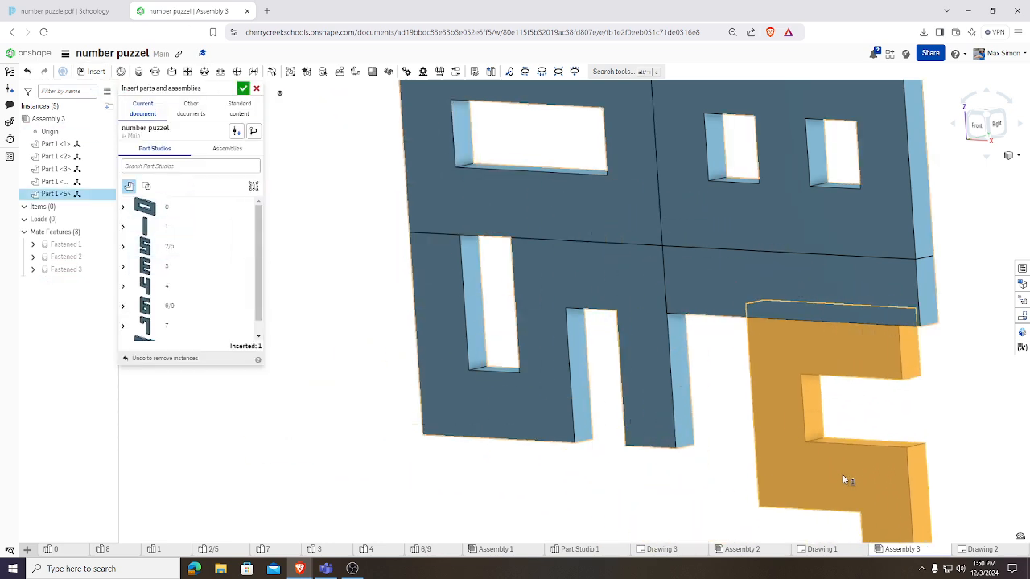
pyautogui.click(816, 506)
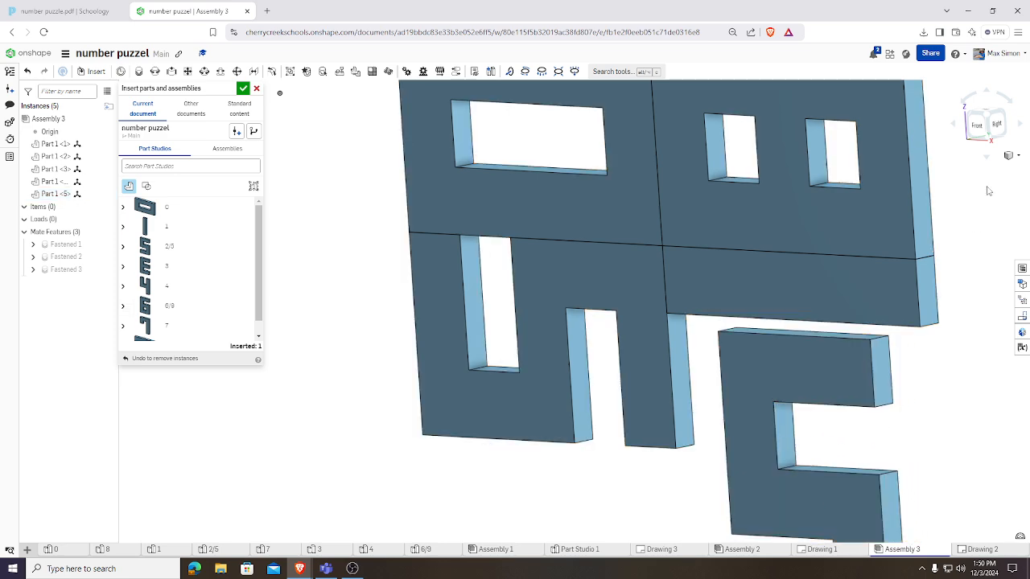
pyautogui.click(977, 126)
pyautogui.moveTo(710, 468); pyautogui.dragTo(813, 403)
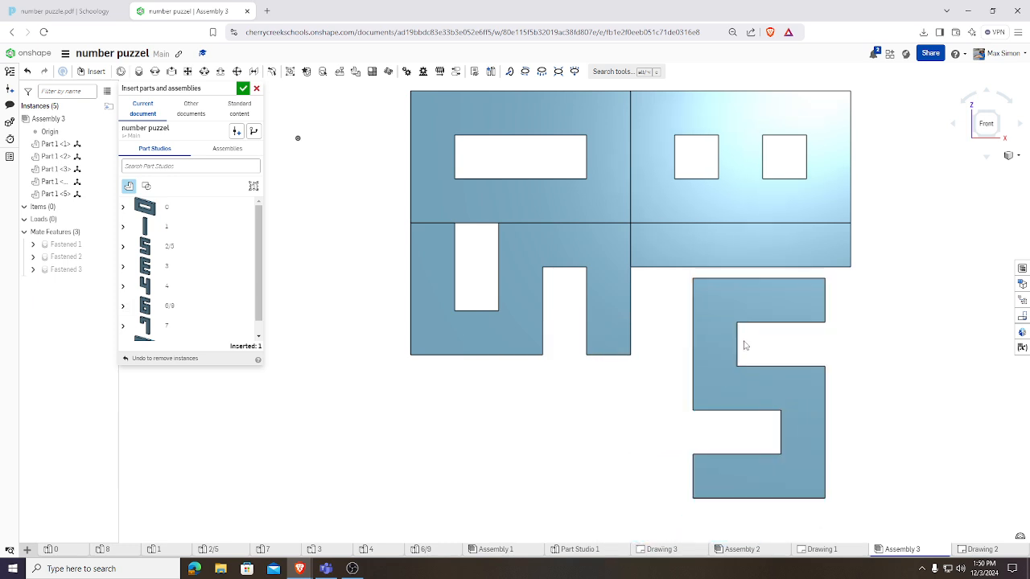
pyautogui.click(718, 329)
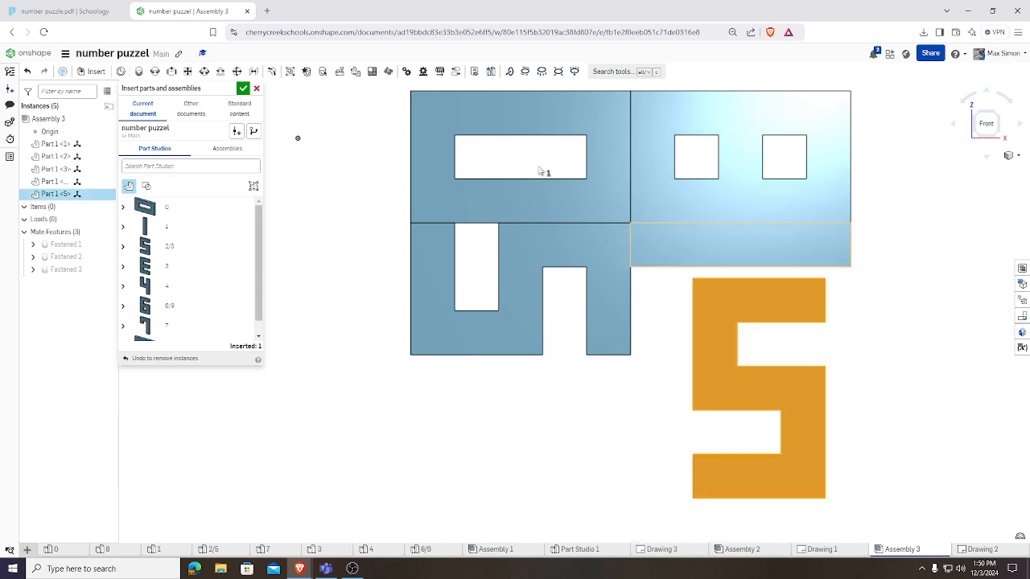
pyautogui.click(243, 88)
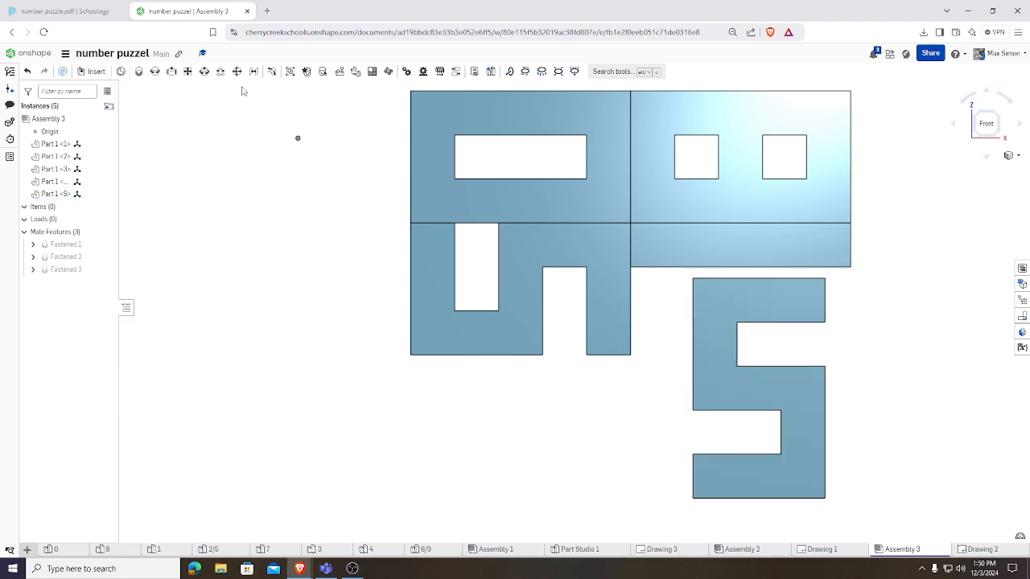
# Rotate the second 2/5 piece 90 degrees clockwise
pyautogui.click(713, 351)
pyautogui.moveTo(708, 297); pyautogui.dragTo(799, 355)
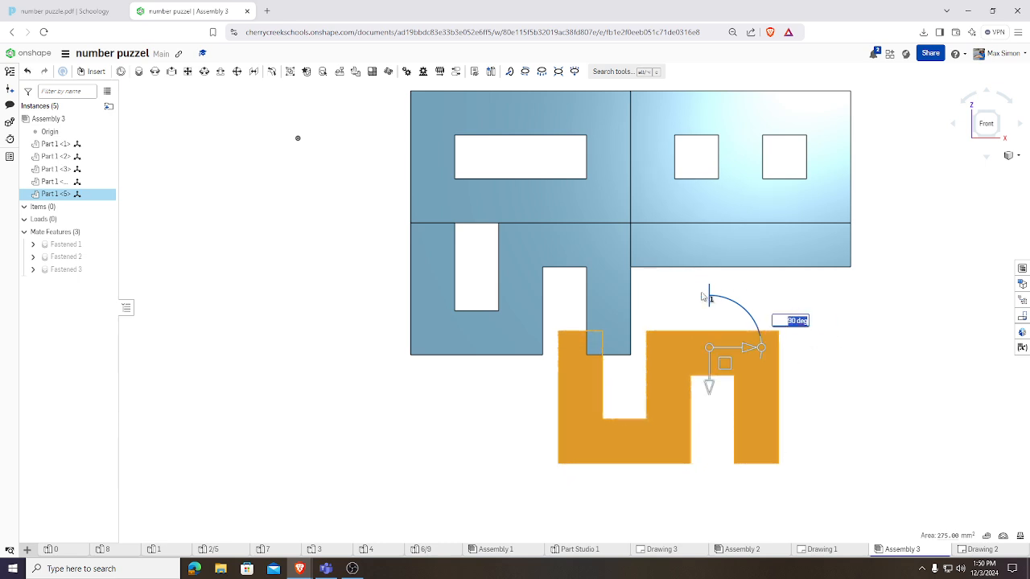
pyautogui.click(876, 307)
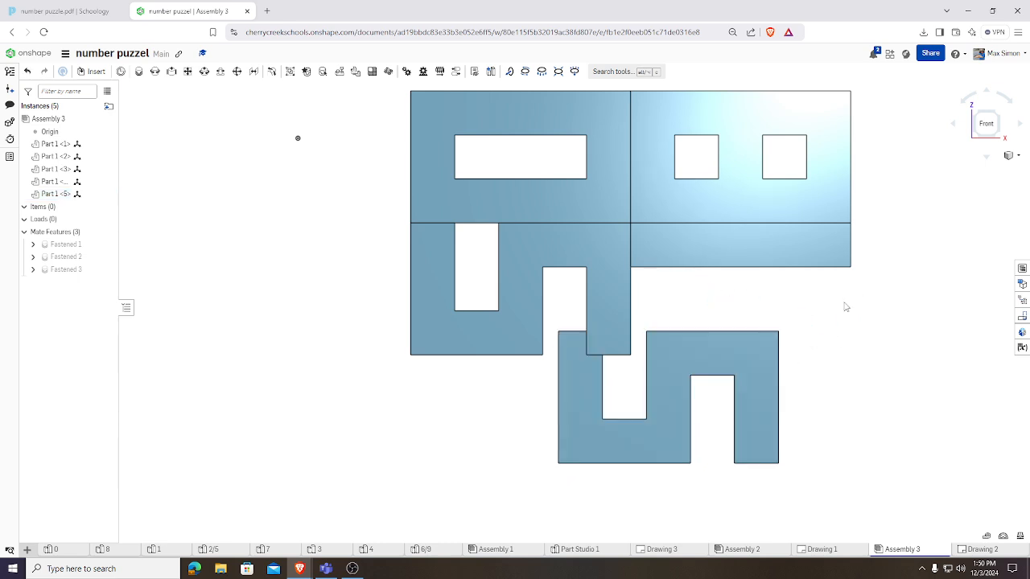
# Fasten the second 2/5 piece's upper left edge to the upper left inner edge of the first 2/5 piece's downward-facing slot, interlocking the two pieces
pyautogui.click(138, 71)
pyautogui.moveTo(670, 395); pyautogui.dragTo(645, 435)
pyautogui.moveTo(604, 395); pyautogui.dragTo(538, 382, button='right')
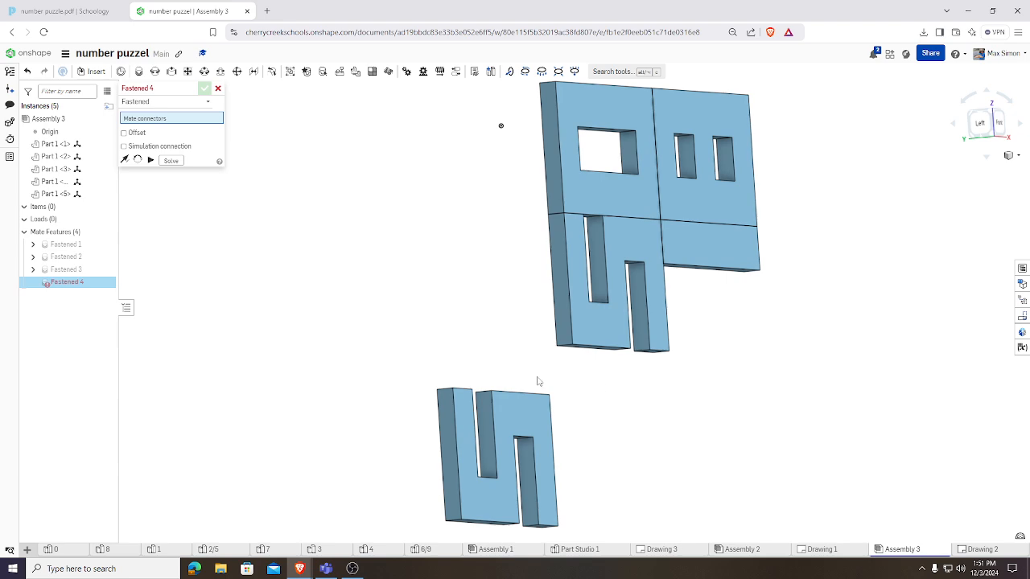
pyautogui.click(444, 392)
pyautogui.moveTo(741, 374); pyautogui.dragTo(555, 270, button='right')
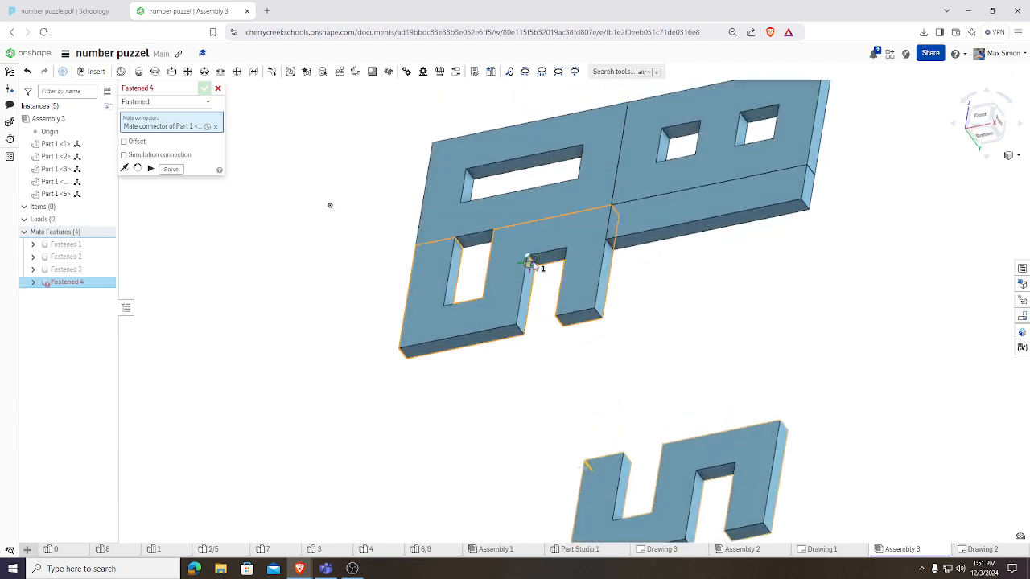
pyautogui.click(529, 263)
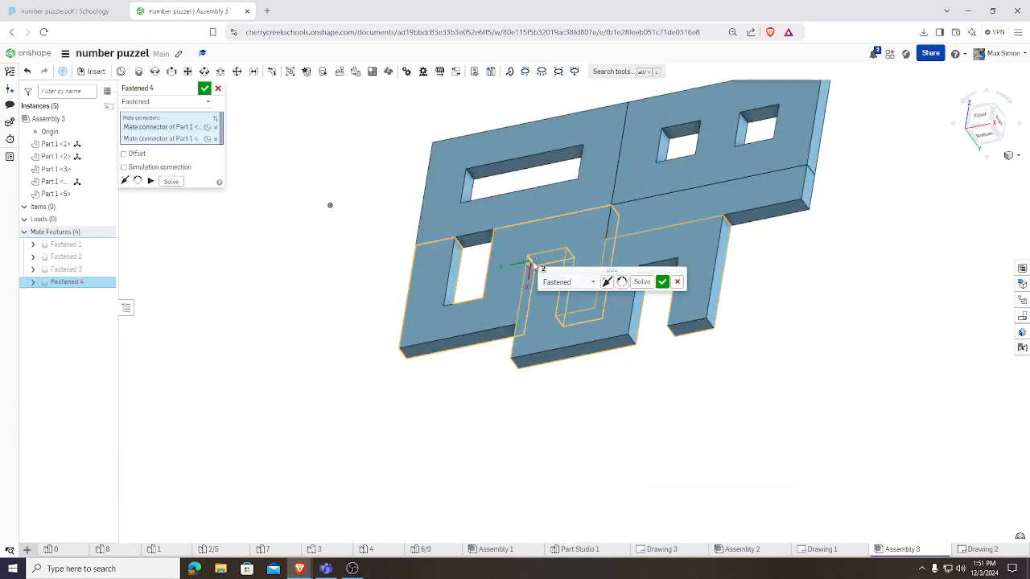
pyautogui.click(664, 281)
pyautogui.moveTo(799, 276); pyautogui.dragTo(819, 305, button='right')
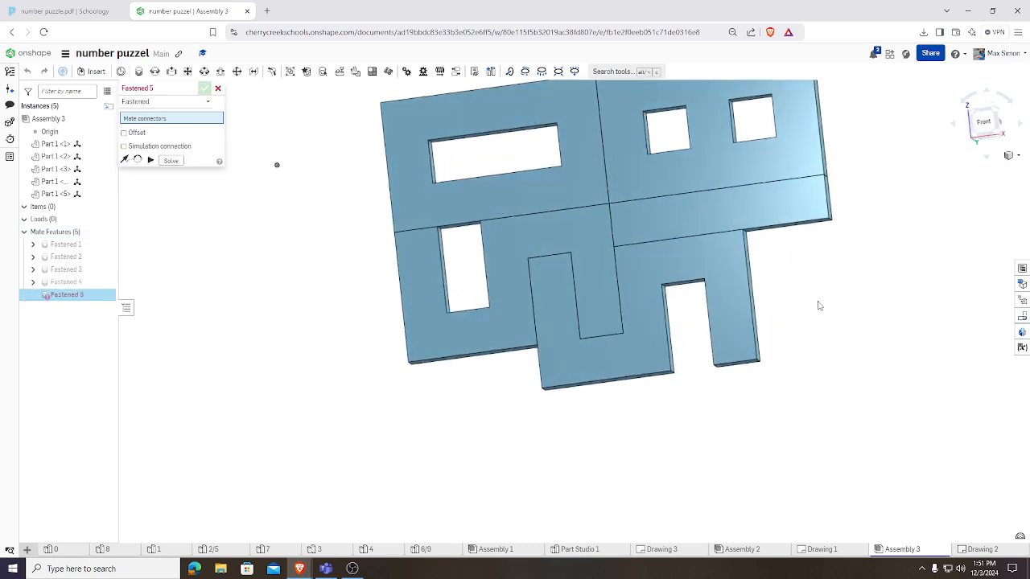
# Check the layout in the number puzzle PDF and insert the 7 piece beside the second 2/5 piece
pyautogui.click(87, 13)
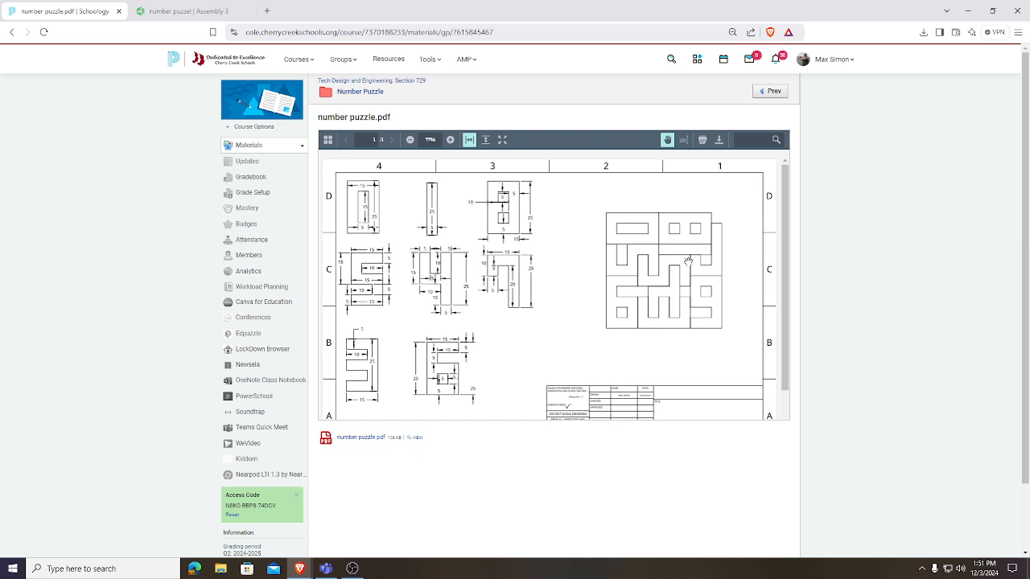
pyautogui.click(197, 12)
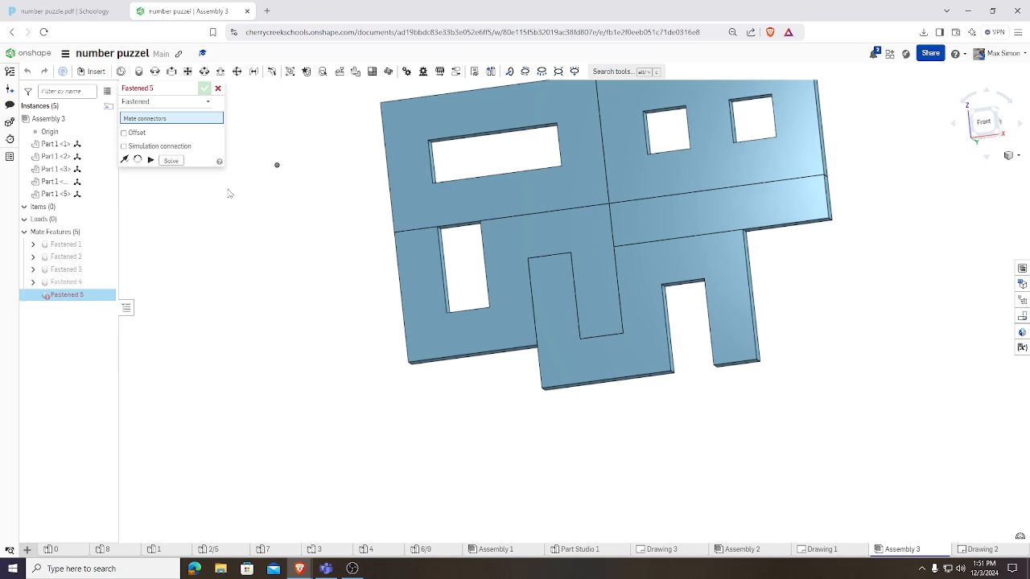
pyautogui.click(88, 71)
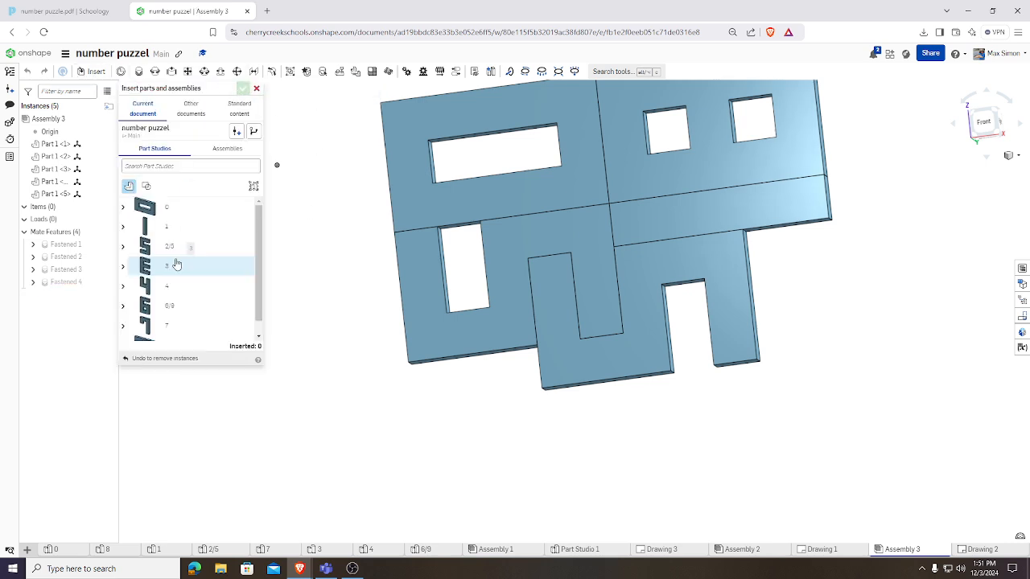
pyautogui.click(177, 326)
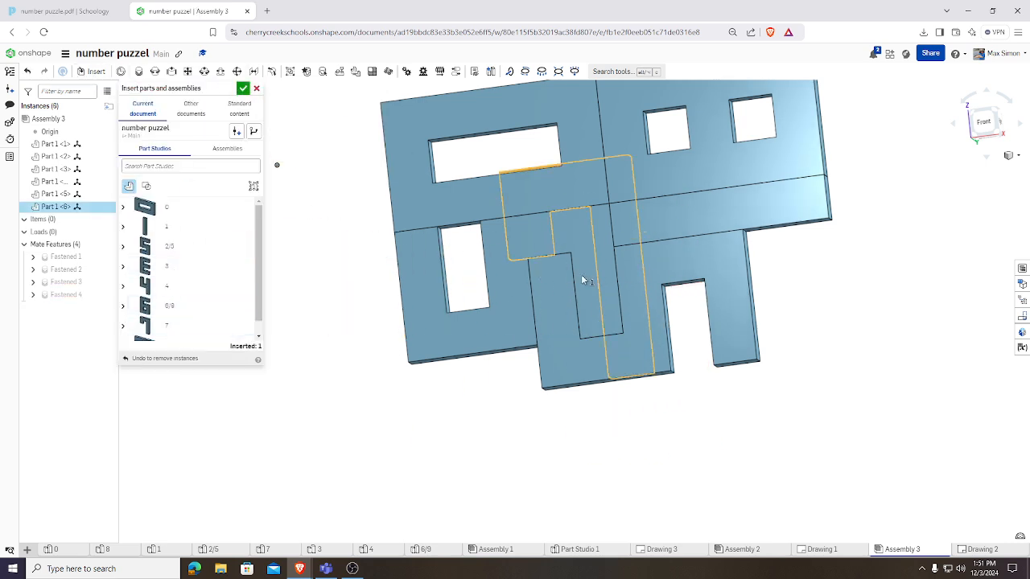
pyautogui.click(796, 376)
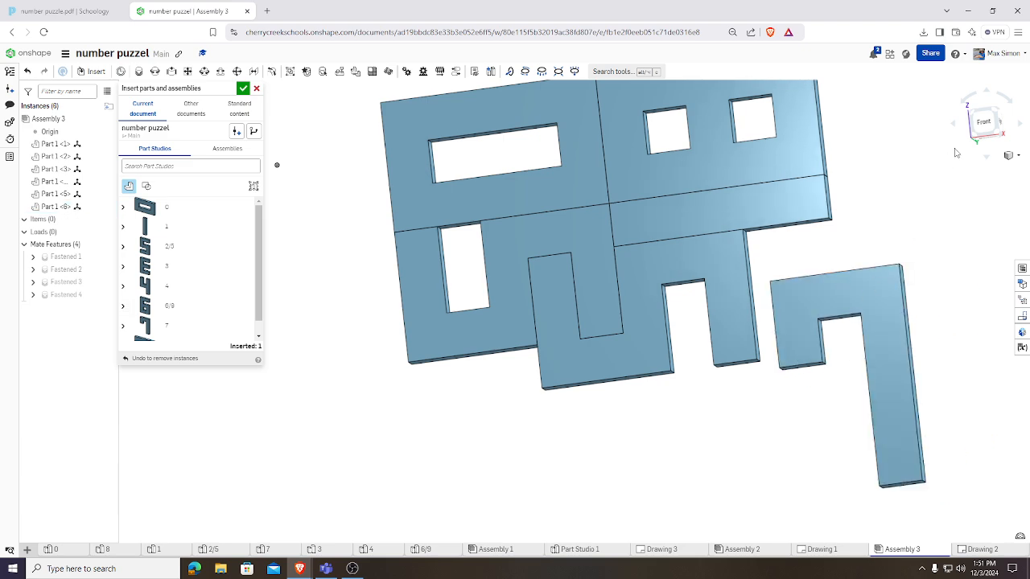
pyautogui.click(985, 123)
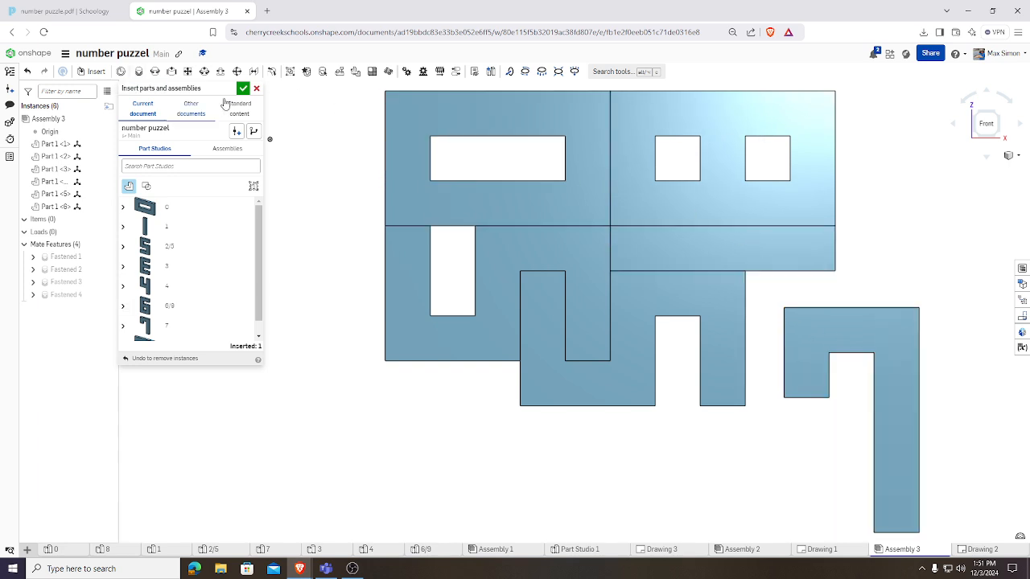
pyautogui.click(808, 324)
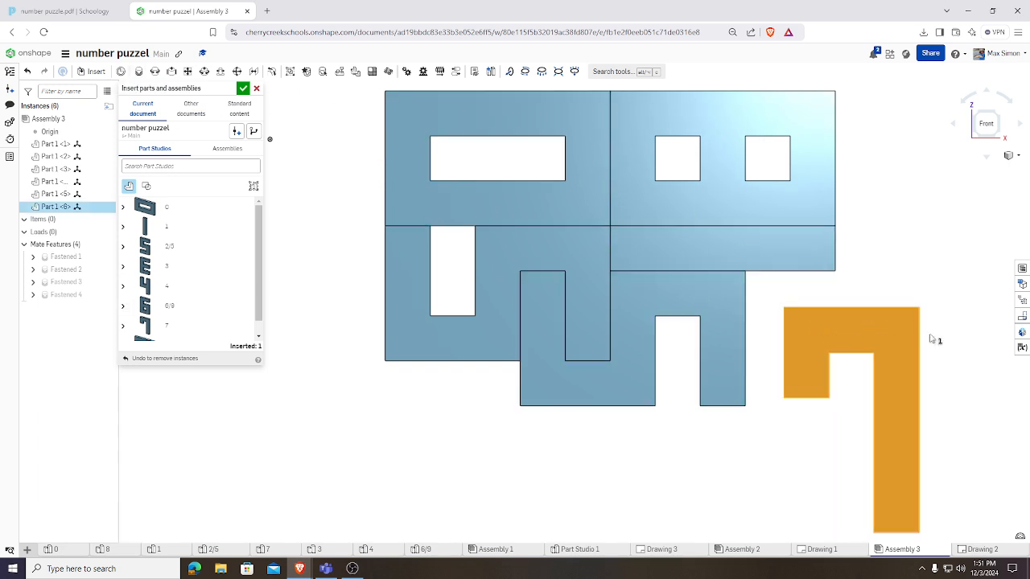
pyautogui.click(244, 89)
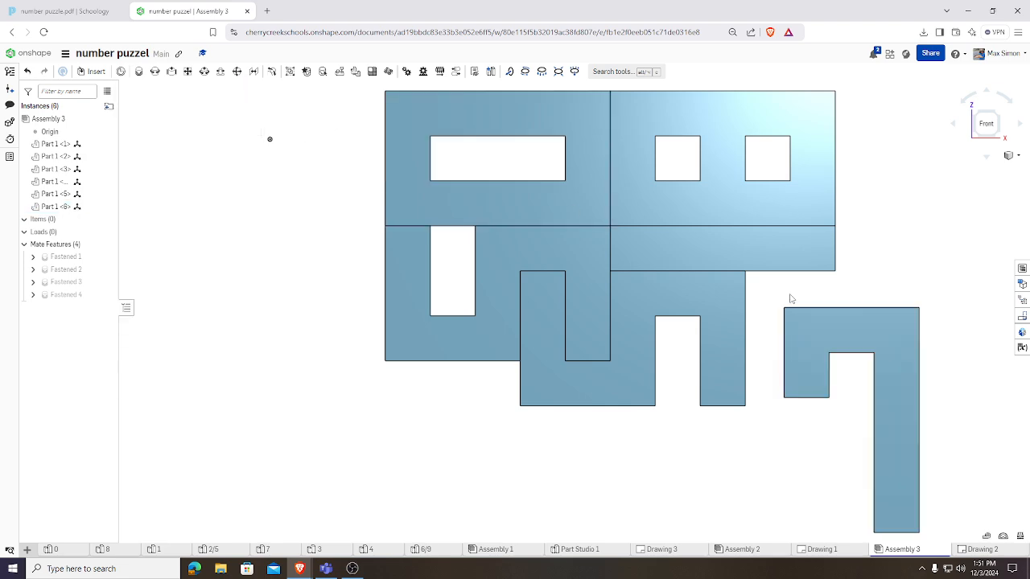
# Rotate the 7 piece 180 degrees in the front plane so its arms point upward
pyautogui.click(869, 322)
pyautogui.moveTo(868, 277); pyautogui.dragTo(871, 449)
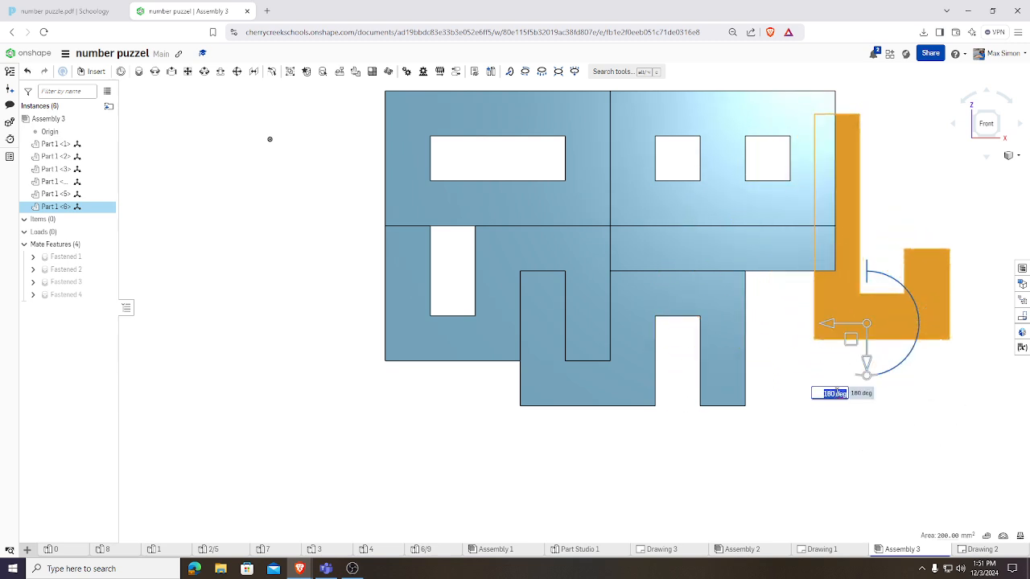
pyautogui.click(943, 395)
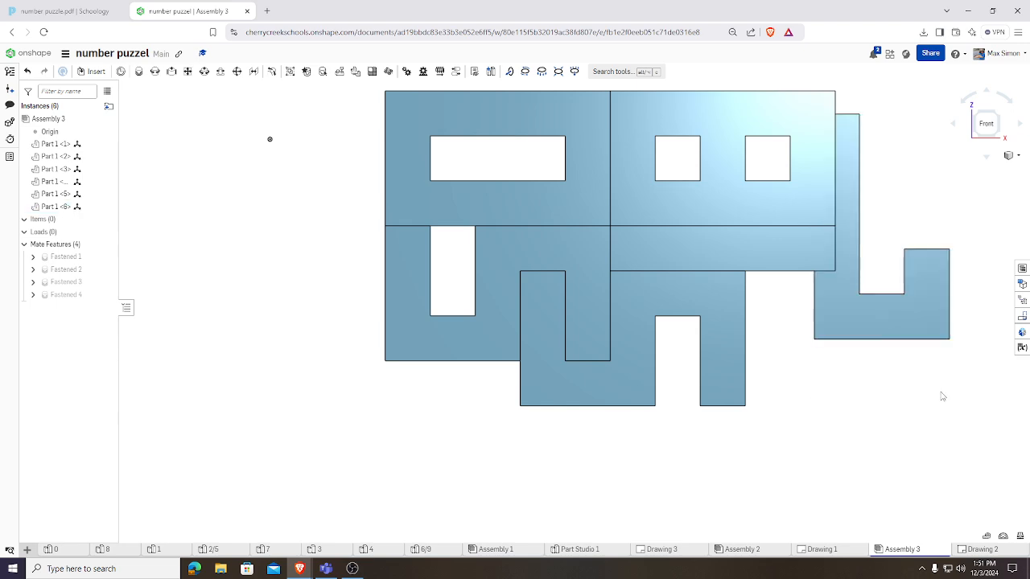
# Flip the 7 piece 180 degrees about its vertical axis and move it next to the second 2/5 piece, short arm facing it
pyautogui.moveTo(930, 302); pyautogui.dragTo(980, 369)
pyautogui.moveTo(979, 370); pyautogui.dragTo(937, 379, button='right')
pyautogui.click(979, 381)
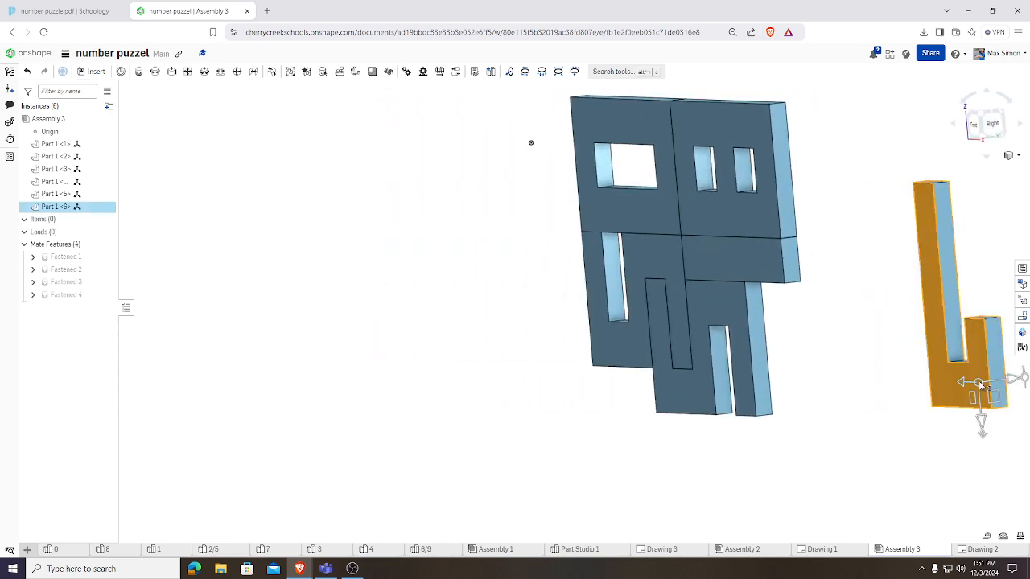
pyautogui.moveTo(998, 456); pyautogui.dragTo(950, 481, button='right')
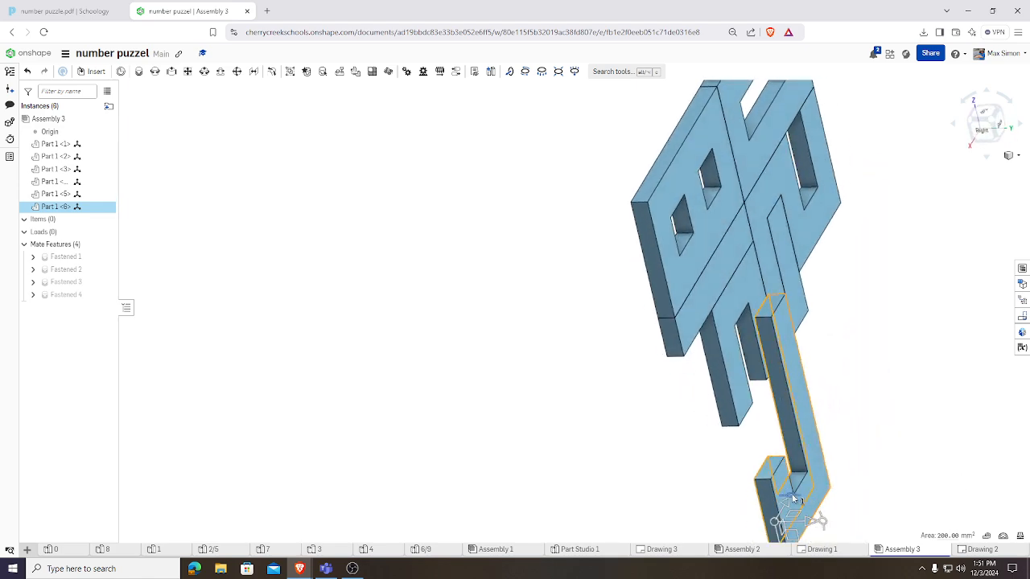
pyautogui.moveTo(794, 500); pyautogui.dragTo(767, 530)
pyautogui.moveTo(916, 427); pyautogui.dragTo(984, 392, button='right')
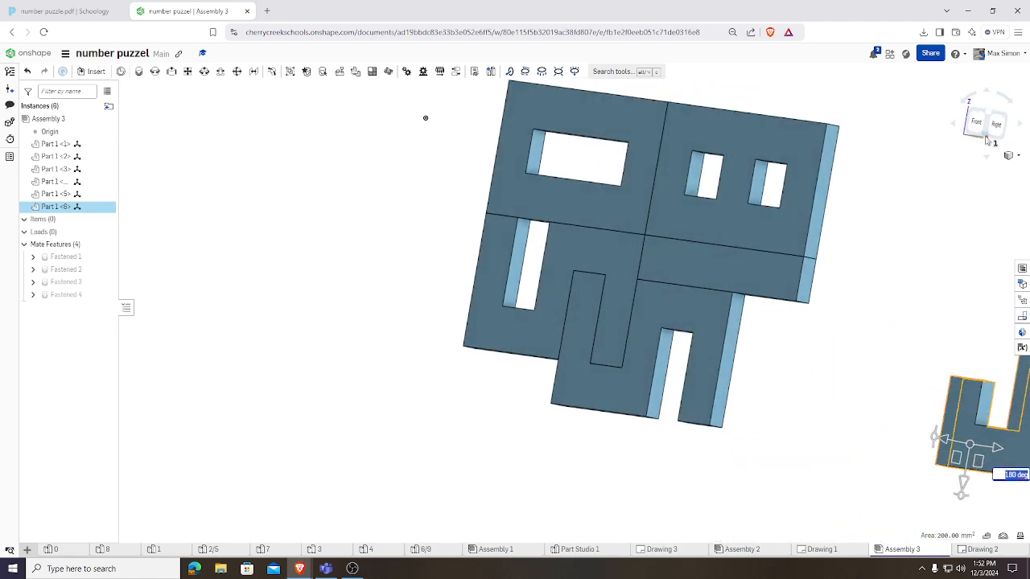
pyautogui.click(976, 122)
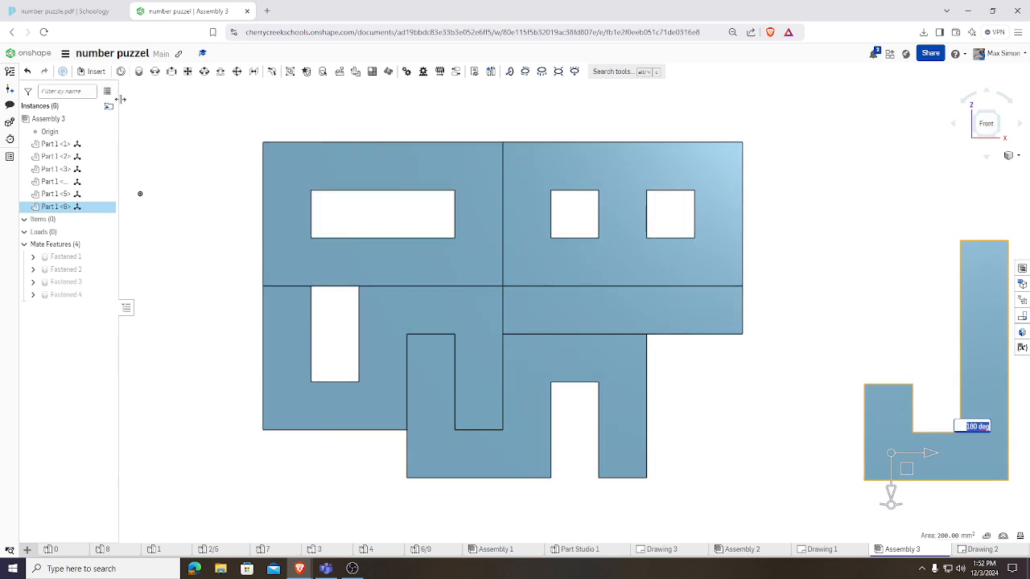
pyautogui.moveTo(876, 389); pyautogui.dragTo(682, 370)
pyautogui.moveTo(724, 384); pyautogui.dragTo(811, 408, button='right')
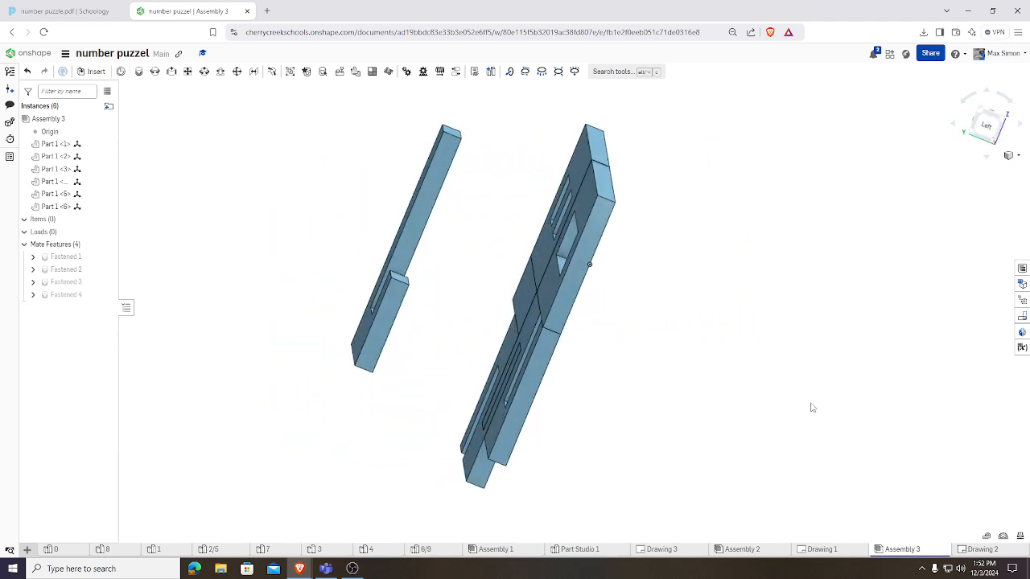
pyautogui.click(120, 71)
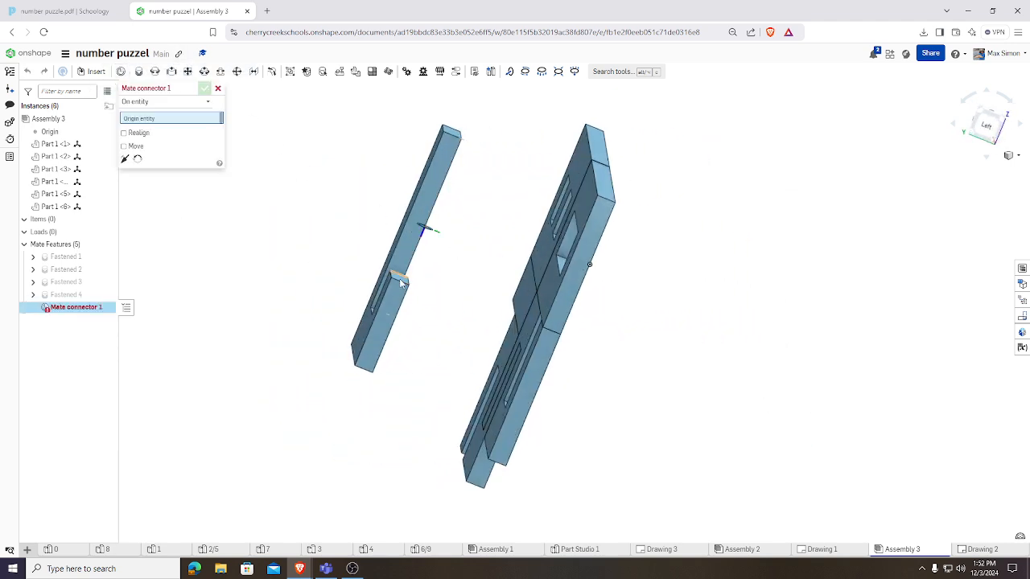
pyautogui.click(398, 283)
pyautogui.moveTo(531, 302); pyautogui.dragTo(683, 307, button='right')
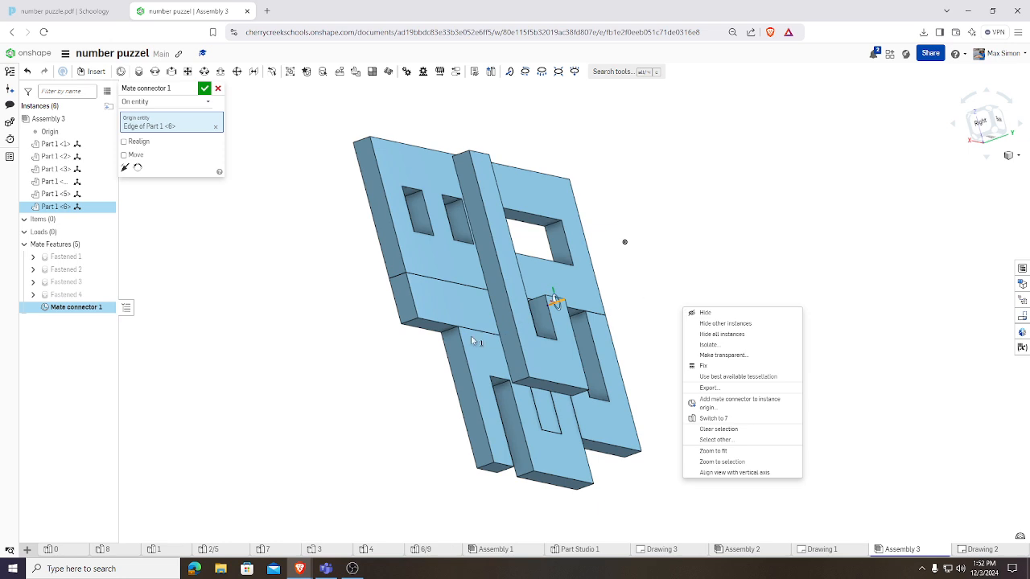
pyautogui.click(393, 383)
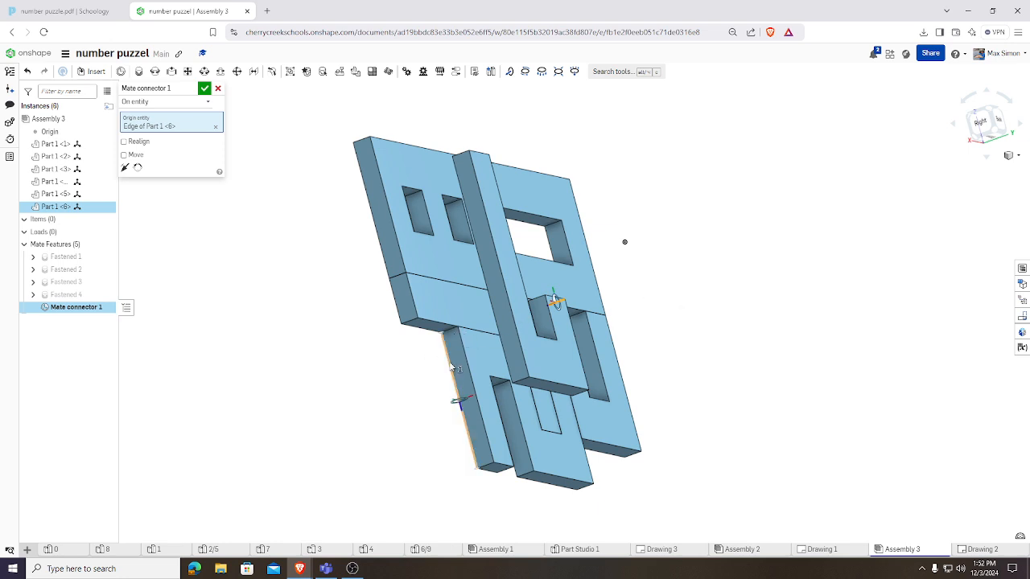
pyautogui.scroll(5, 463, 318)
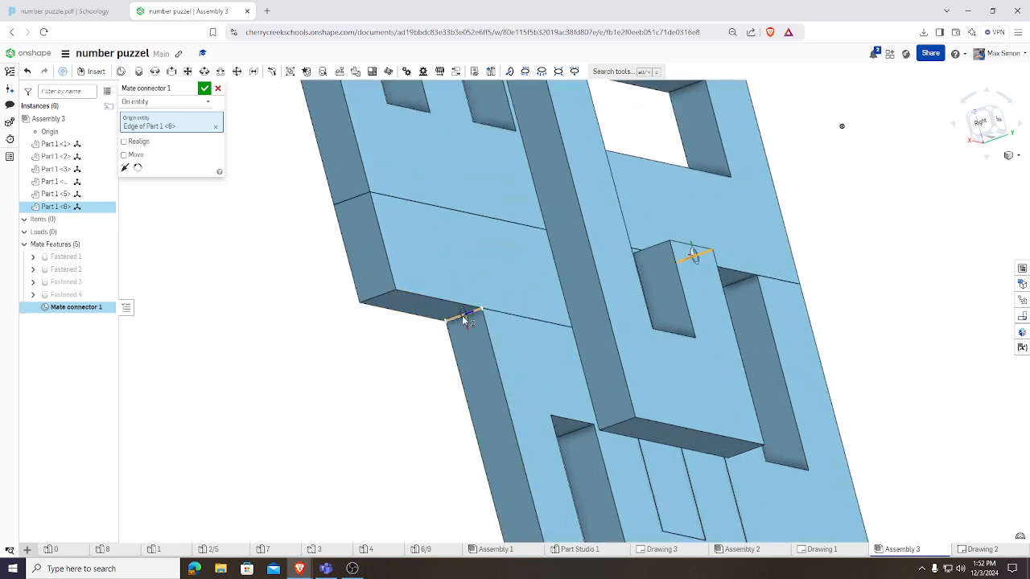
pyautogui.click(462, 316)
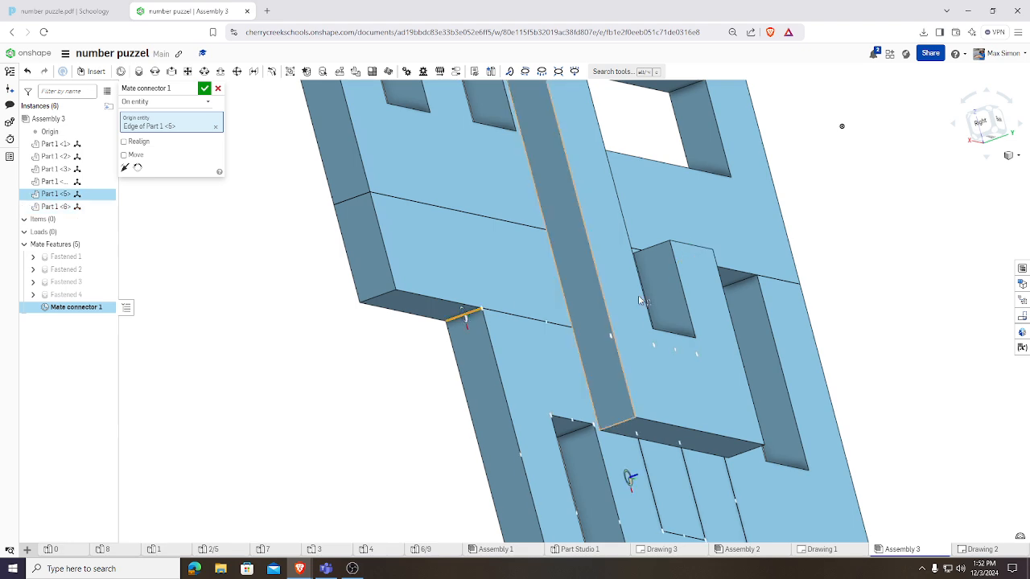
pyautogui.moveTo(721, 290); pyautogui.dragTo(576, 306, button='right')
pyautogui.click(752, 255)
pyautogui.click(752, 255)
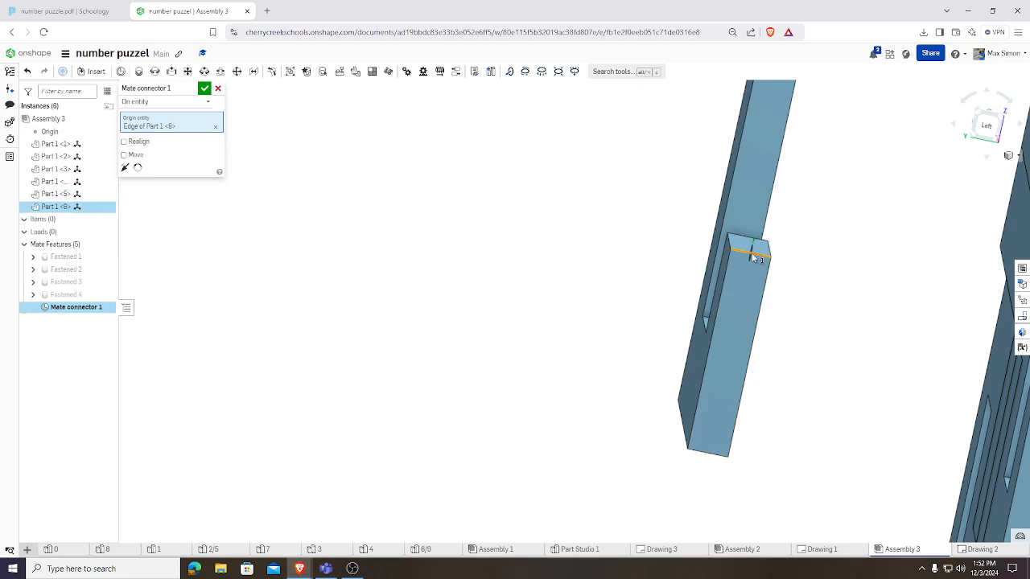
pyautogui.moveTo(754, 258); pyautogui.dragTo(894, 278, button='right')
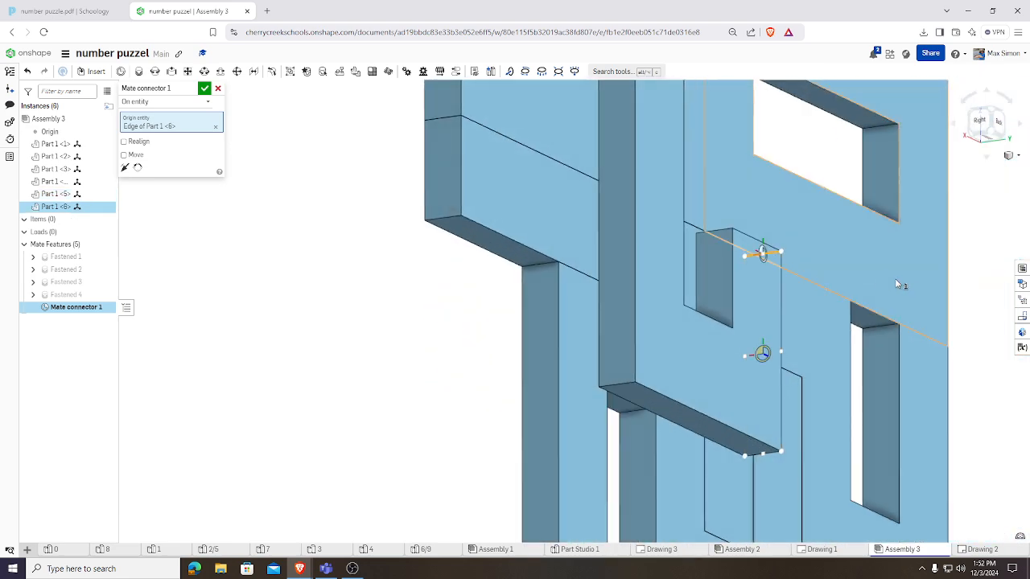
pyautogui.click(547, 268)
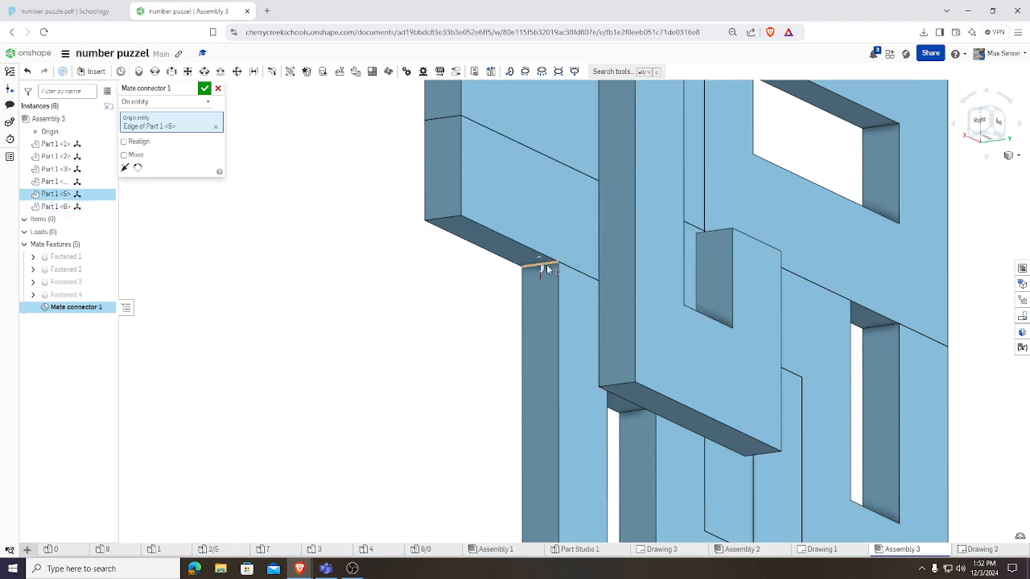
pyautogui.click(215, 127)
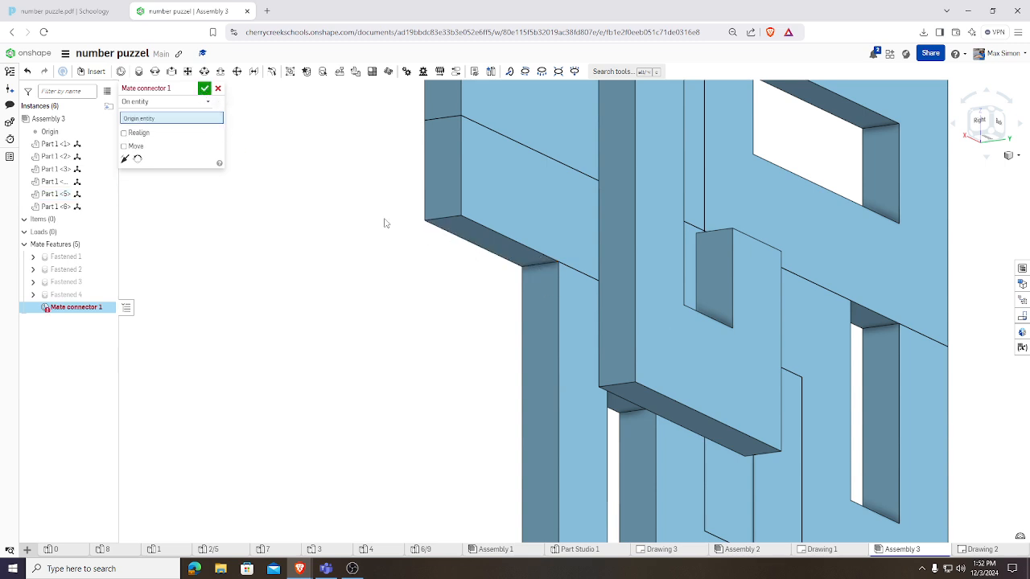
pyautogui.click(218, 89)
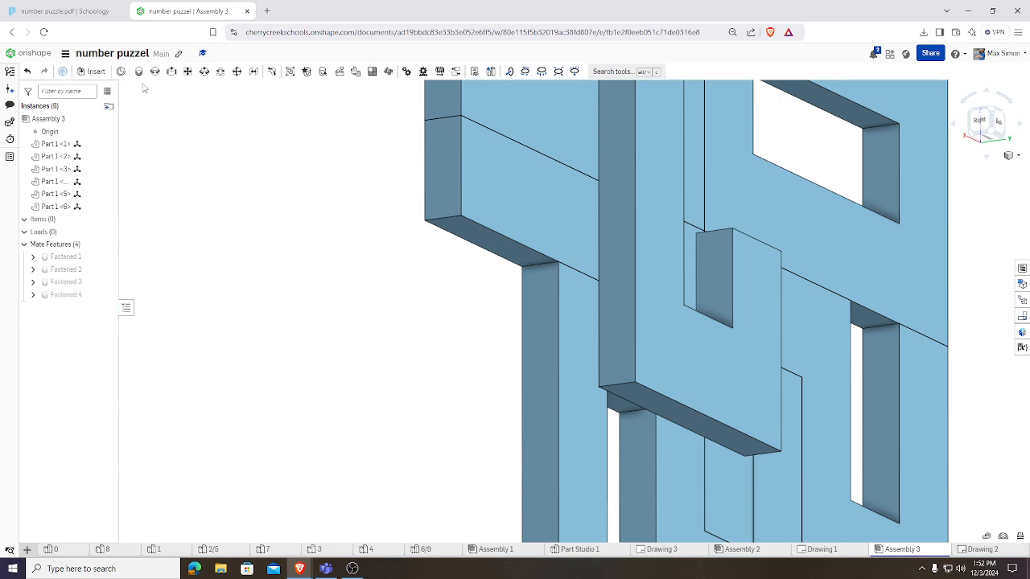
# Fasten the upper outer edge of the 7 piece's short arm to the second 2/5 piece's upper right edge, under the 1 piece
pyautogui.click(138, 70)
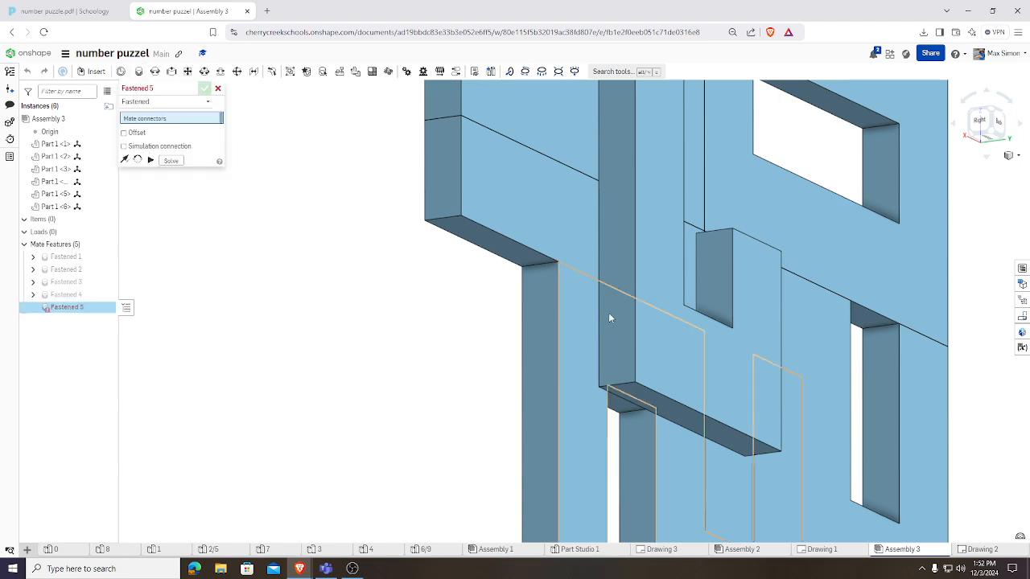
pyautogui.click(534, 269)
pyautogui.moveTo(796, 285); pyautogui.dragTo(722, 291, button='right')
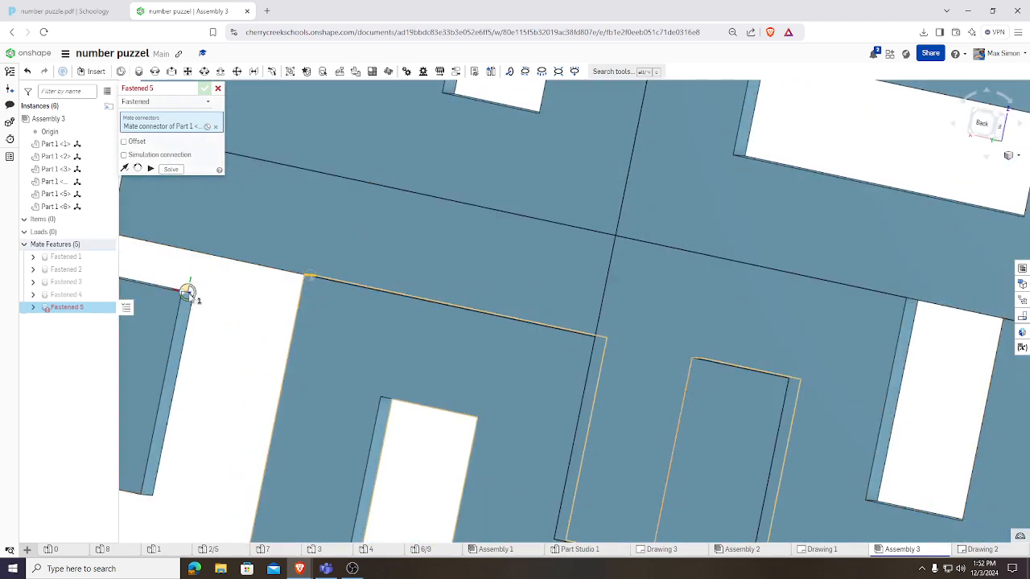
pyautogui.moveTo(223, 306); pyautogui.dragTo(193, 304, button='right')
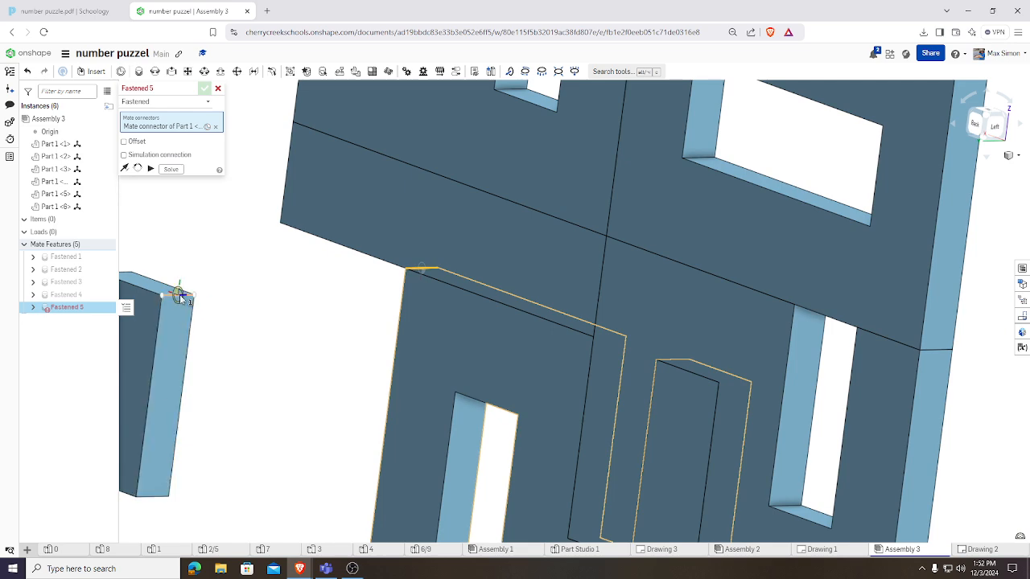
pyautogui.click(180, 295)
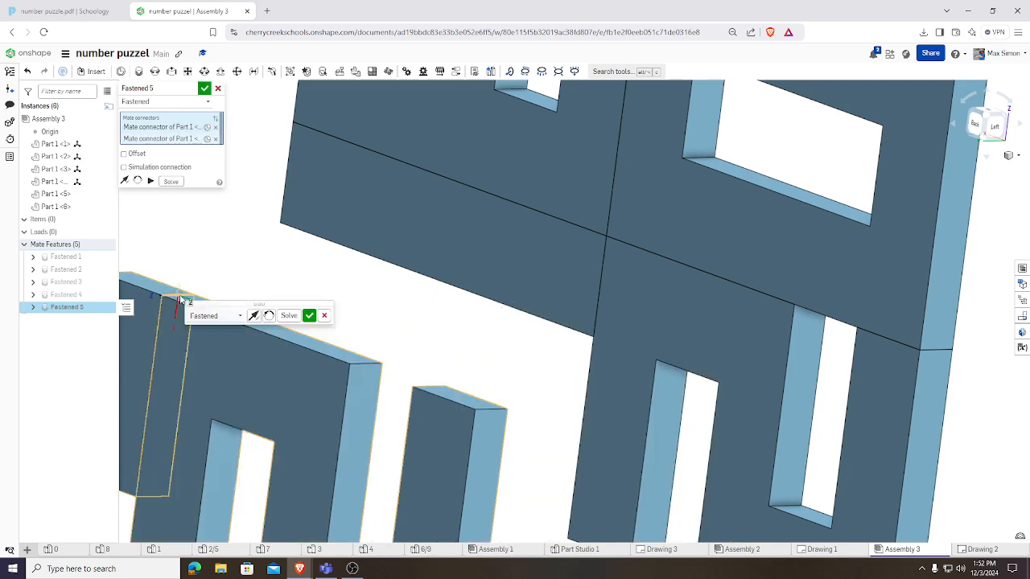
pyautogui.click(310, 318)
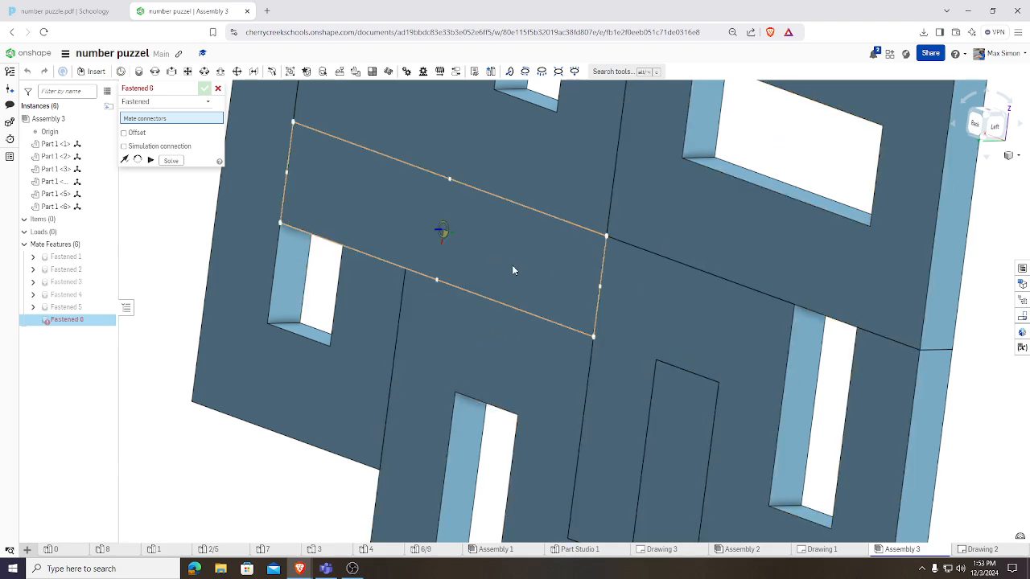
# Compare the front view of the assembly with the layout in the number puzzle PDF
pyautogui.press('n')
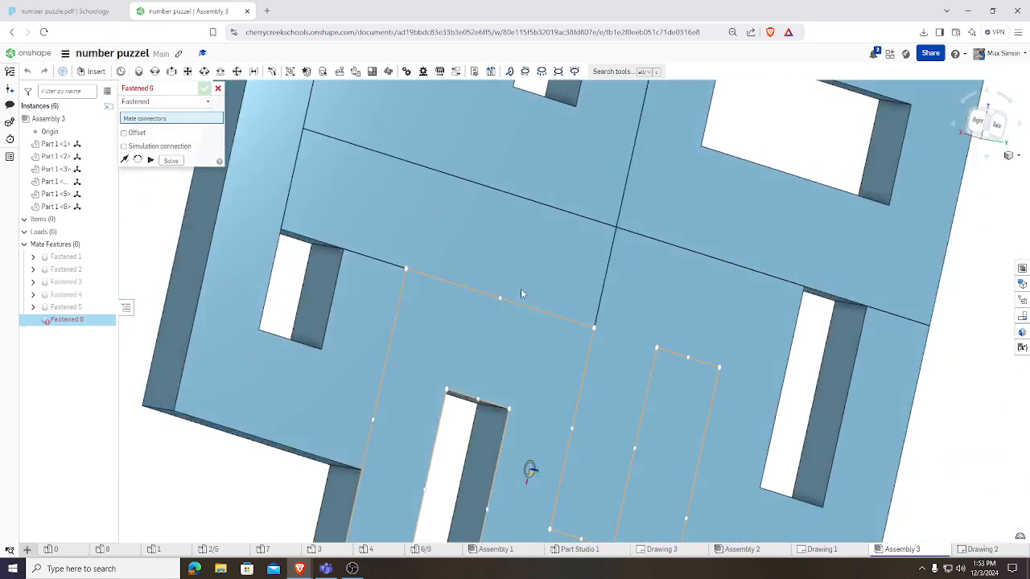
pyautogui.scroll(-3, 602, 304)
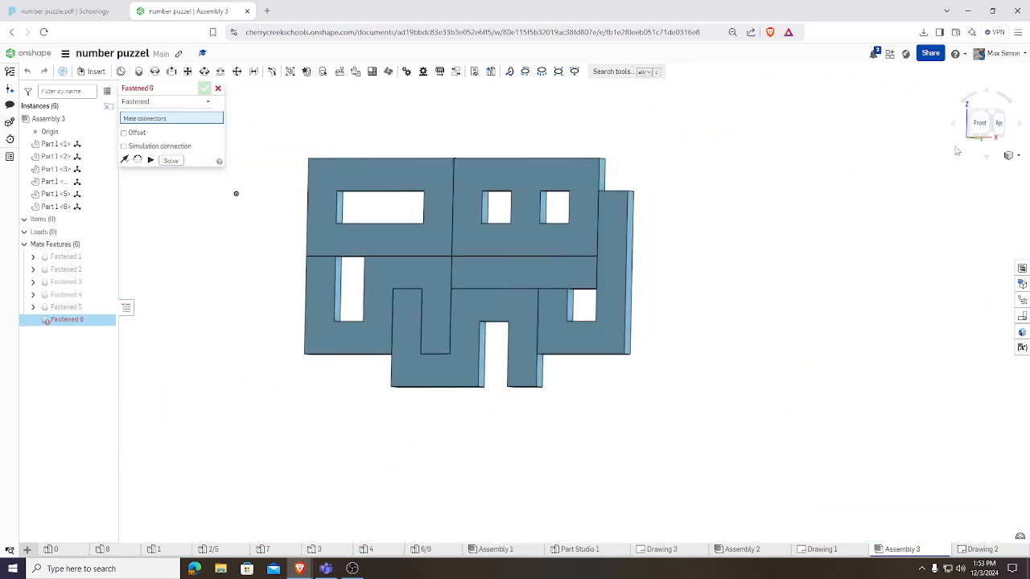
pyautogui.click(979, 122)
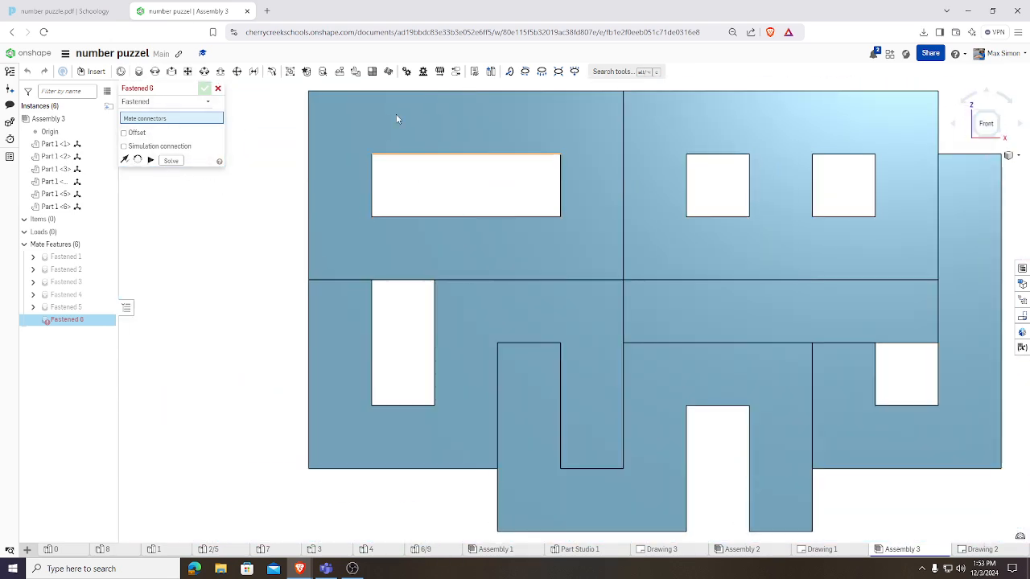
pyautogui.click(98, 11)
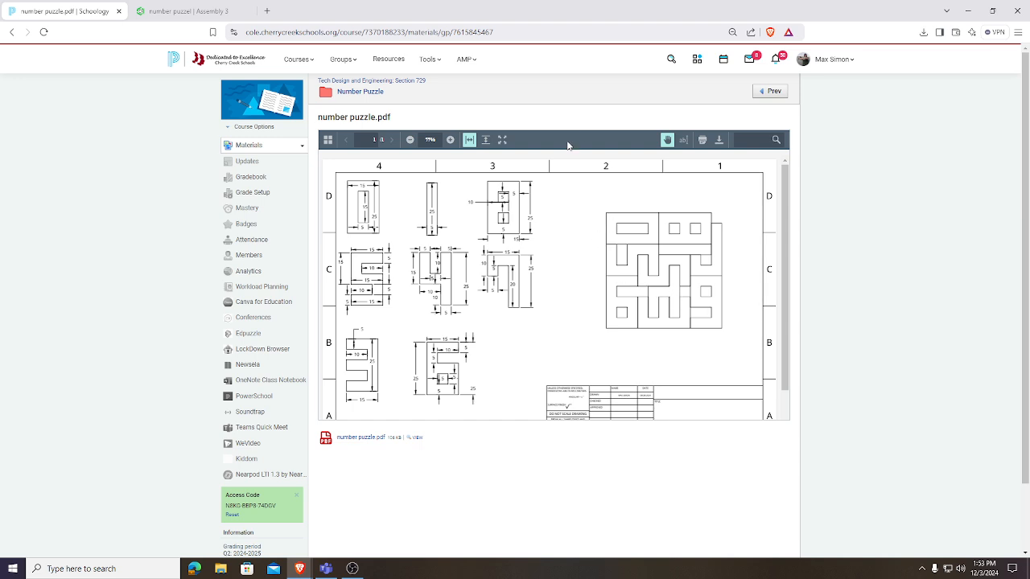
pyautogui.click(167, 13)
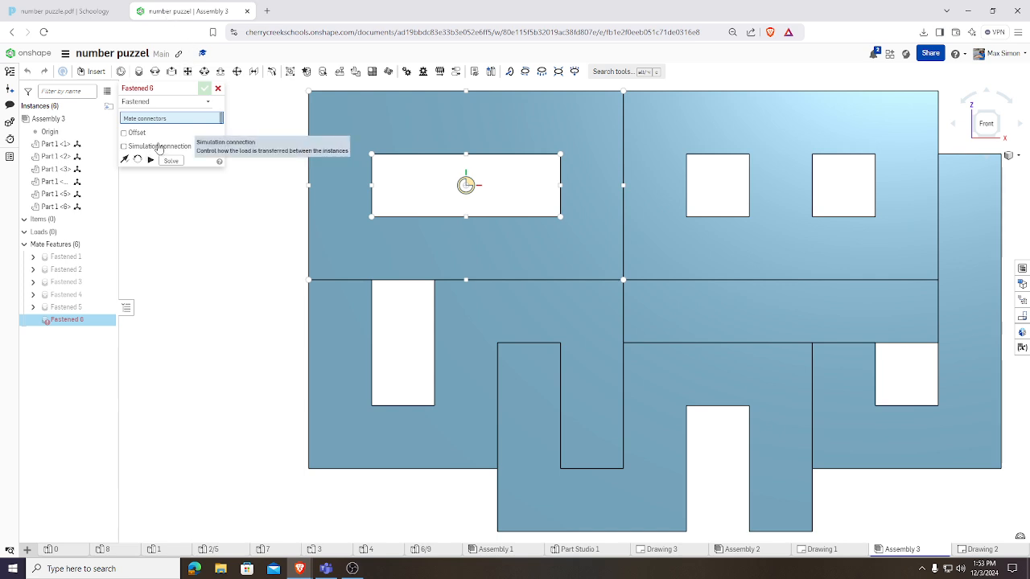
# Insert one 4 piece from the current document below the assembled pieces
pyautogui.scroll(-5, 409, 259)
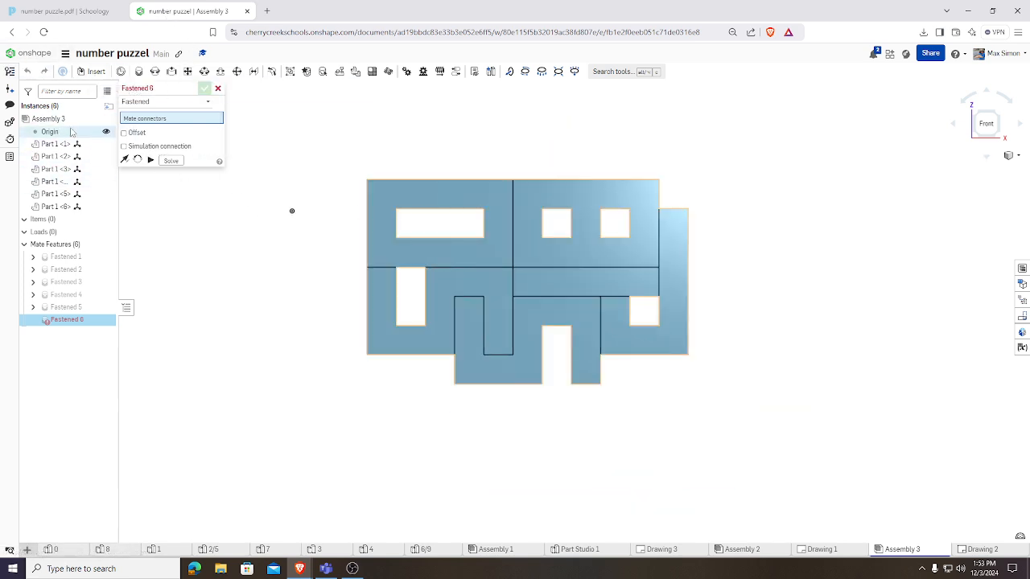
pyautogui.click(90, 70)
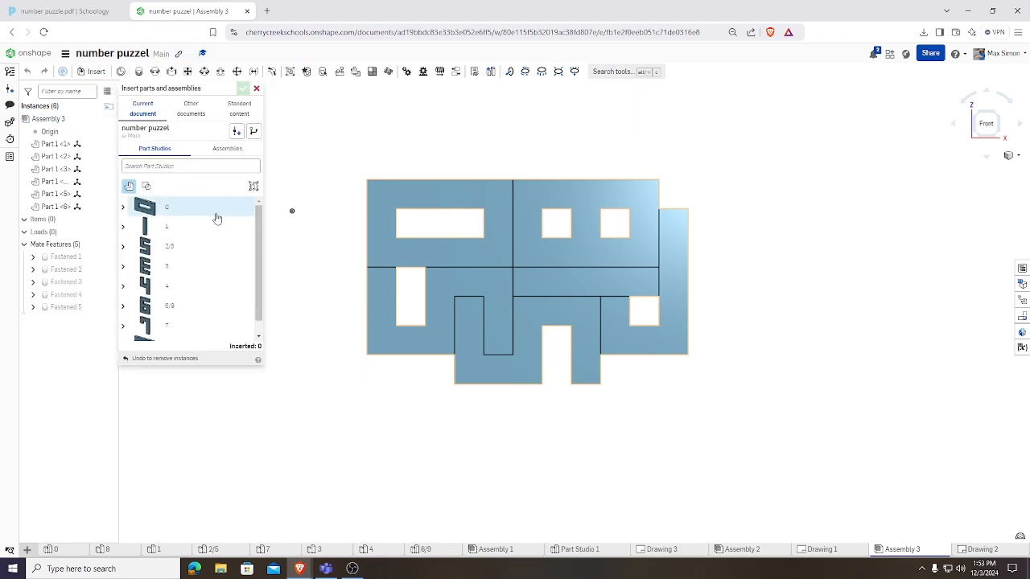
pyautogui.click(167, 286)
pyautogui.click(519, 505)
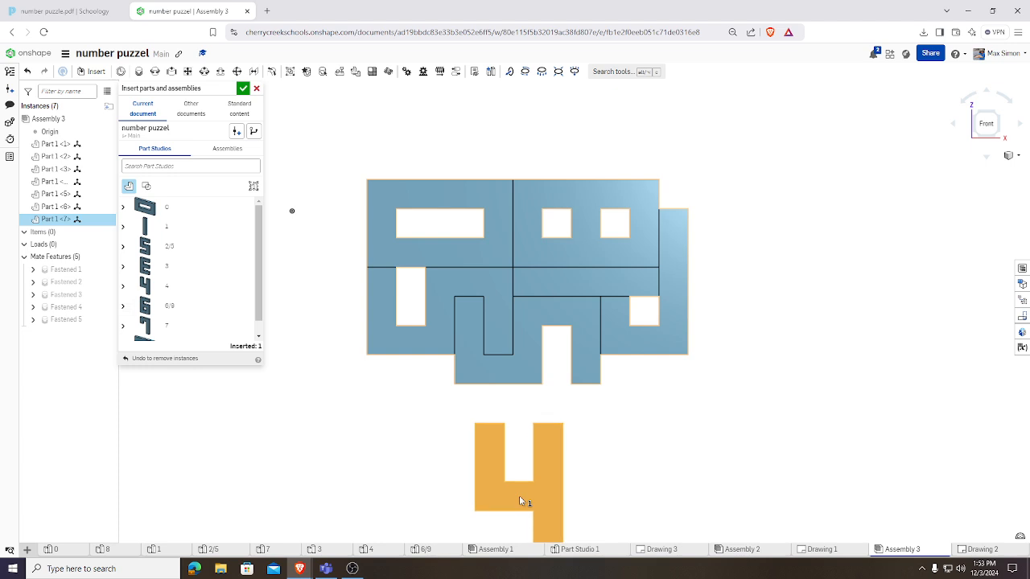
pyautogui.click(528, 492)
pyautogui.moveTo(712, 460); pyautogui.dragTo(697, 427, button='right')
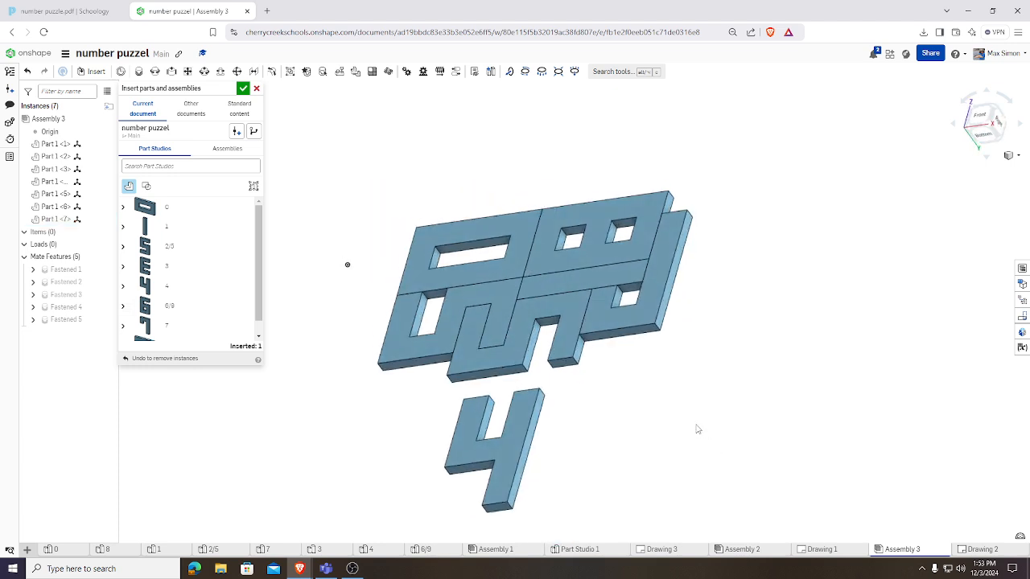
pyautogui.click(500, 450)
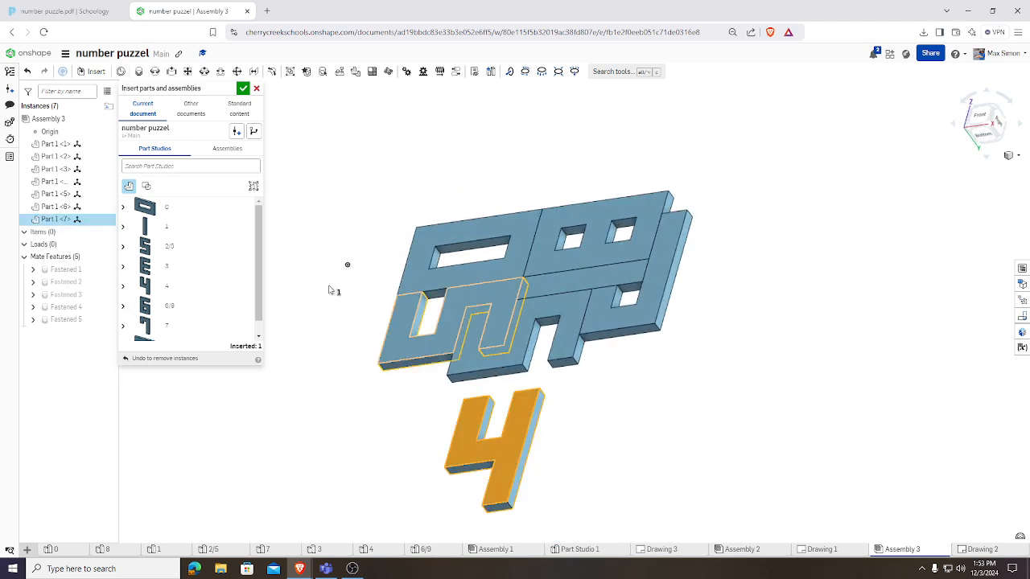
pyautogui.click(243, 88)
# Flip the 4 piece 180 degrees about its horizontal axis so its long arm points up and its two legs point down
pyautogui.click(504, 464)
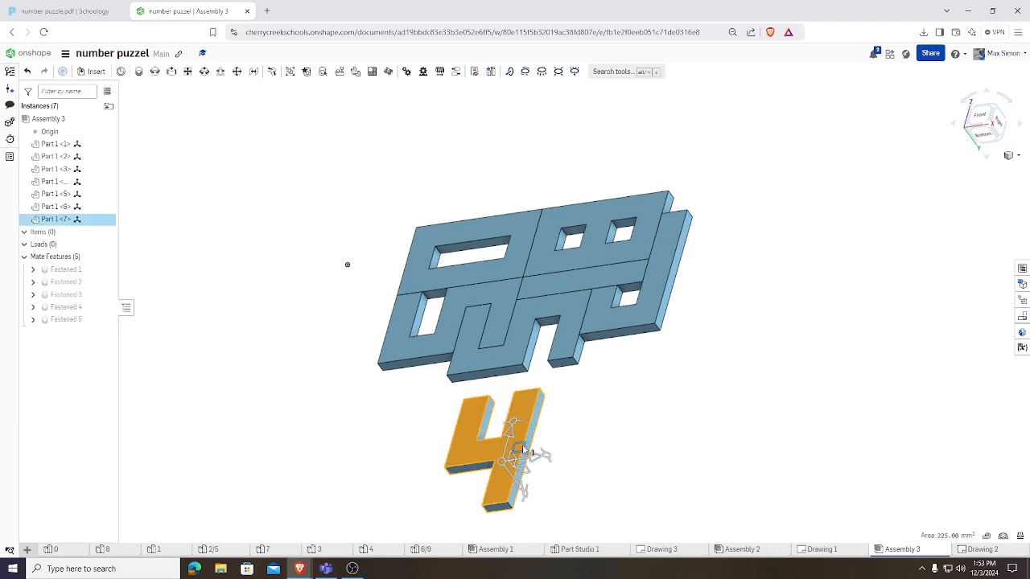
pyautogui.moveTo(526, 494); pyautogui.dragTo(480, 426)
pyautogui.moveTo(480, 437); pyautogui.dragTo(483, 438)
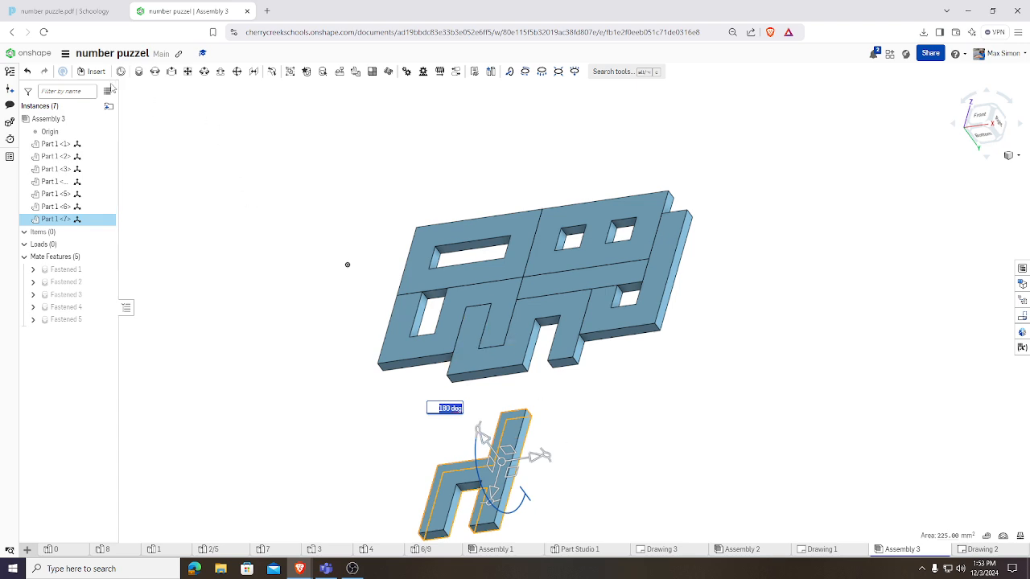
pyautogui.click(198, 166)
pyautogui.click(121, 71)
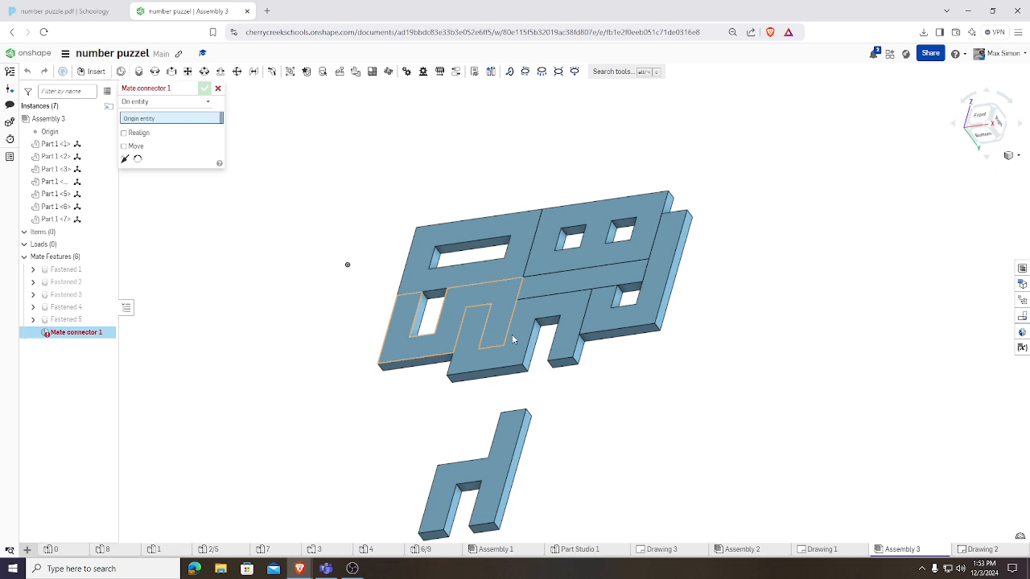
pyautogui.scroll(10, 537, 325)
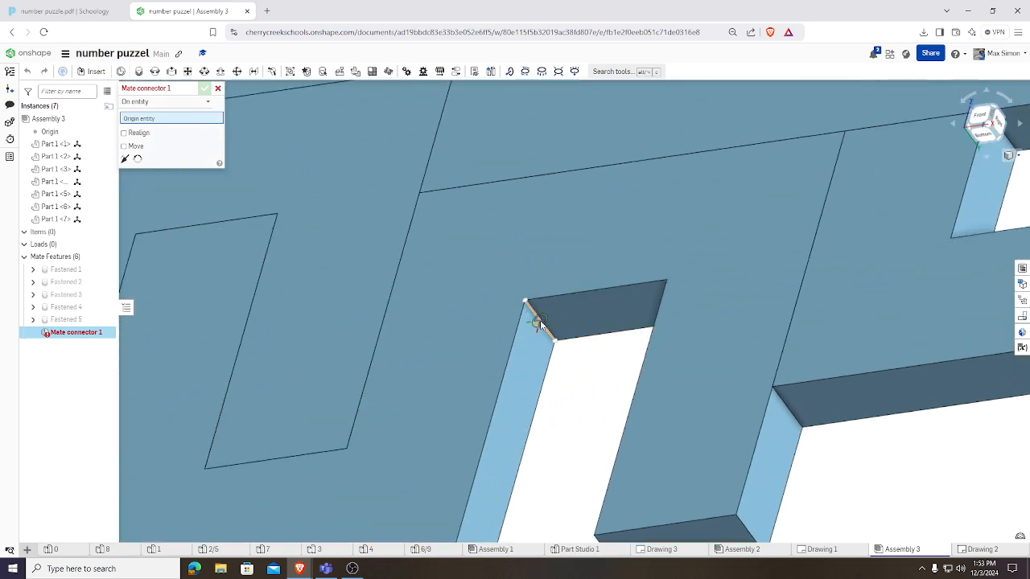
pyautogui.click(540, 324)
pyautogui.moveTo(541, 326); pyautogui.dragTo(560, 436, button='right')
pyautogui.scroll(-5, 561, 436)
pyautogui.scroll(8, 523, 505)
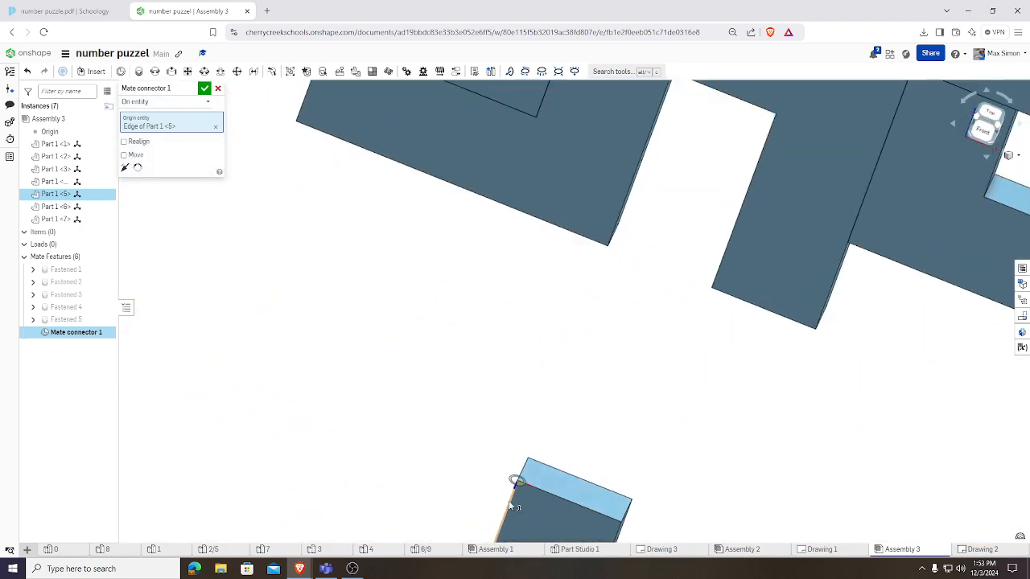
pyautogui.scroll(3, 509, 507)
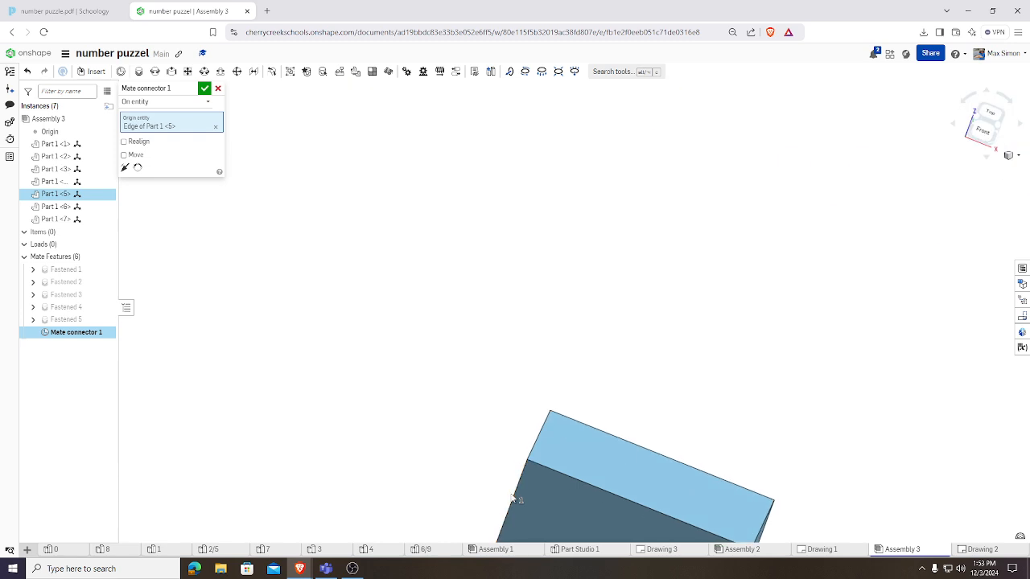
pyautogui.click(540, 435)
pyautogui.scroll(-3, 583, 413)
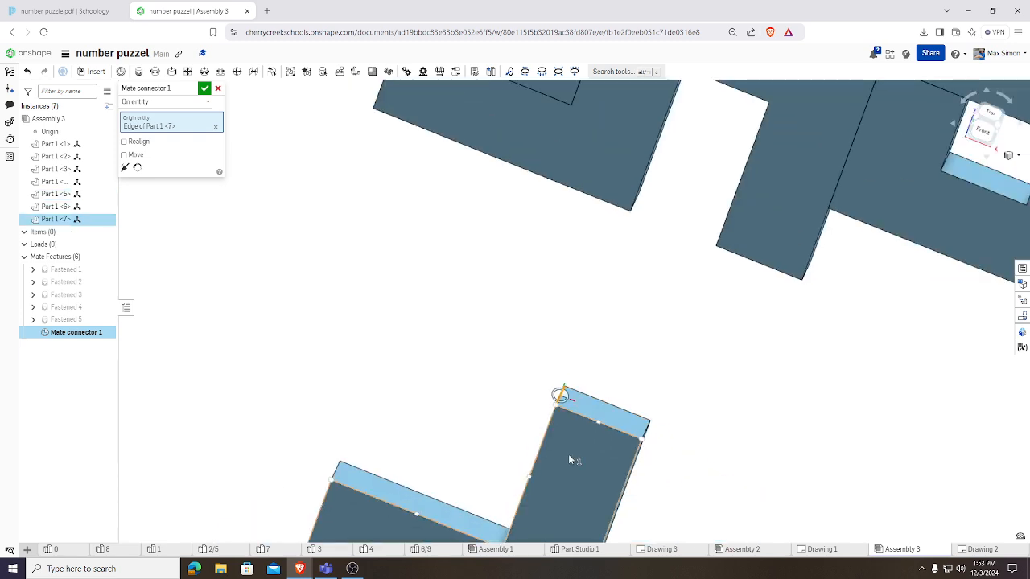
pyautogui.moveTo(701, 171); pyautogui.dragTo(681, 126, button='right')
pyautogui.scroll(2, 678, 109)
pyautogui.scroll(-5, 680, 112)
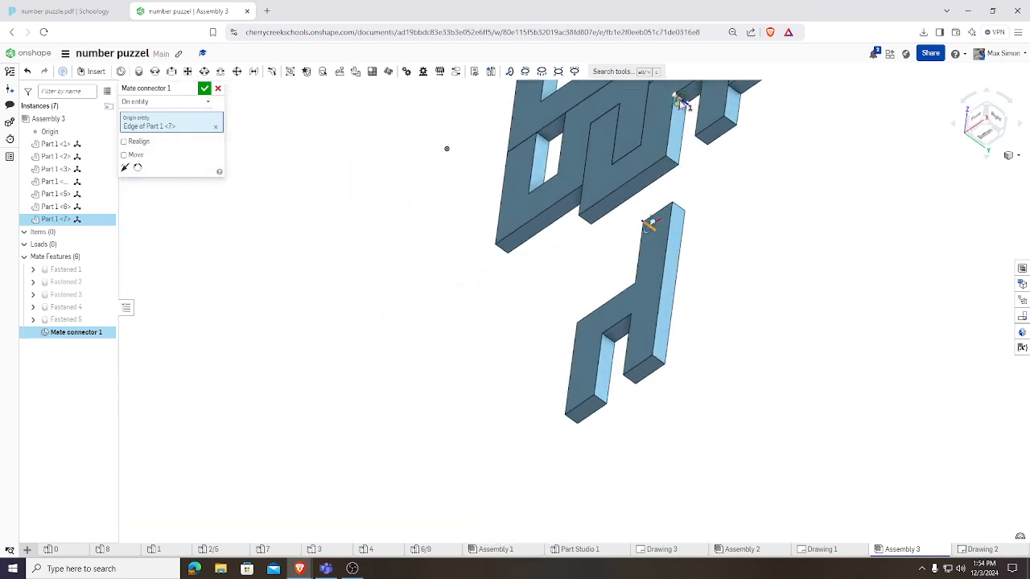
pyautogui.click(680, 103)
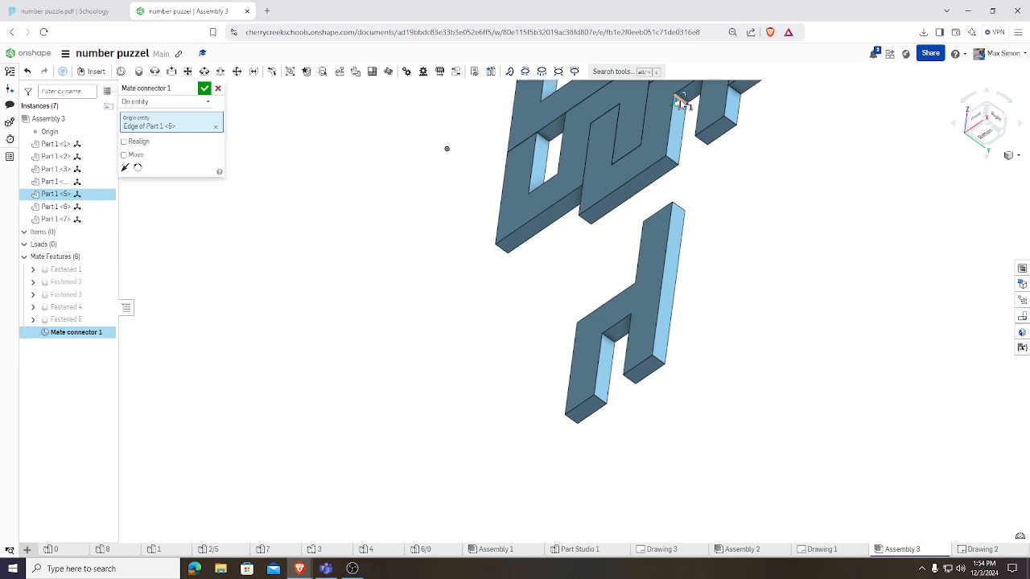
pyautogui.click(215, 127)
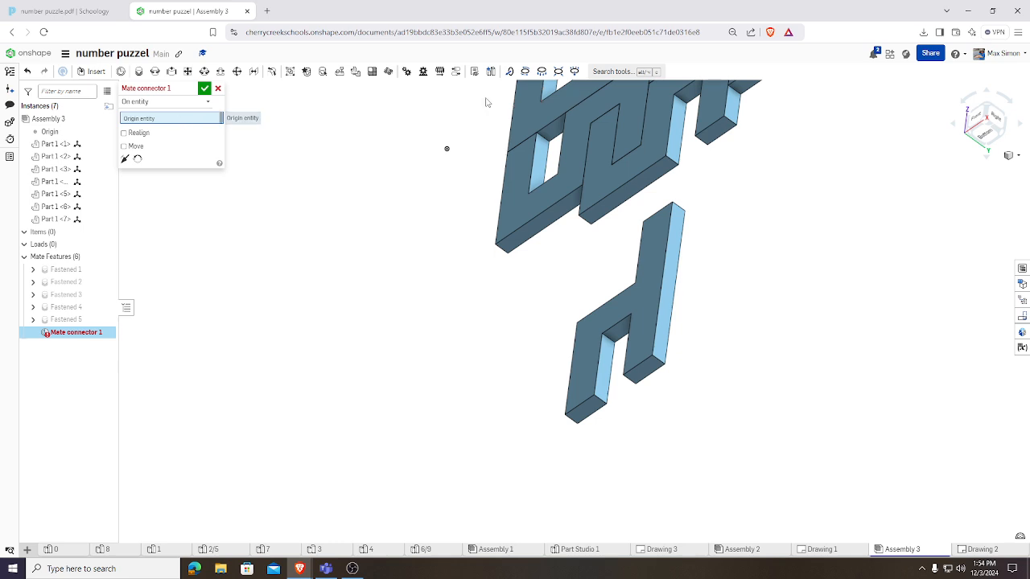
pyautogui.click(680, 101)
pyautogui.moveTo(680, 101); pyautogui.dragTo(748, 221, button='right')
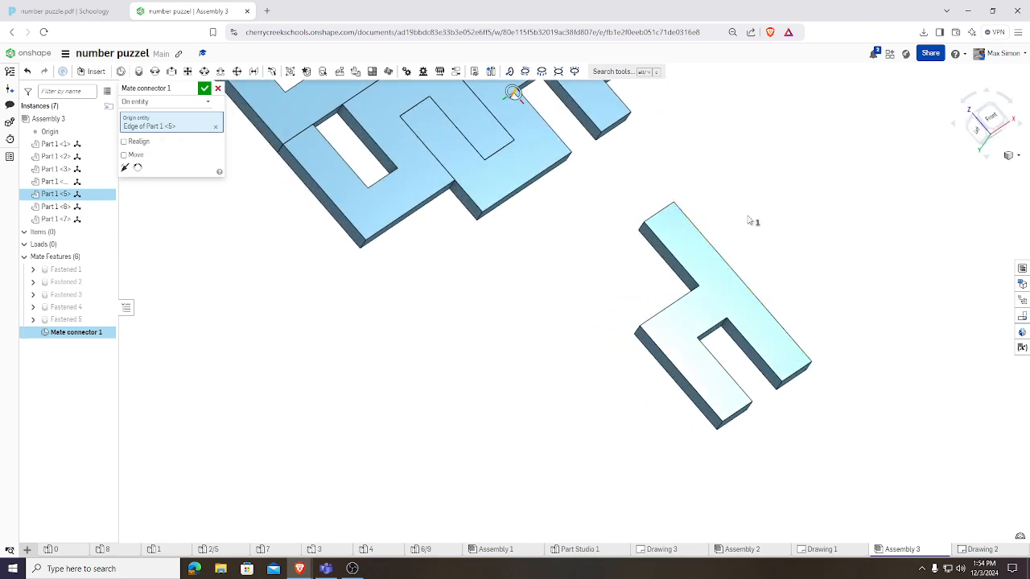
pyautogui.click(643, 229)
pyautogui.click(218, 89)
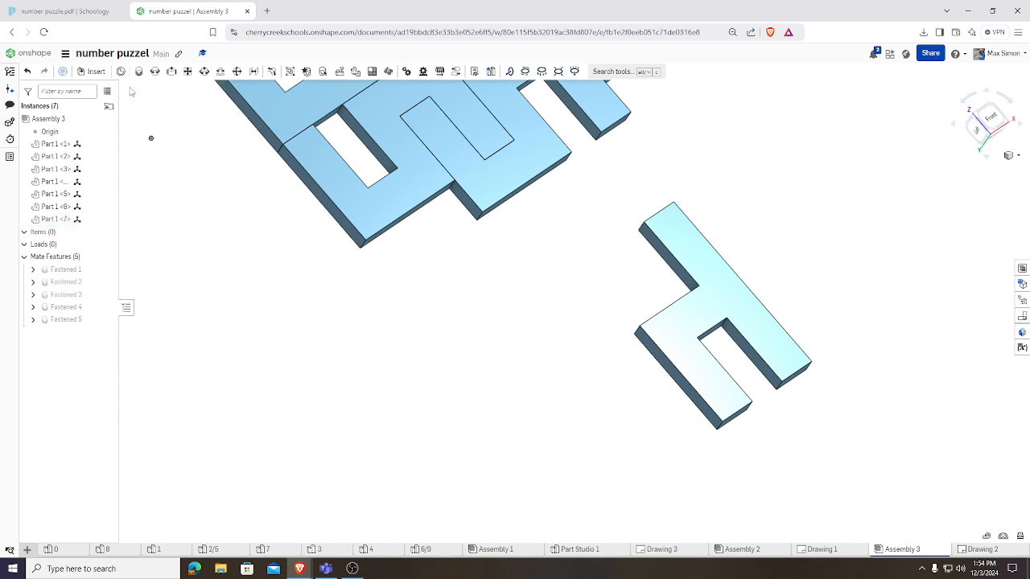
# Move the 4 piece closer to the open slot of the second 2/5 piece
pyautogui.moveTo(566, 231); pyautogui.dragTo(641, 234, button='right')
pyautogui.moveTo(642, 234); pyautogui.dragTo(655, 208)
pyautogui.moveTo(551, 263); pyautogui.dragTo(559, 241, button='right')
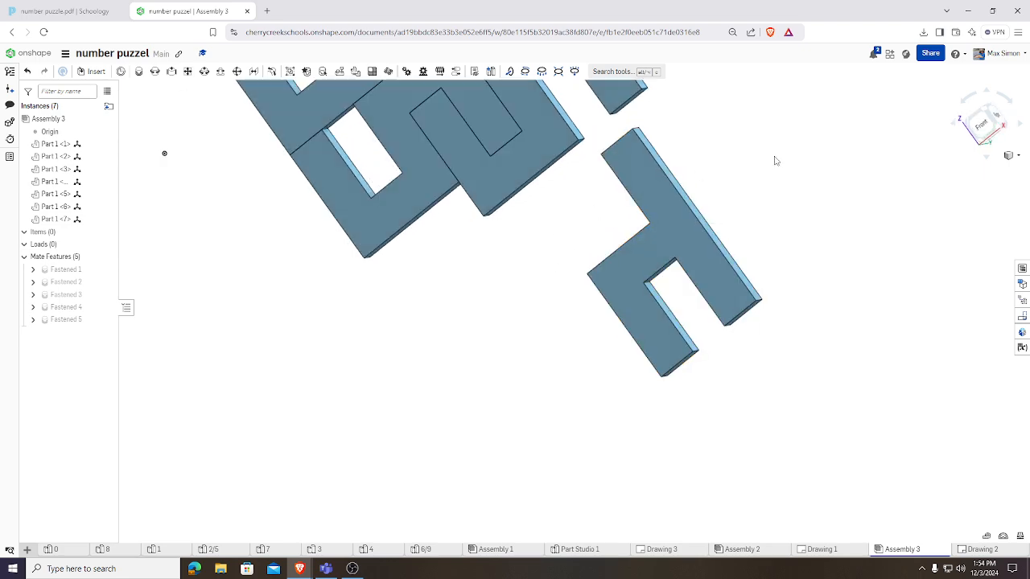
pyautogui.moveTo(775, 161); pyautogui.dragTo(757, 298, button='middle')
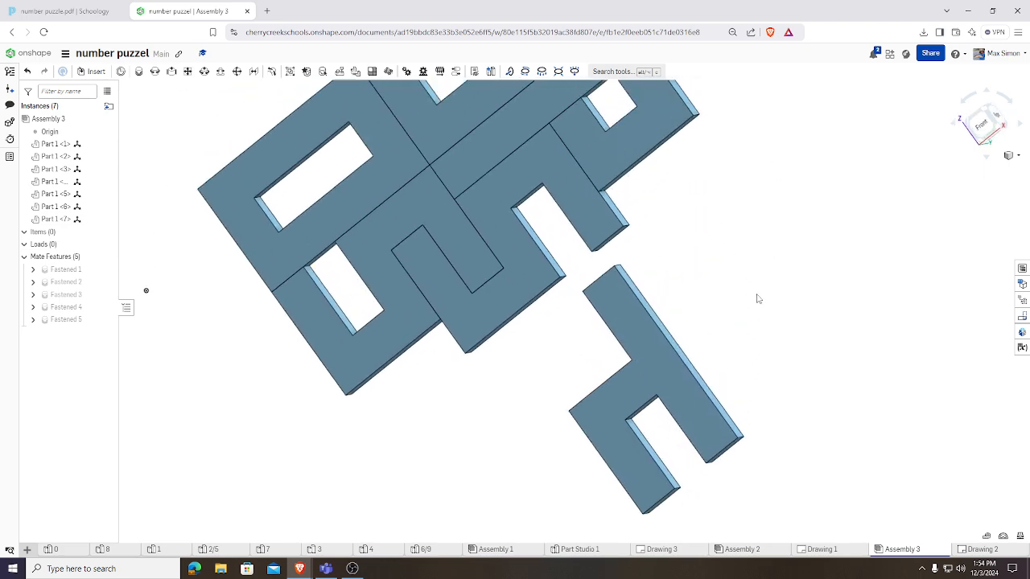
# Fasten the upper left edge of the 4 piece's long arm to the upper left inner edge of the second 2/5 piece's open slot
pyautogui.click(139, 72)
pyautogui.moveTo(706, 201); pyautogui.dragTo(689, 195, button='right')
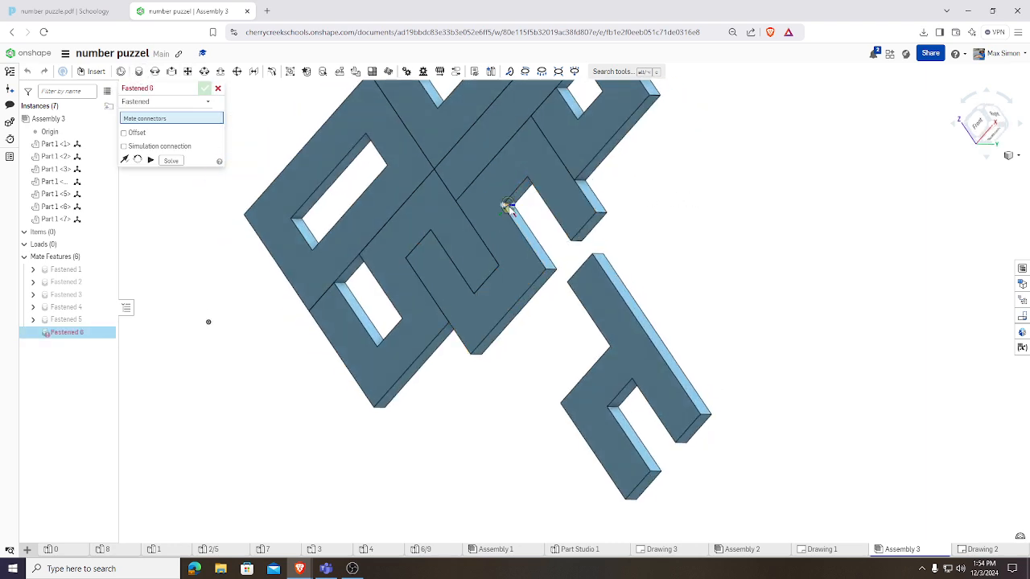
pyautogui.click(508, 207)
pyautogui.moveTo(680, 260); pyautogui.dragTo(754, 237, button='right')
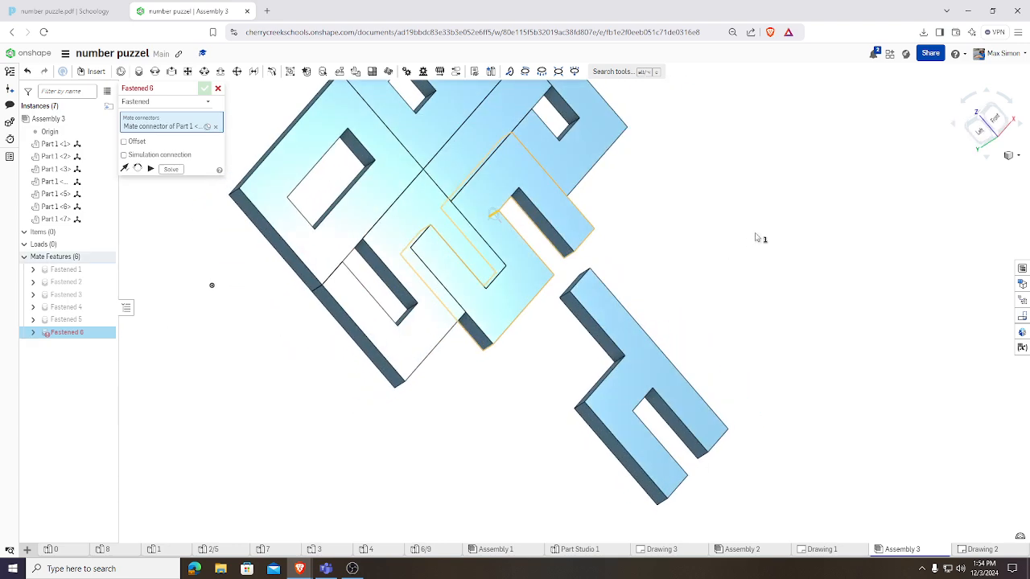
pyautogui.click(565, 294)
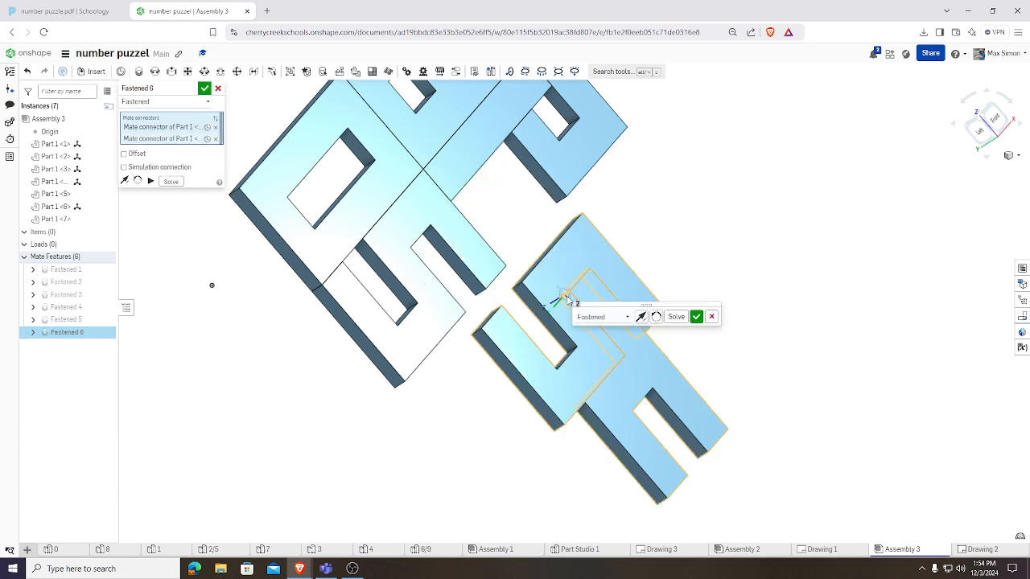
pyautogui.click(696, 317)
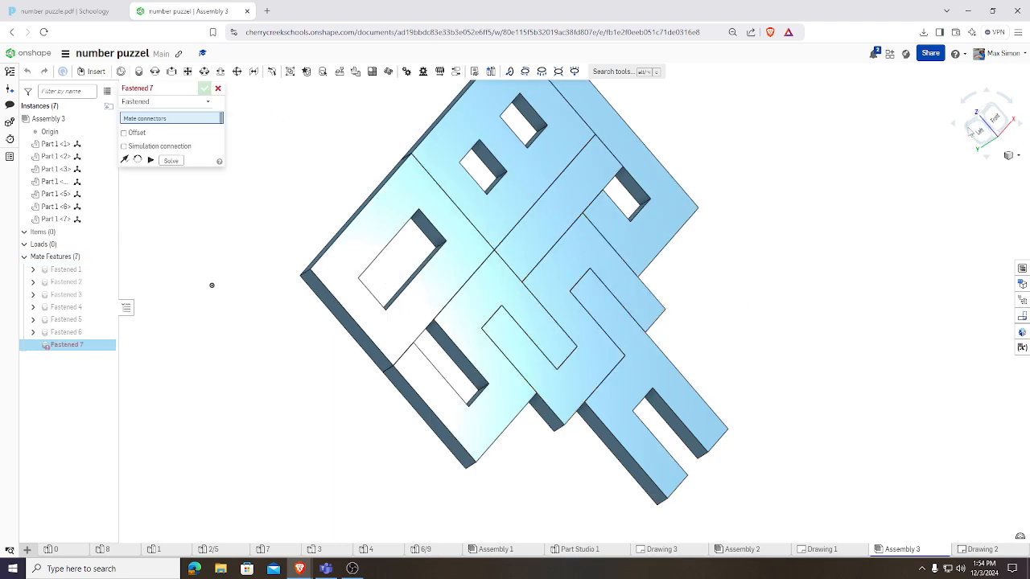
# Check the front view against the layout in the number puzzle PDF and insert one 3 piece below the assembly
pyautogui.click(996, 121)
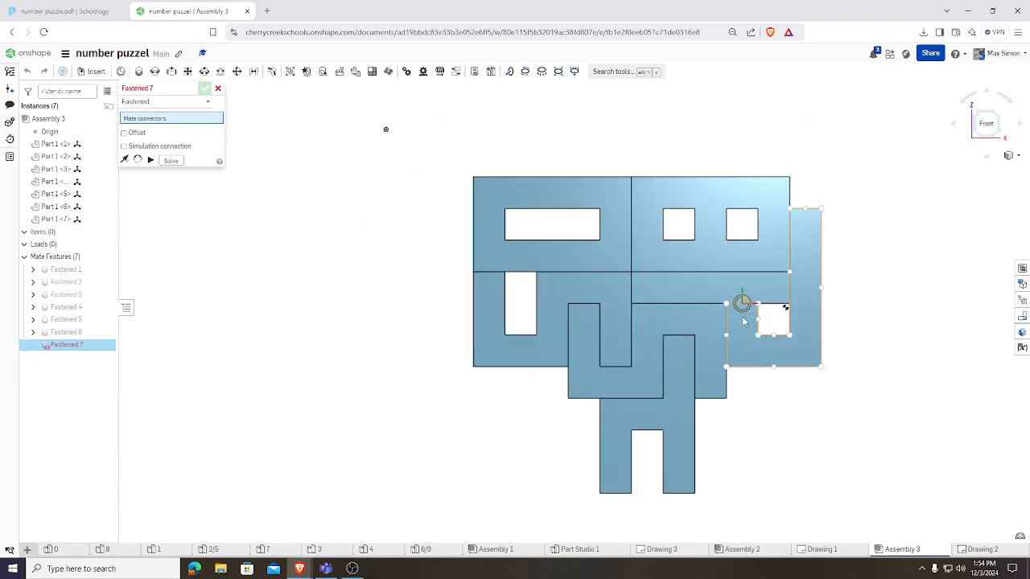
pyautogui.moveTo(747, 372); pyautogui.dragTo(672, 321, button='middle')
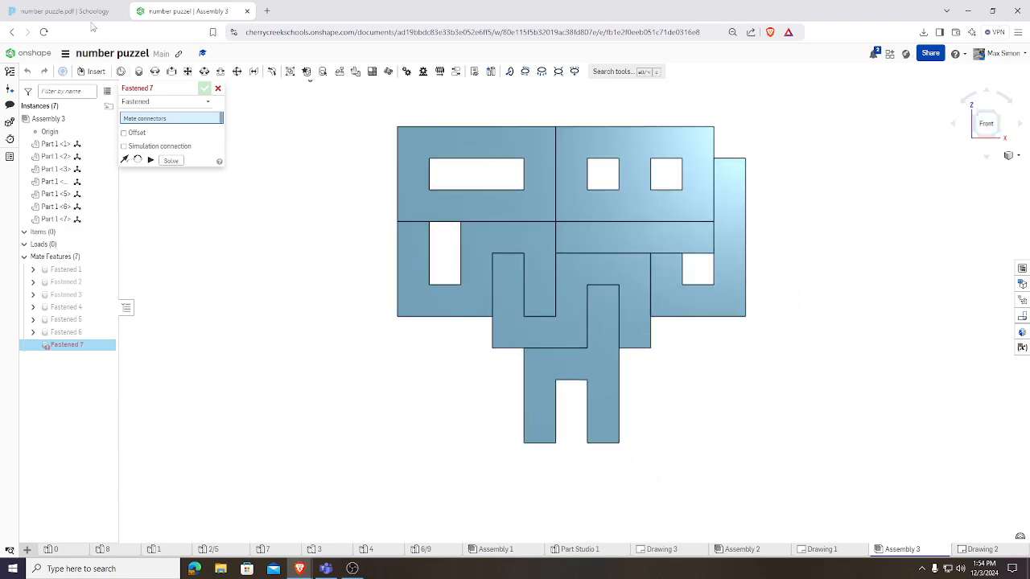
pyautogui.click(62, 11)
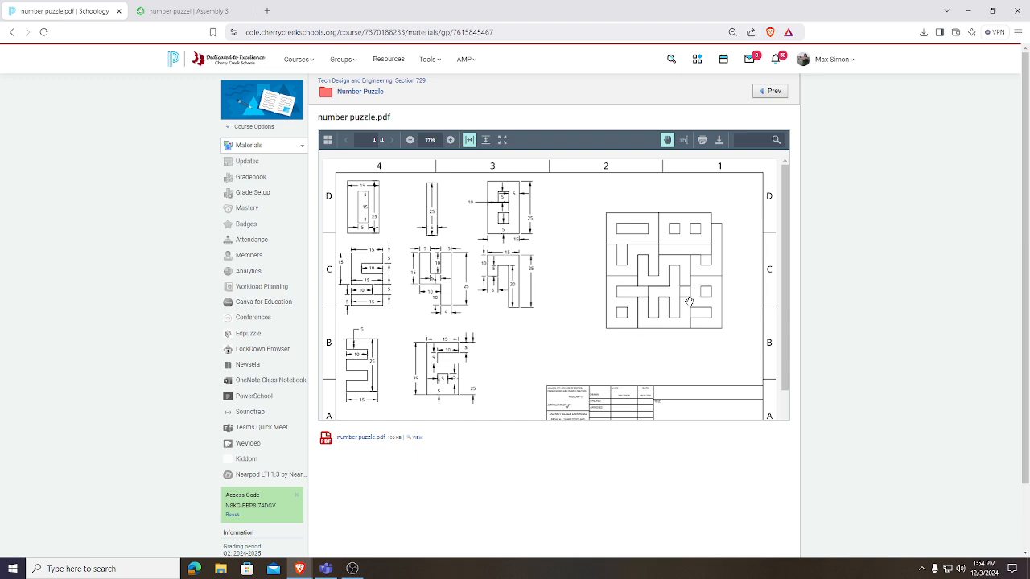
pyautogui.click(164, 10)
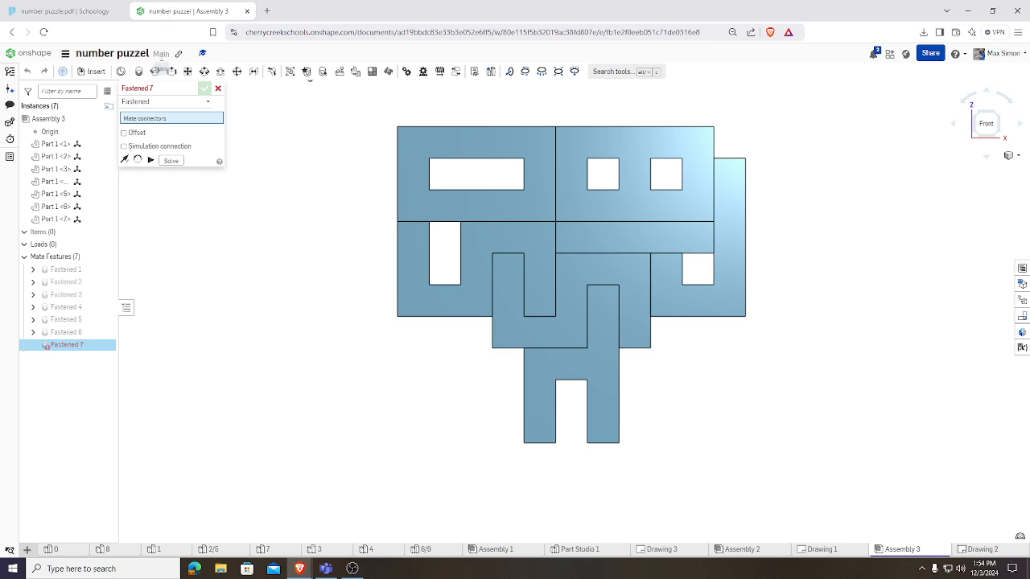
pyautogui.click(87, 71)
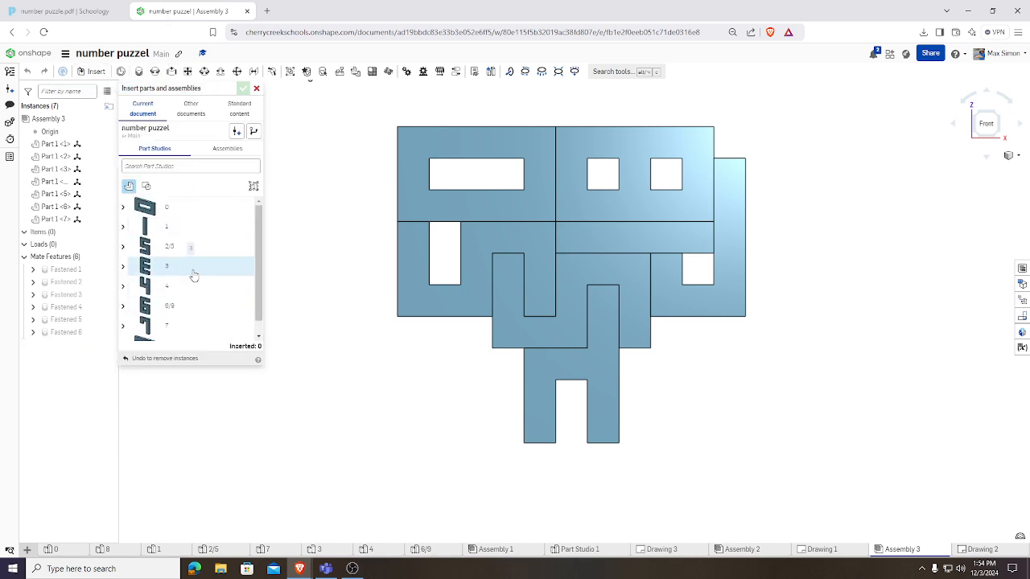
pyautogui.click(192, 278)
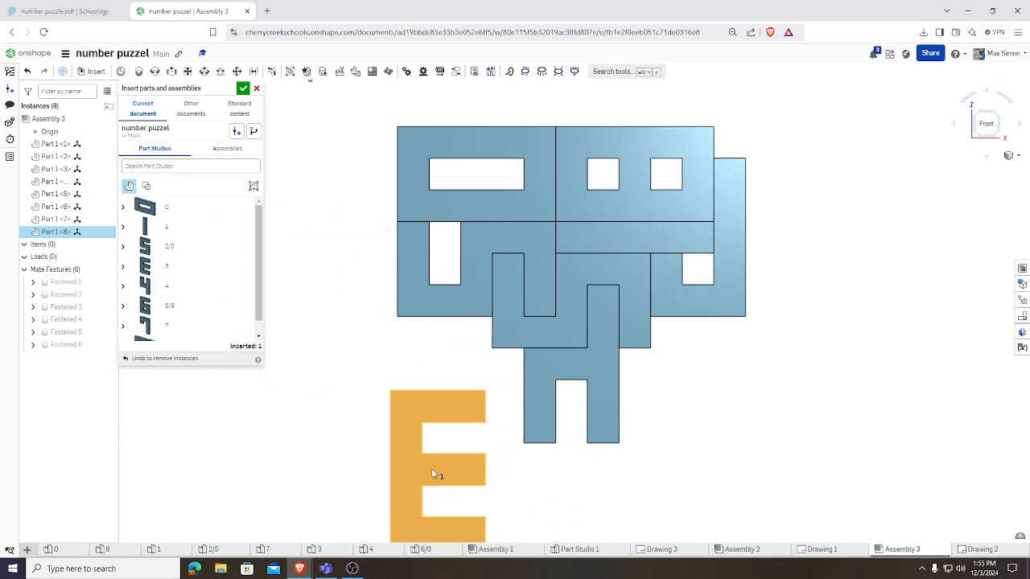
pyautogui.click(431, 473)
pyautogui.click(243, 88)
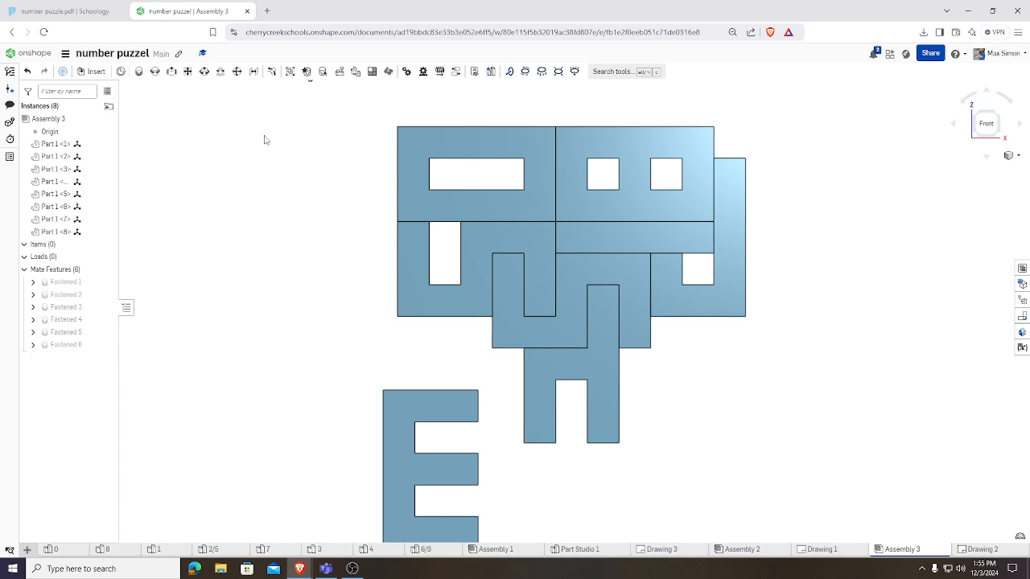
# Rotate the 3 piece 90 degrees in the front plane so its arms point upward, and move it directly beneath the 4 piece's legs
pyautogui.click(416, 454)
pyautogui.moveTo(375, 399); pyautogui.dragTo(312, 452)
pyautogui.click(354, 335)
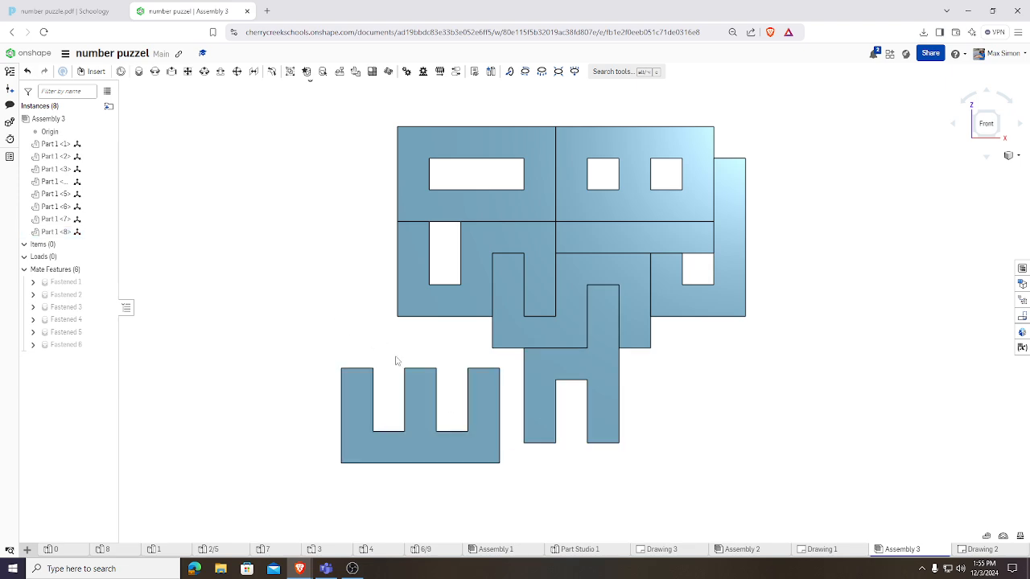
pyautogui.moveTo(497, 460); pyautogui.dragTo(620, 542)
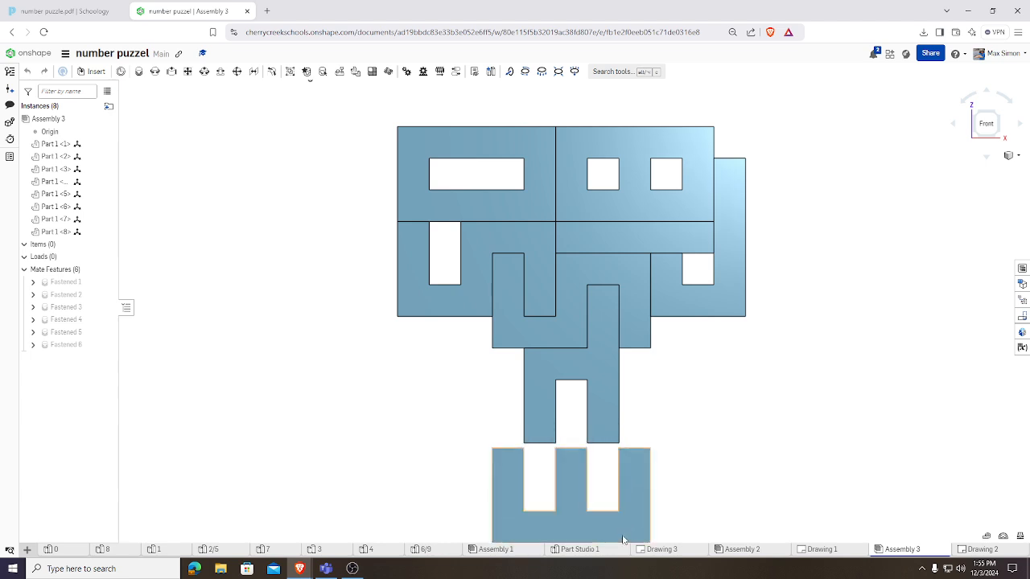
# Fasten the inner bottom corner edge of the 3 piece's left slot to the bottom edge of the 4 piece's left leg
pyautogui.moveTo(668, 478); pyautogui.dragTo(664, 503, button='right')
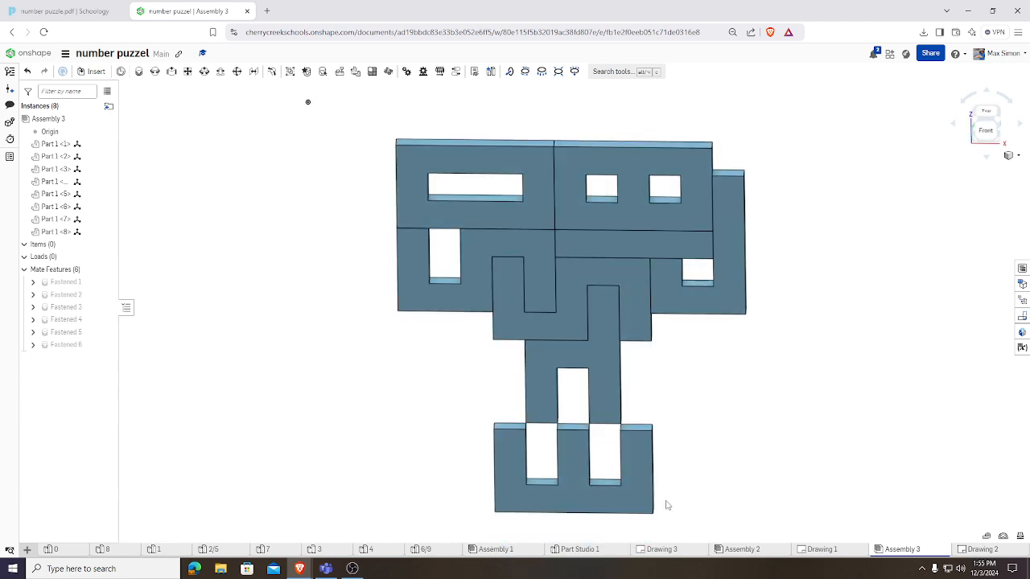
pyautogui.click(154, 71)
pyautogui.moveTo(395, 308); pyautogui.dragTo(529, 417, button='right')
pyautogui.scroll(3, 573, 460)
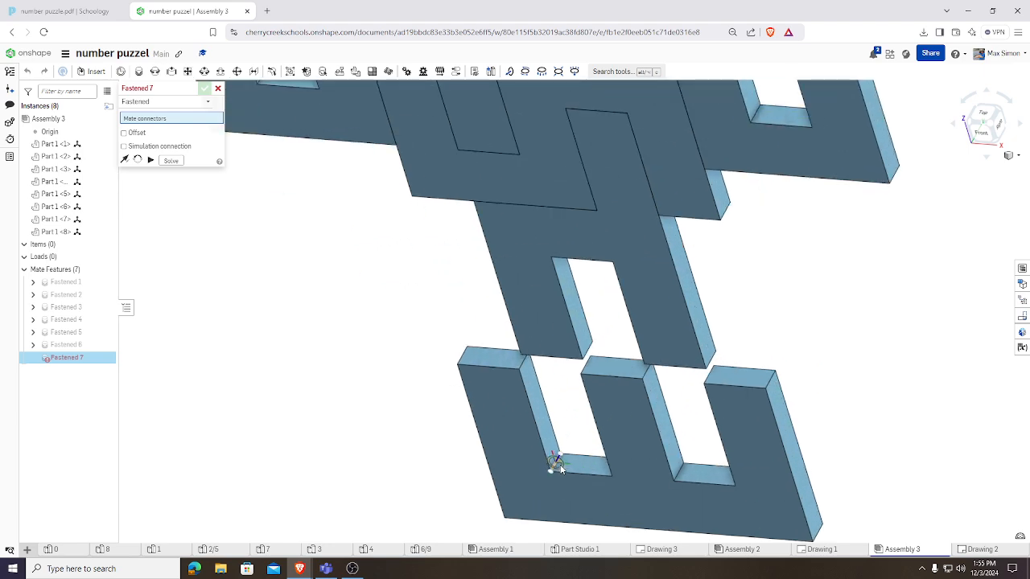
pyautogui.click(558, 464)
pyautogui.moveTo(602, 421); pyautogui.dragTo(650, 354, button='right')
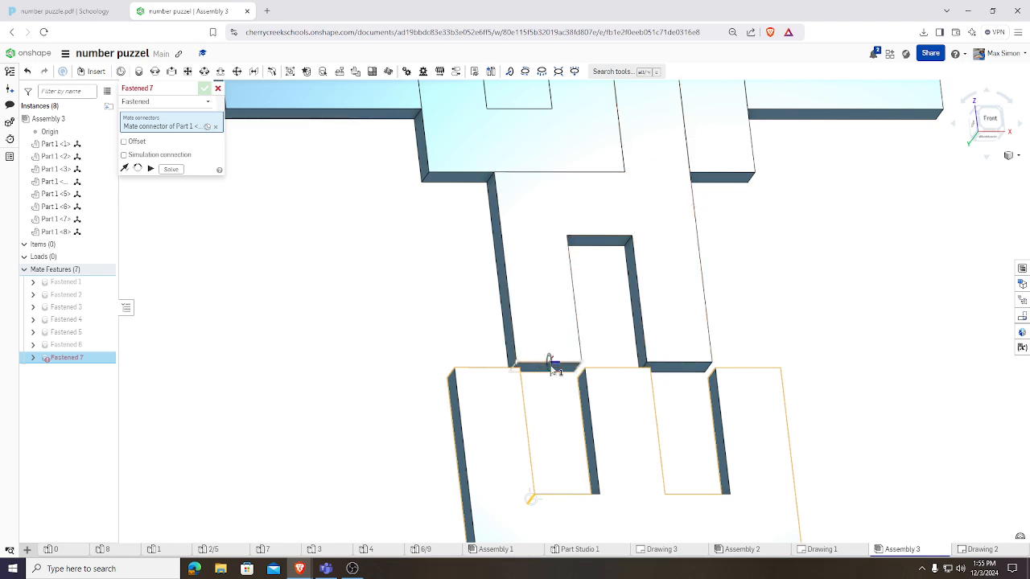
pyautogui.moveTo(568, 362); pyautogui.dragTo(589, 374, button='right')
pyautogui.click(524, 373)
pyautogui.click(649, 390)
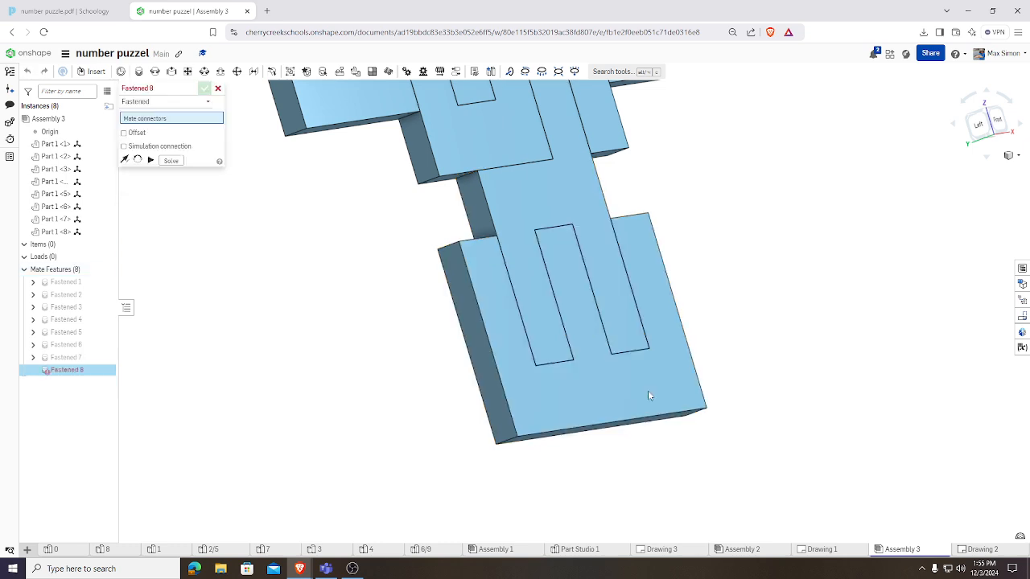
pyautogui.moveTo(822, 325); pyautogui.dragTo(780, 340, button='right')
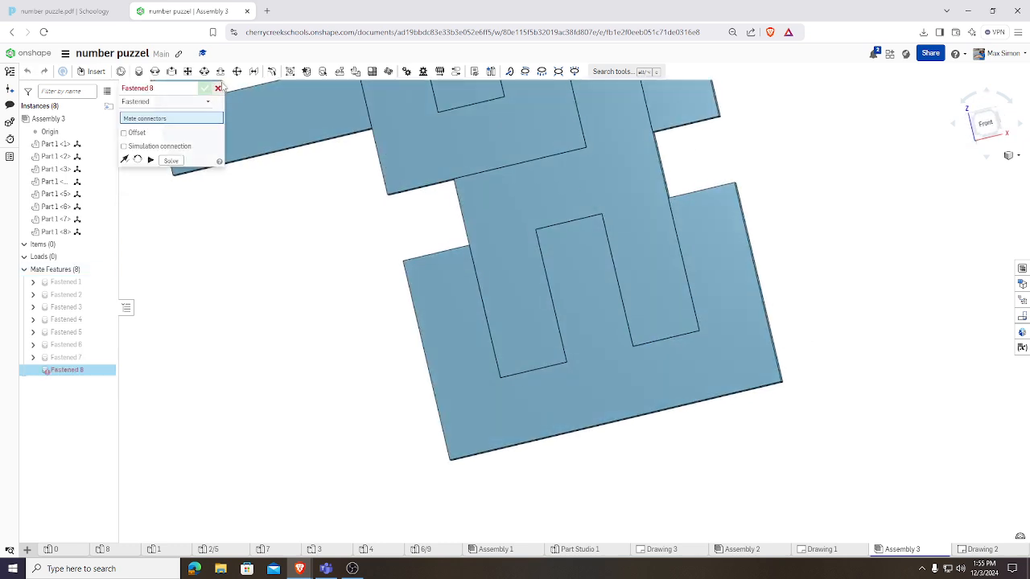
pyautogui.click(984, 125)
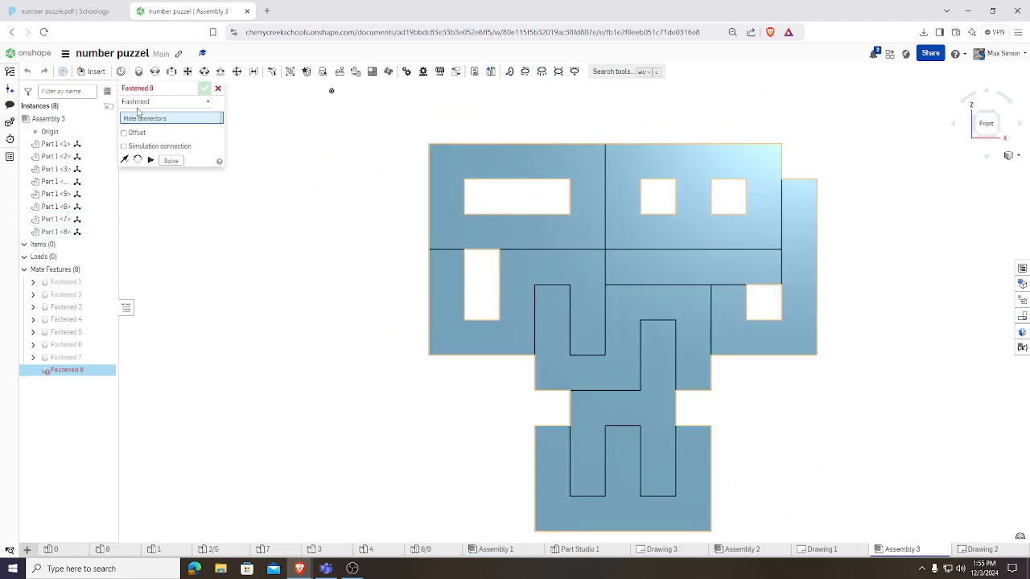
# Insert two 6/9 pieces below the assembly, one on each side of the 3 piece
pyautogui.click(91, 71)
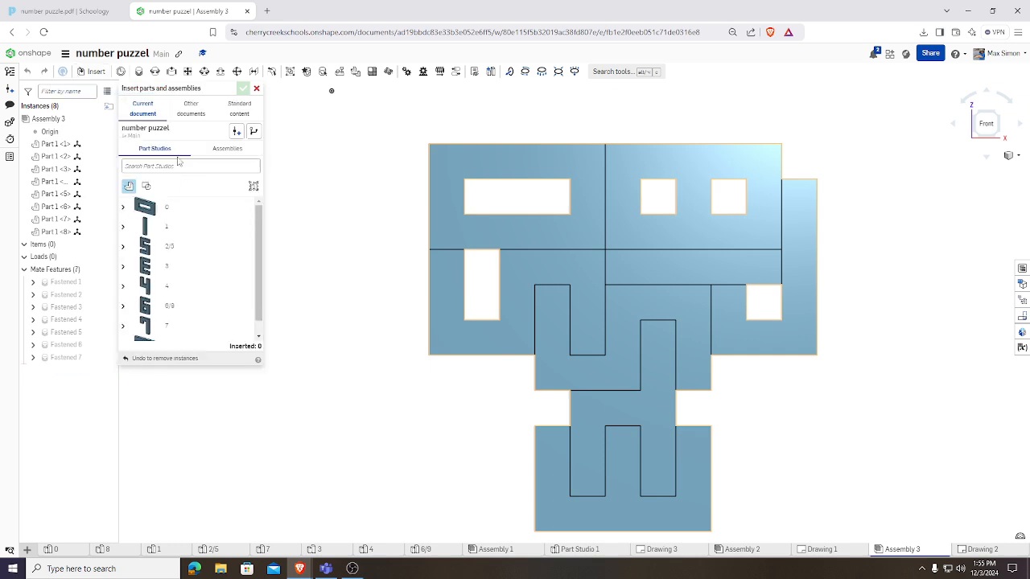
pyautogui.click(146, 305)
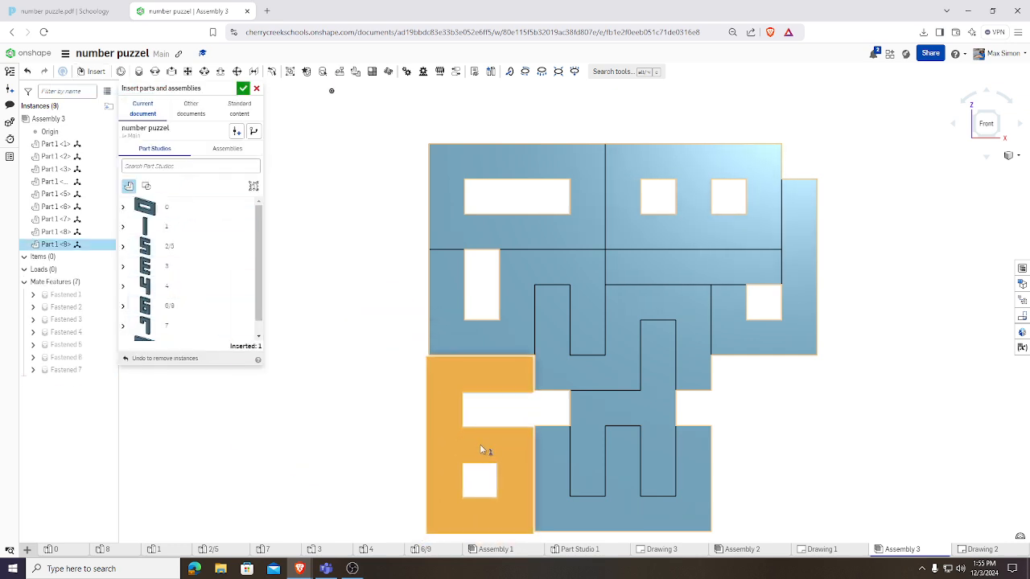
pyautogui.click(478, 453)
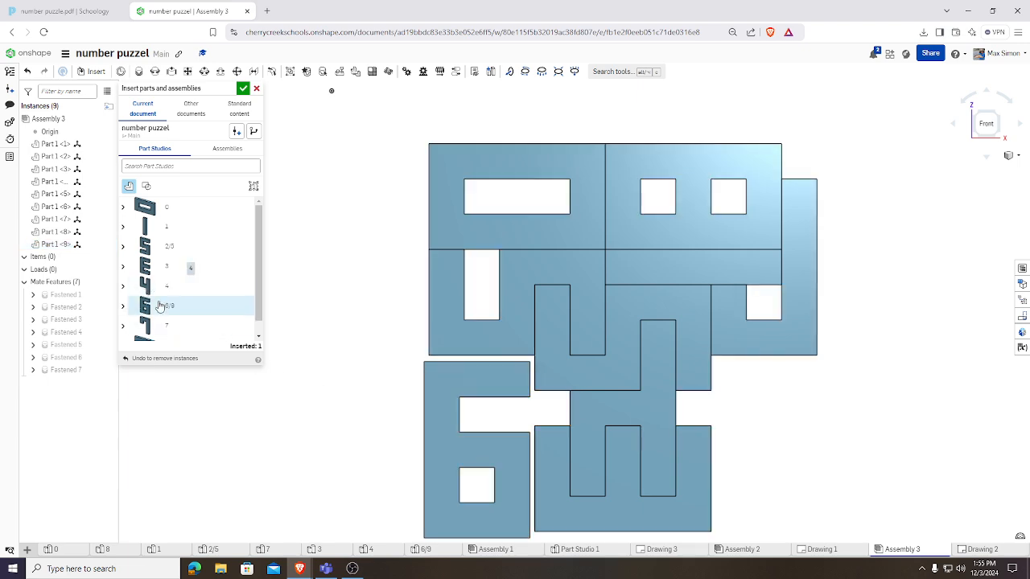
pyautogui.click(202, 312)
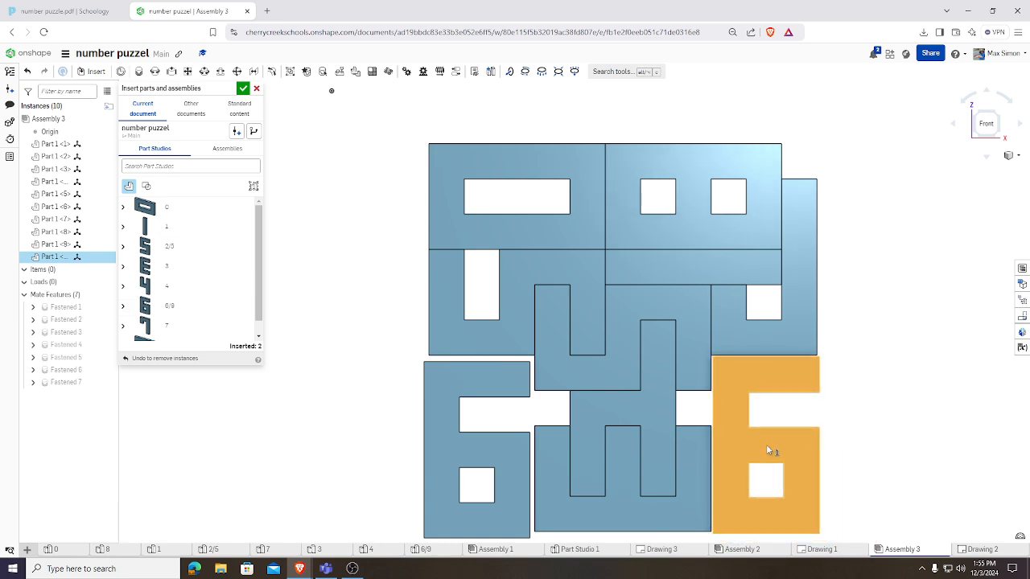
pyautogui.click(769, 451)
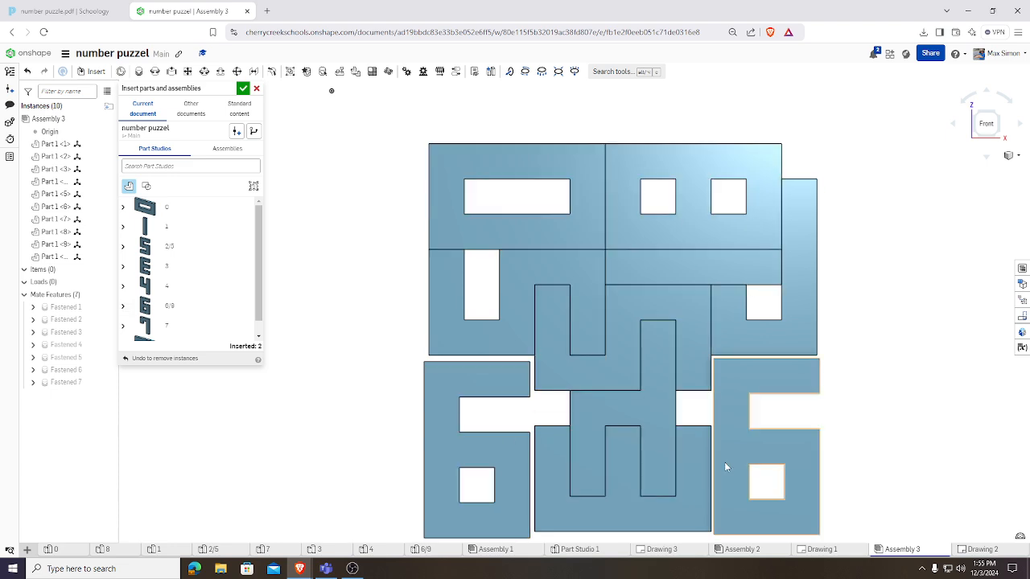
pyautogui.click(243, 90)
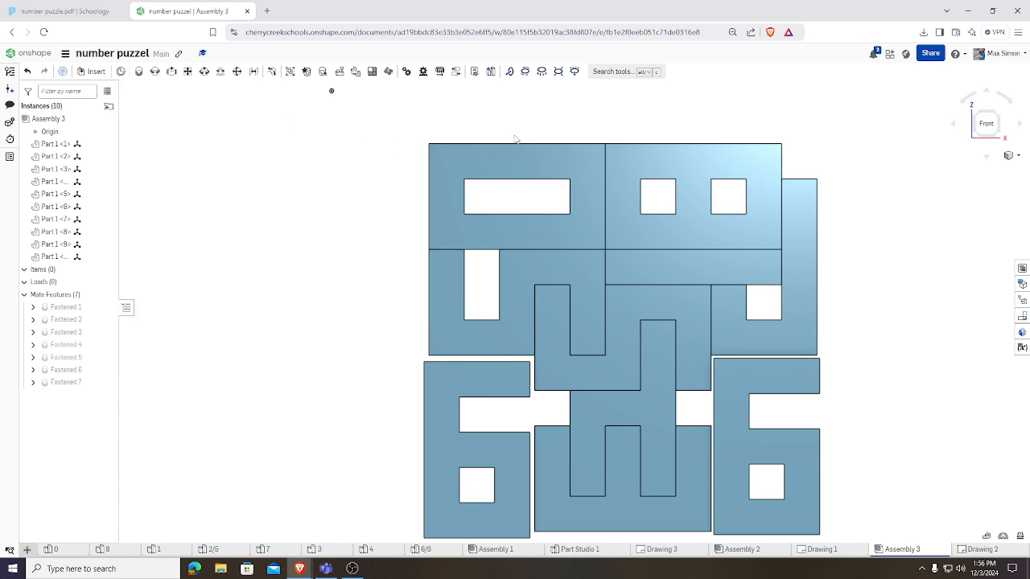
# Fasten the upper right edge of the left 6/9 piece to the lower right corner edge of the 2/5 piece above it
pyautogui.moveTo(274, 287); pyautogui.dragTo(297, 288, button='right')
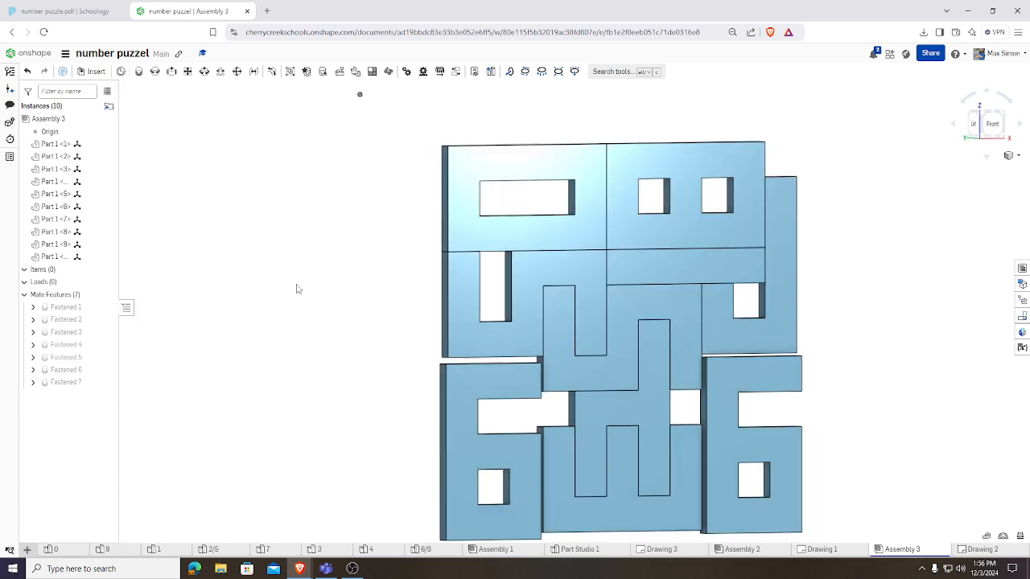
pyautogui.click(123, 72)
pyautogui.moveTo(574, 356); pyautogui.dragTo(531, 367, button='right')
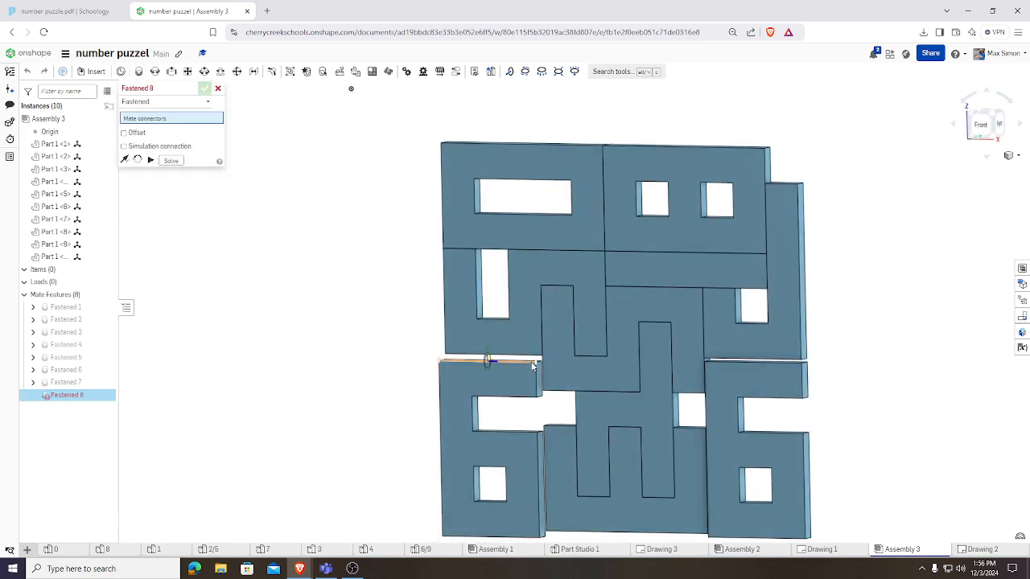
pyautogui.scroll(5, 539, 366)
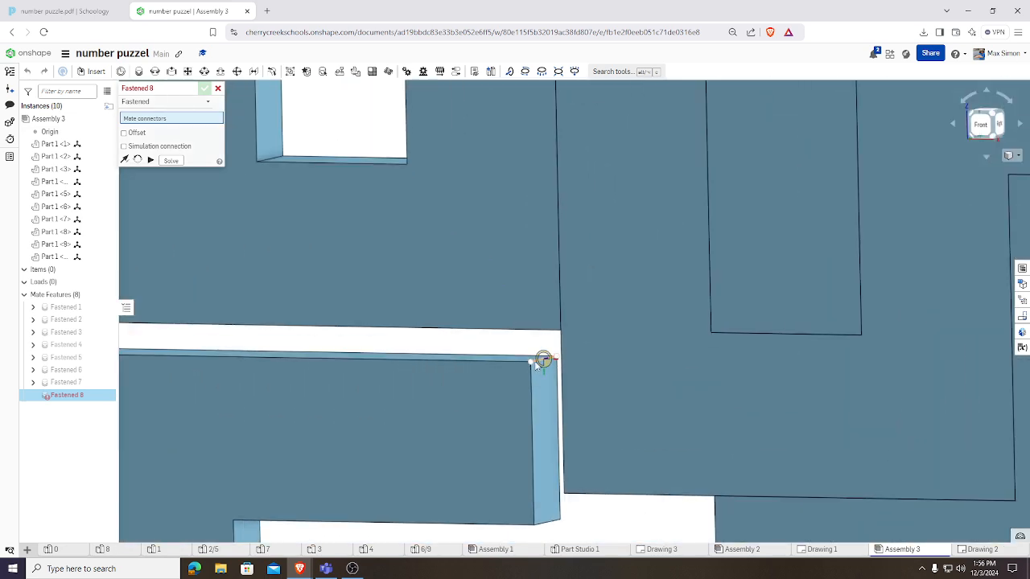
pyautogui.click(539, 361)
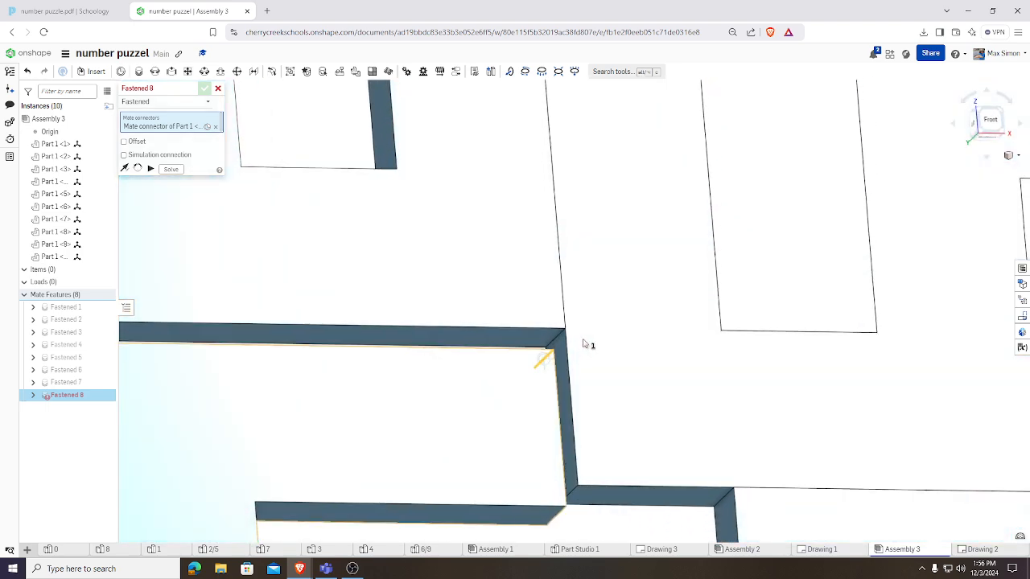
pyautogui.moveTo(583, 344); pyautogui.dragTo(563, 342, button='right')
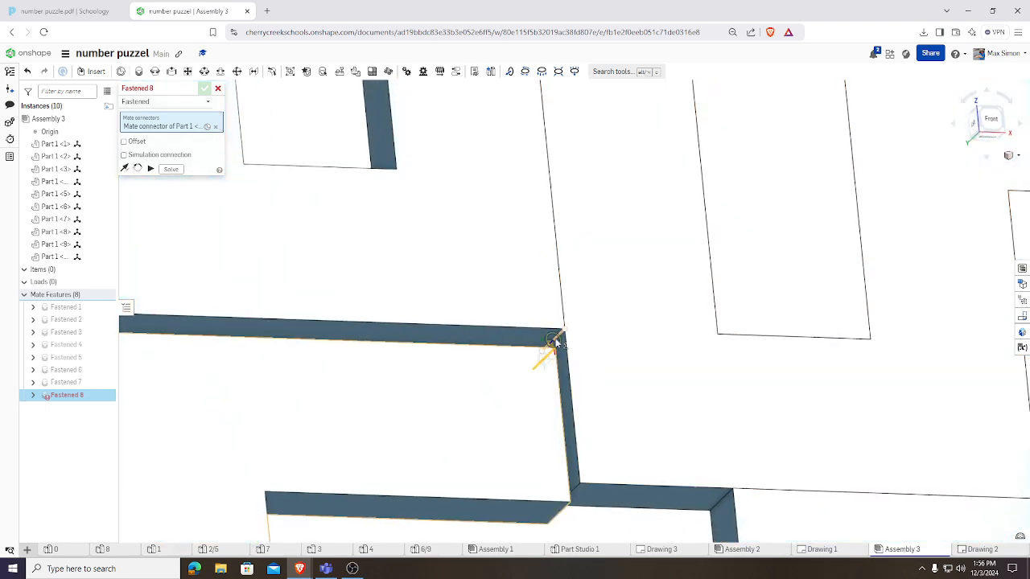
pyautogui.click(555, 344)
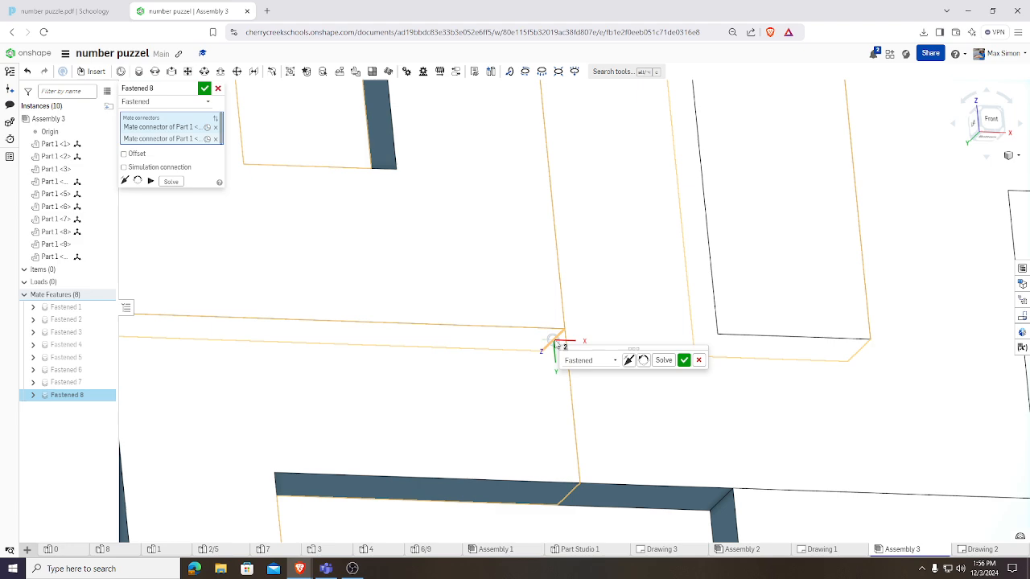
pyautogui.click(683, 360)
pyautogui.scroll(-5, 763, 384)
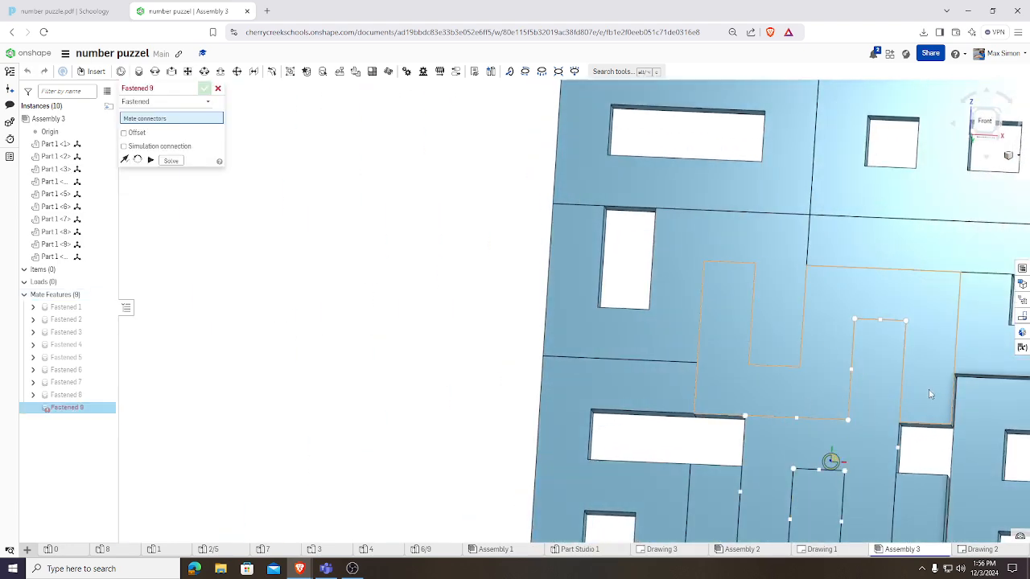
pyautogui.moveTo(929, 395); pyautogui.dragTo(584, 339, button='middle')
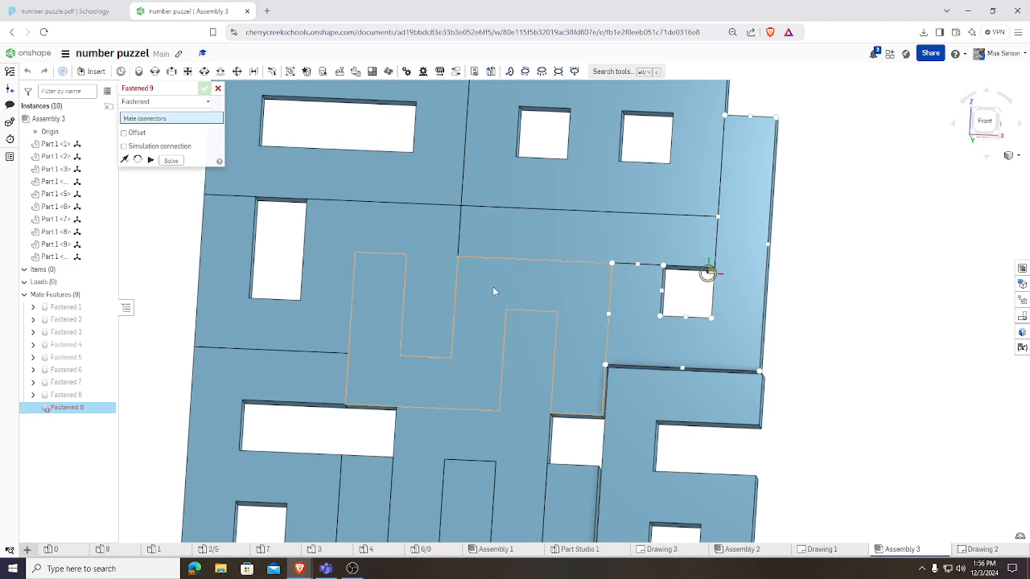
pyautogui.click(217, 89)
# Fasten the upper left edge of the right 6/9 piece to the lower left corner edge of the piece above it
pyautogui.click(138, 71)
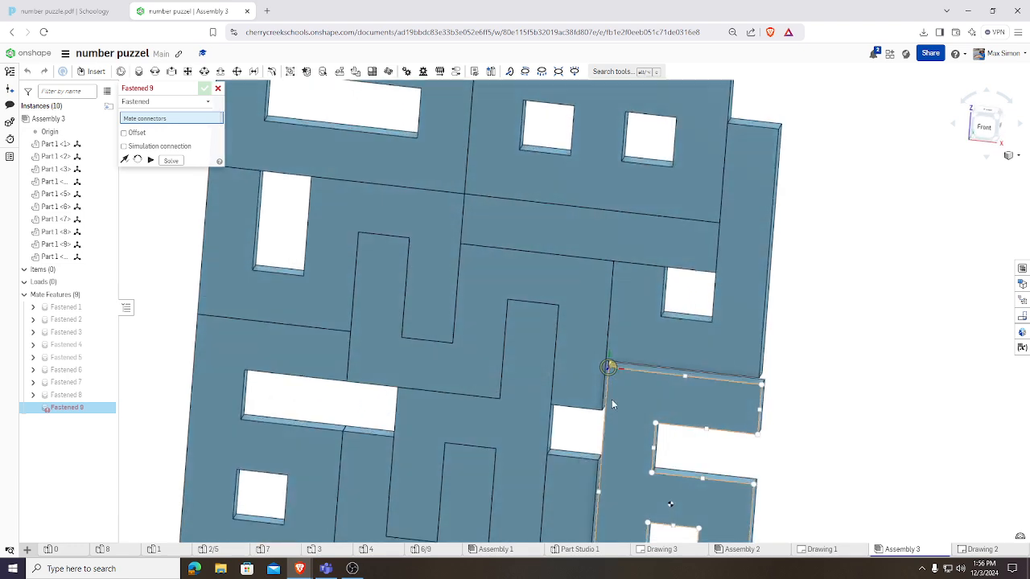
pyautogui.scroll(5, 611, 378)
pyautogui.scroll(2, 539, 348)
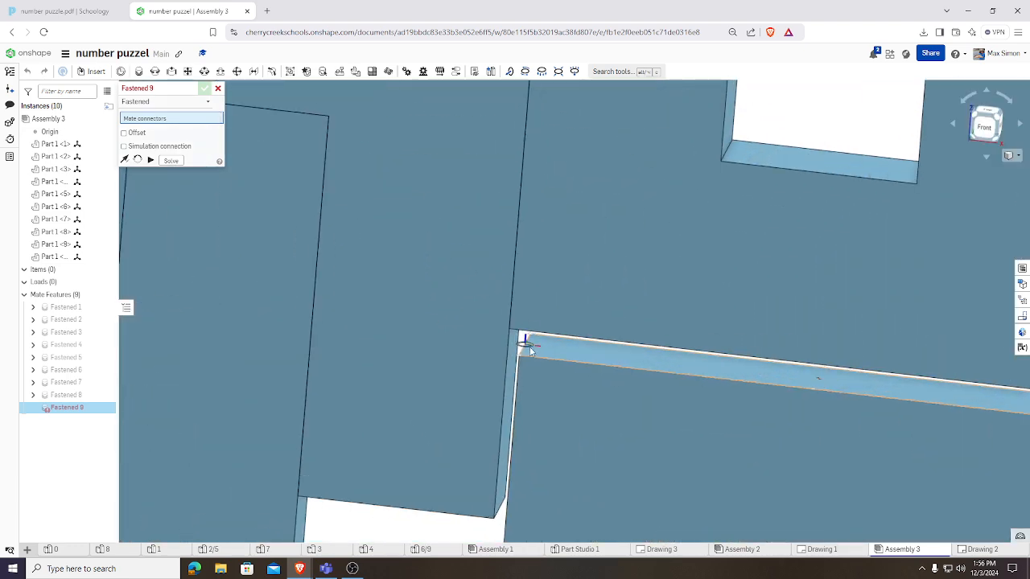
pyautogui.moveTo(521, 342); pyautogui.dragTo(533, 309, button='right')
pyautogui.click(523, 350)
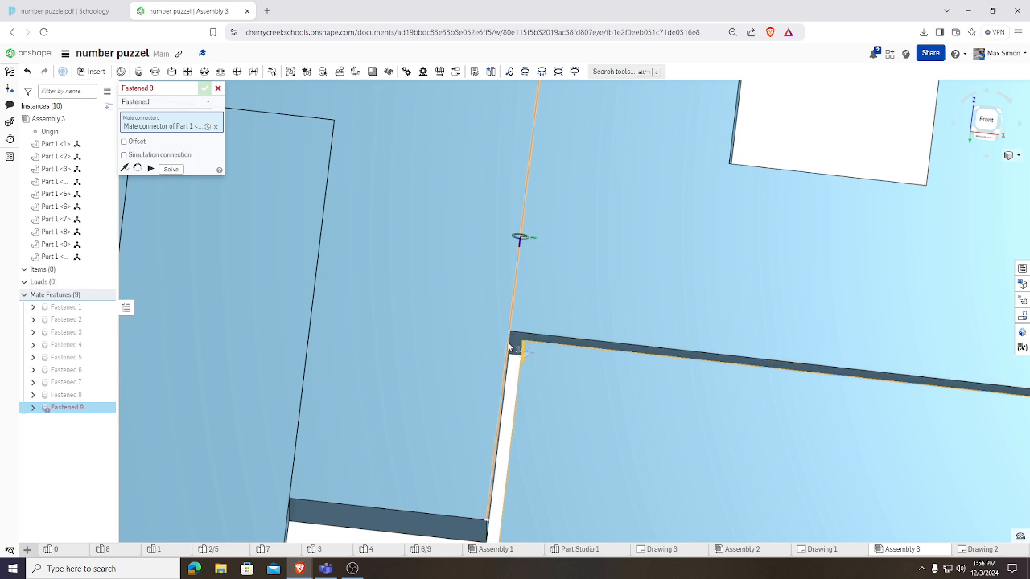
pyautogui.scroll(6, 512, 340)
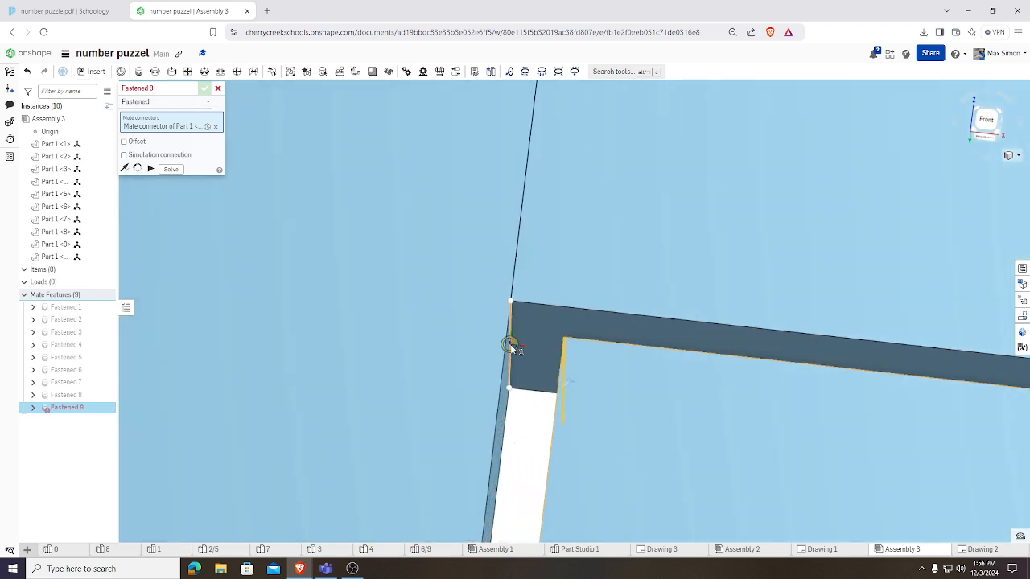
pyautogui.click(512, 346)
pyautogui.click(640, 366)
pyautogui.scroll(-8, 640, 365)
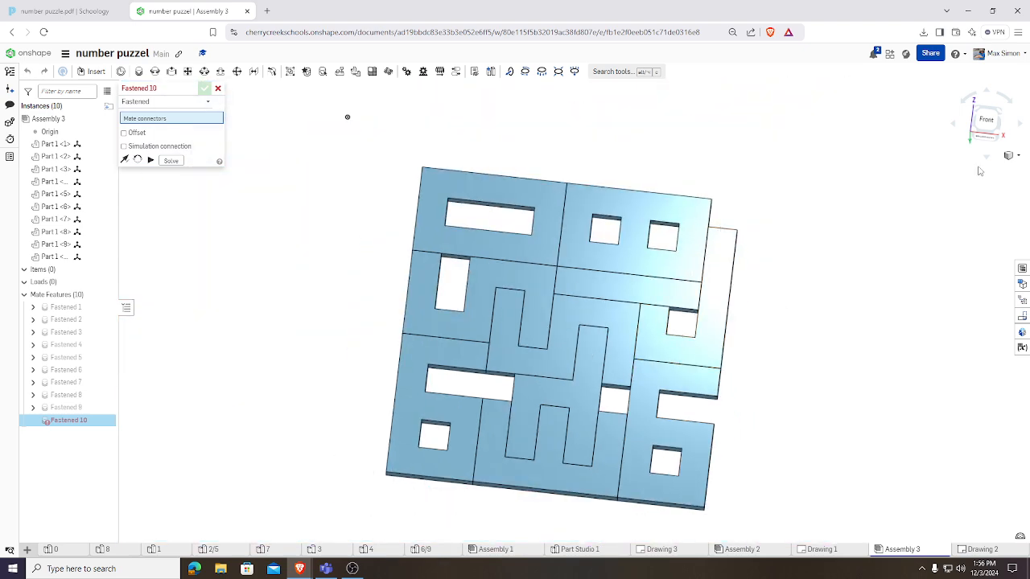
pyautogui.click(987, 123)
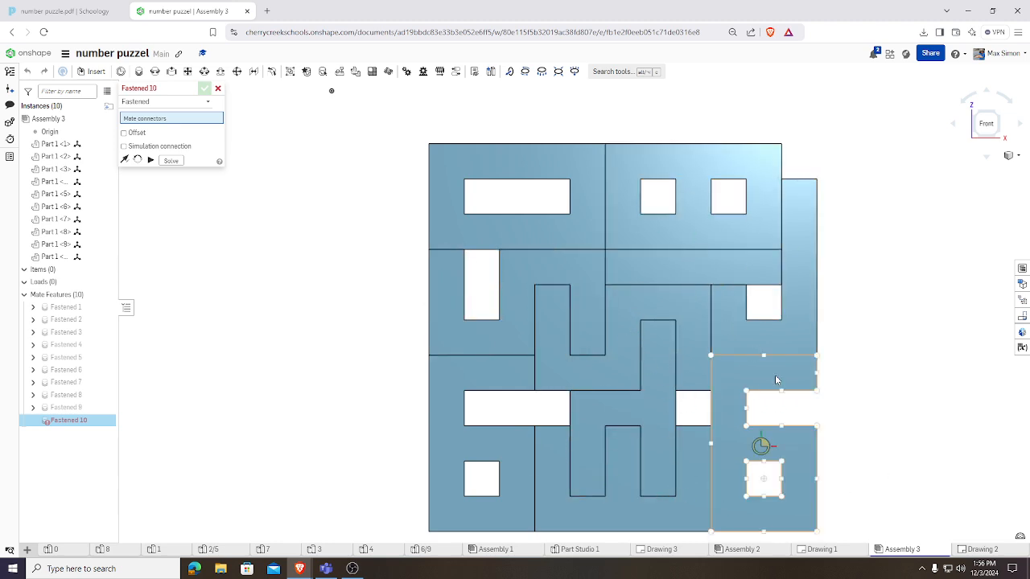
# Create a drawing from the ANSI_B_INCH.dwt template with no views, and dismiss the view insertion
pyautogui.click(27, 550)
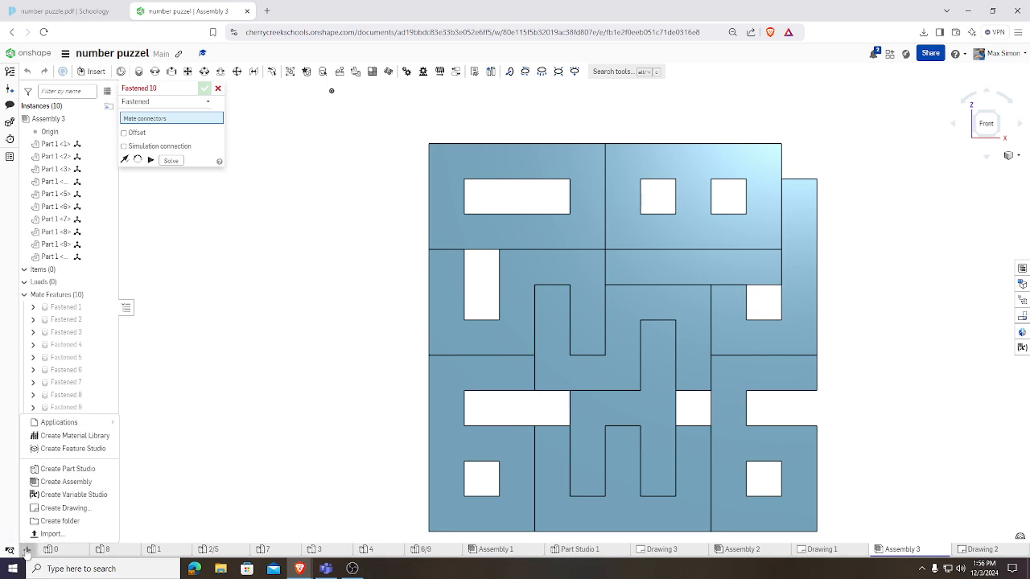
pyautogui.click(51, 509)
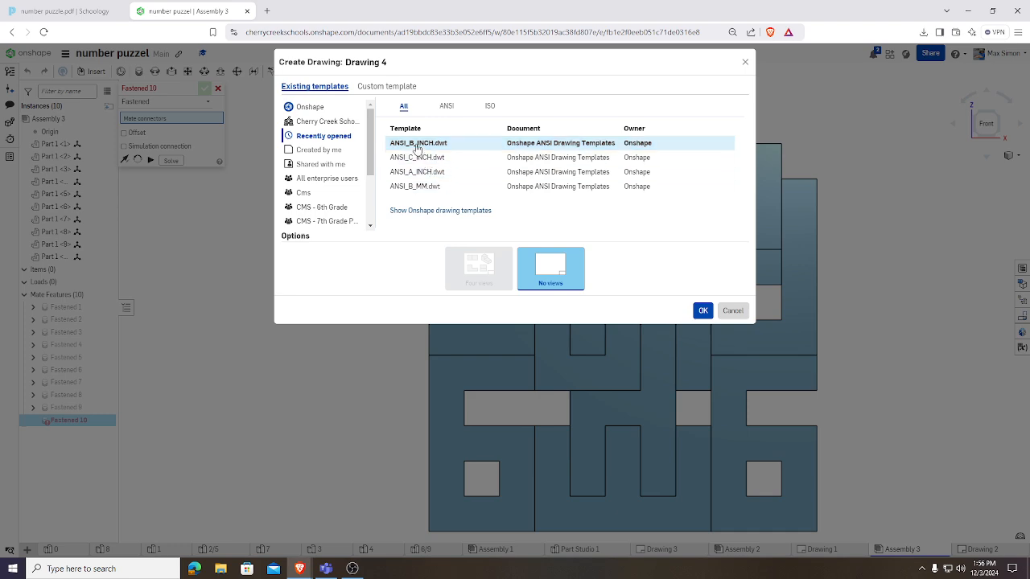
pyautogui.click(700, 313)
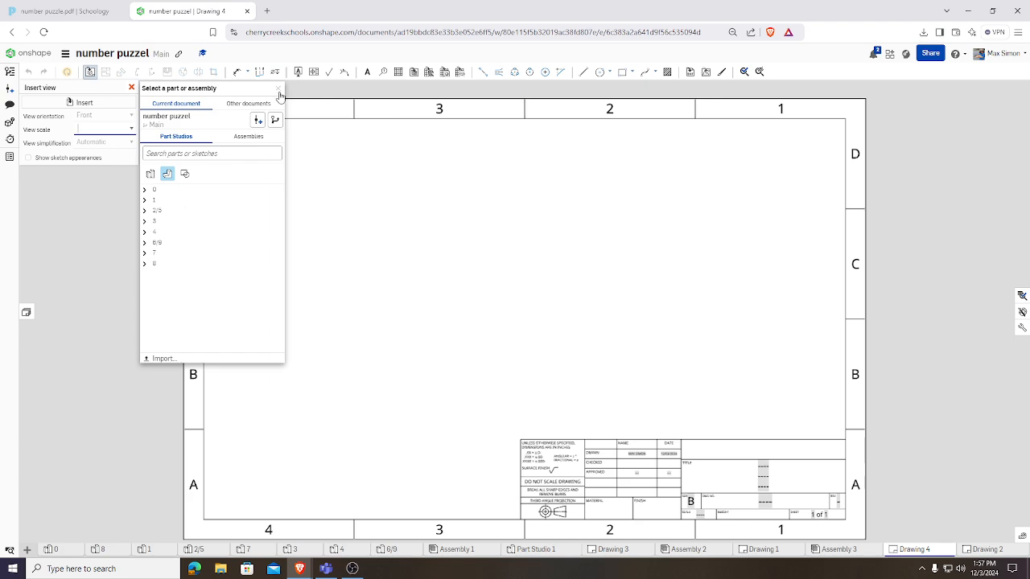
pyautogui.click(277, 88)
pyautogui.click(131, 89)
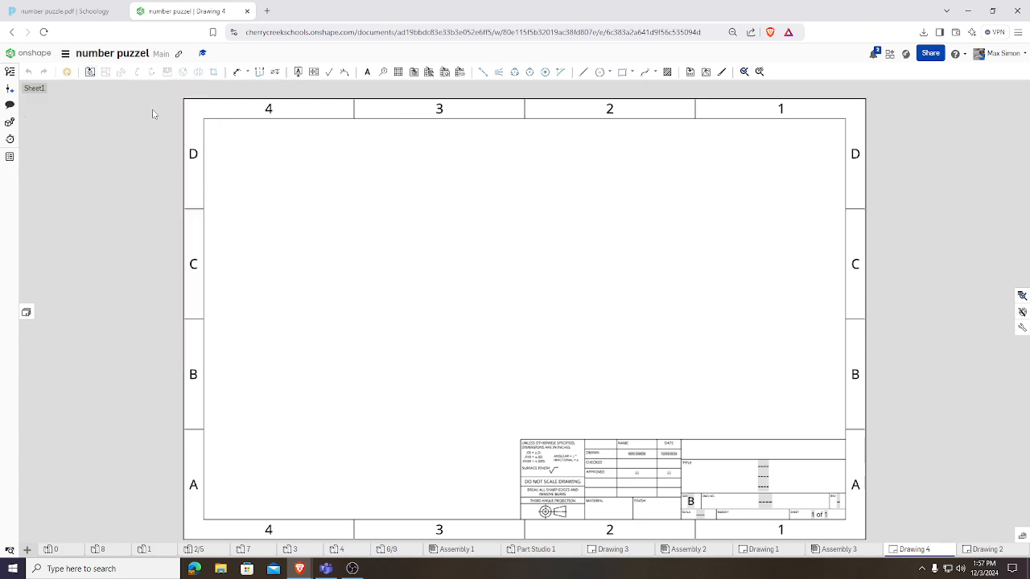
# Try deleting the border, zone labels and title block from the blank sheet, and undo the deletion
pyautogui.scroll(-3, 153, 113)
pyautogui.moveTo(156, 95)
pyautogui.mouseDown()
pyautogui.moveTo(635, 372)
pyautogui.moveTo(633, 392)
pyautogui.mouseUp()
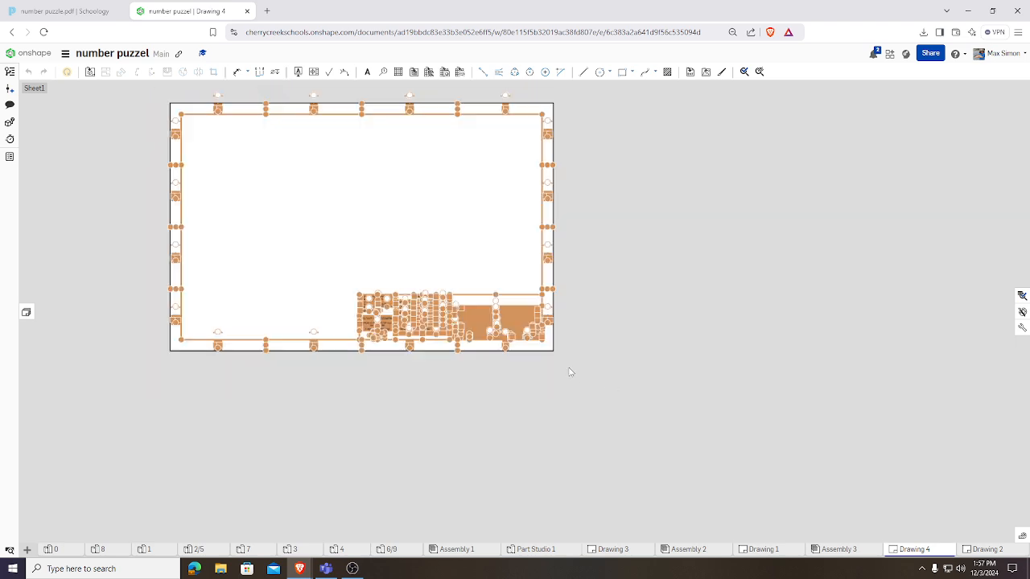
pyautogui.press('Delete')
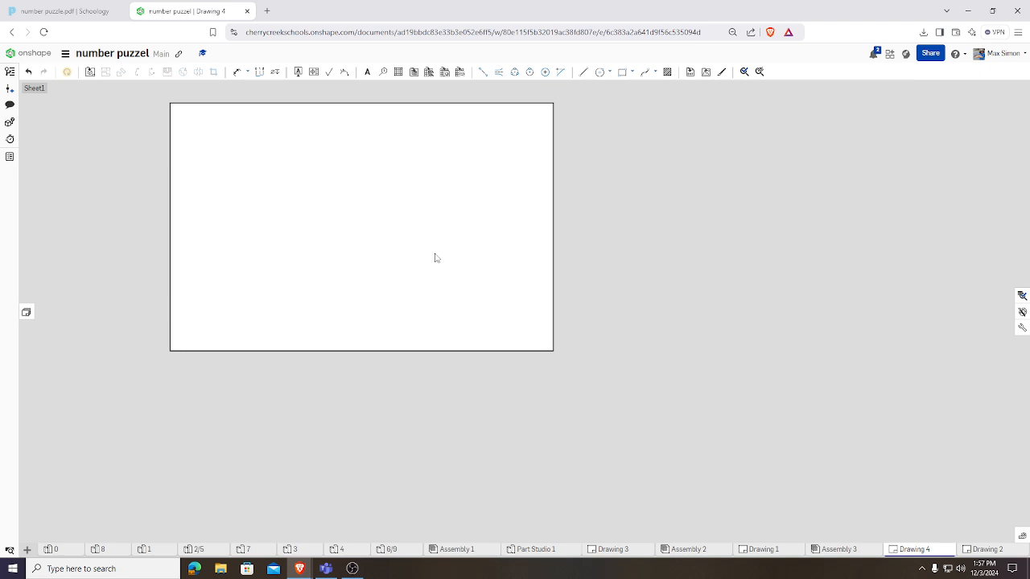
pyautogui.moveTo(387, 238)
pyautogui.mouseDown(button='middle')
pyautogui.moveTo(494, 265)
pyautogui.moveTo(577, 308)
pyautogui.mouseUp(button='middle')
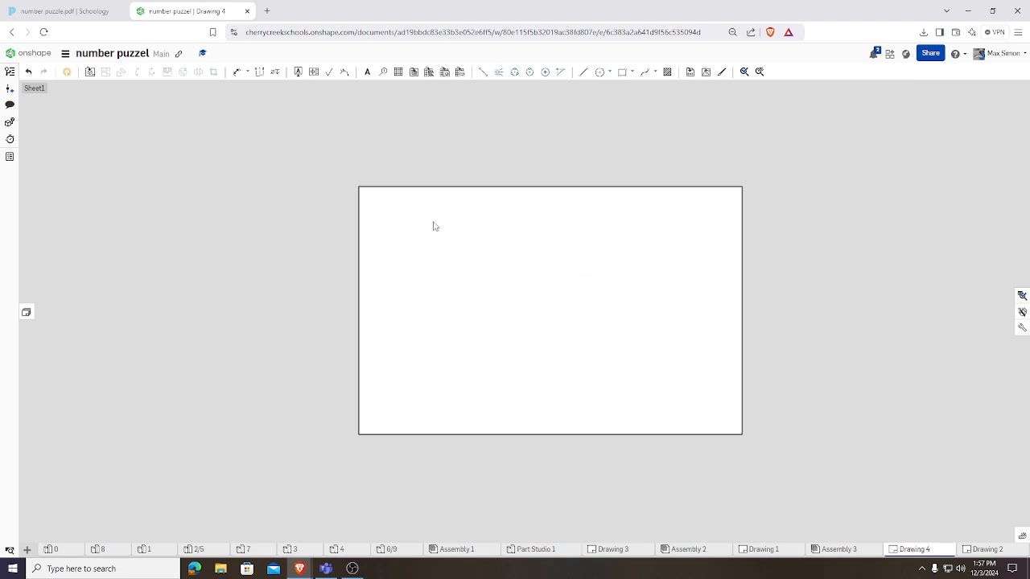
pyautogui.hotkey('ctrl', 'z')
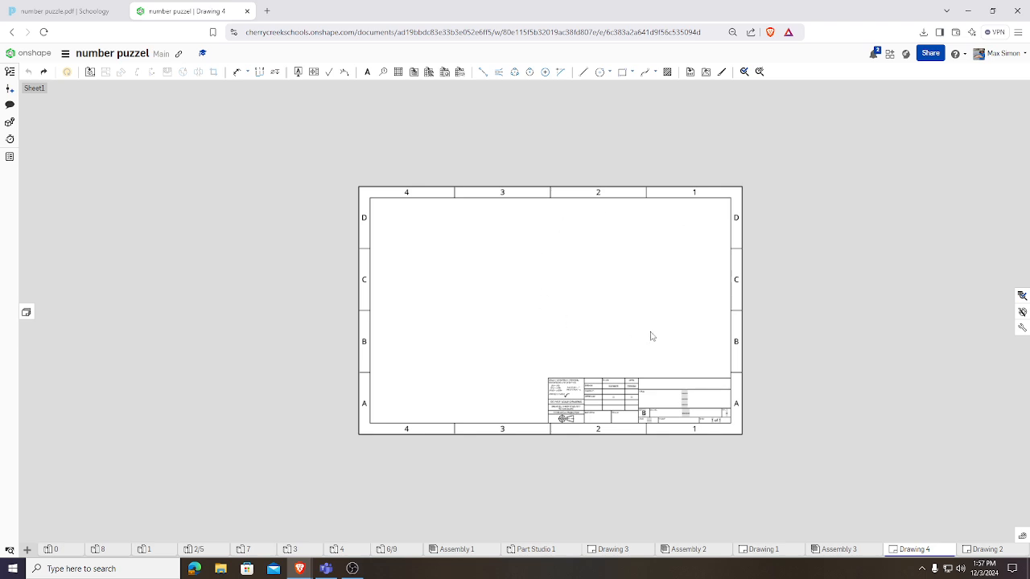
# Delete the sheet's border, zone labels and title block, and set the sheet to a custom size of 11 in by 8.5 in
pyautogui.moveTo(334, 171); pyautogui.dragTo(867, 509)
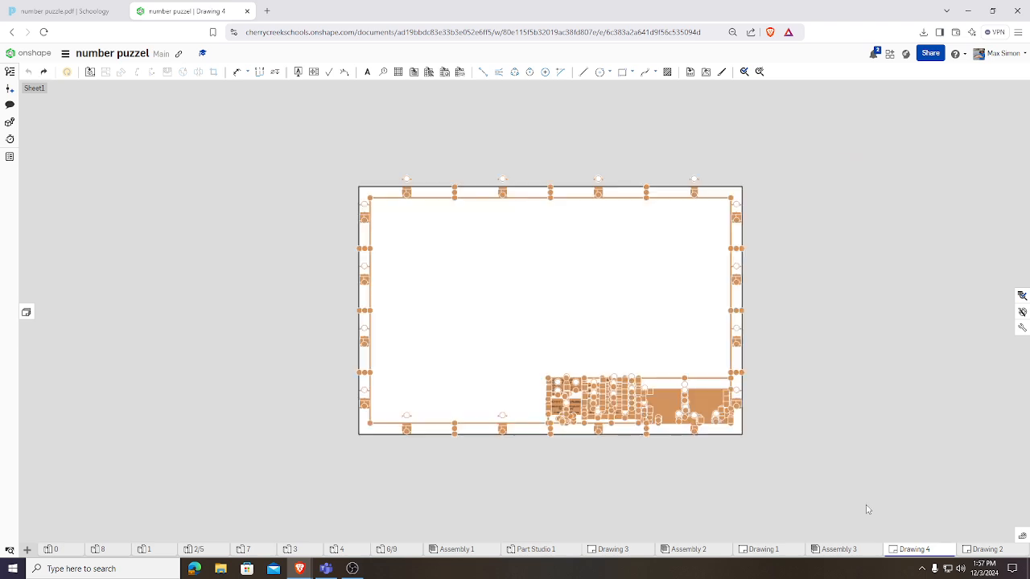
pyautogui.press('Delete')
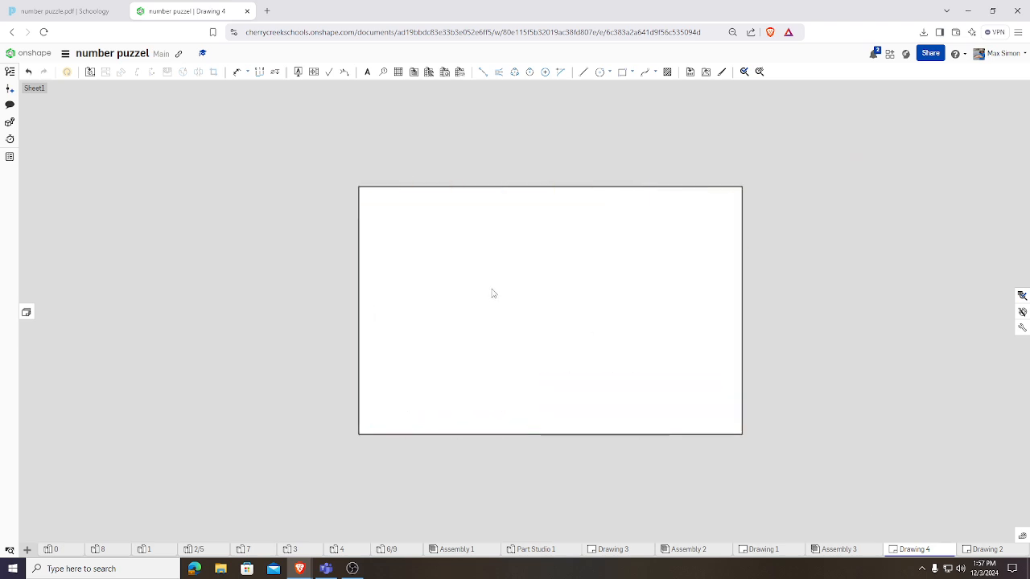
pyautogui.rightClick(454, 266)
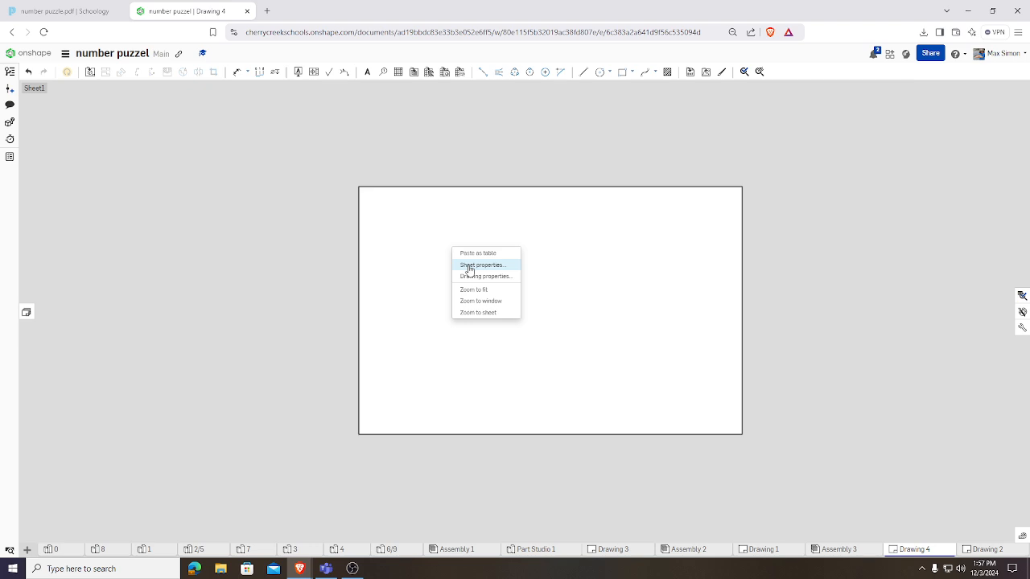
pyautogui.click(470, 265)
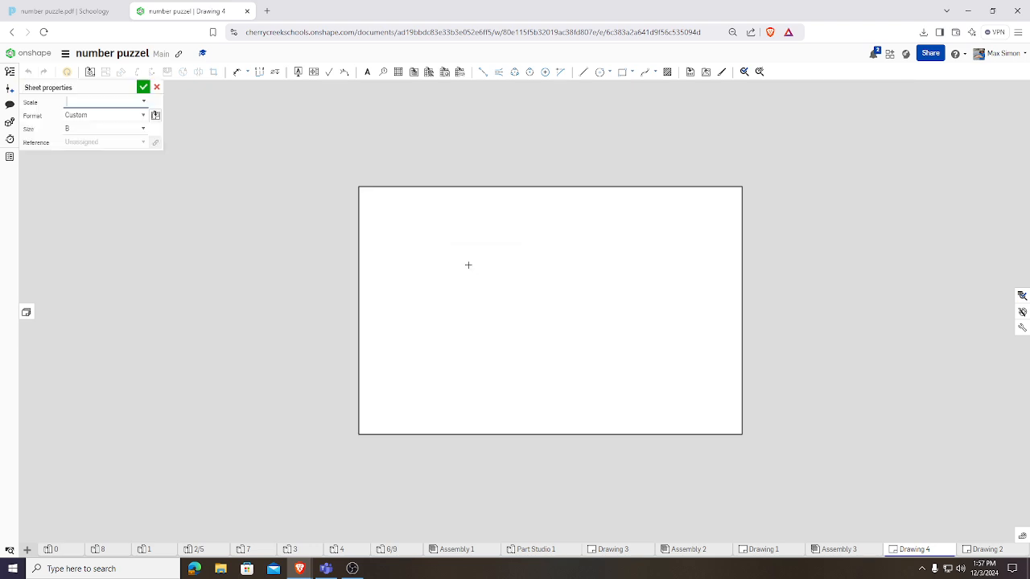
pyautogui.click(103, 128)
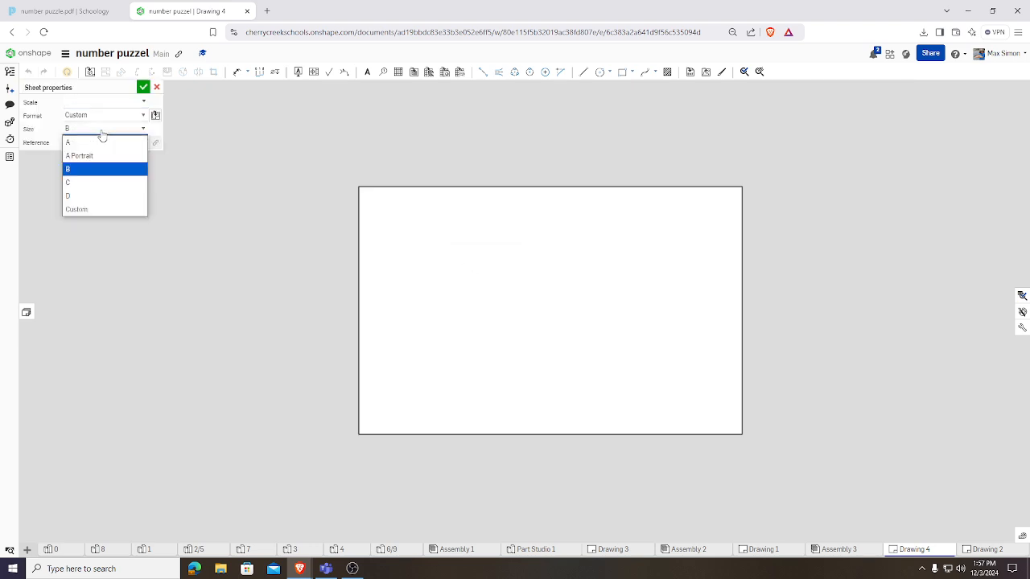
pyautogui.click(101, 210)
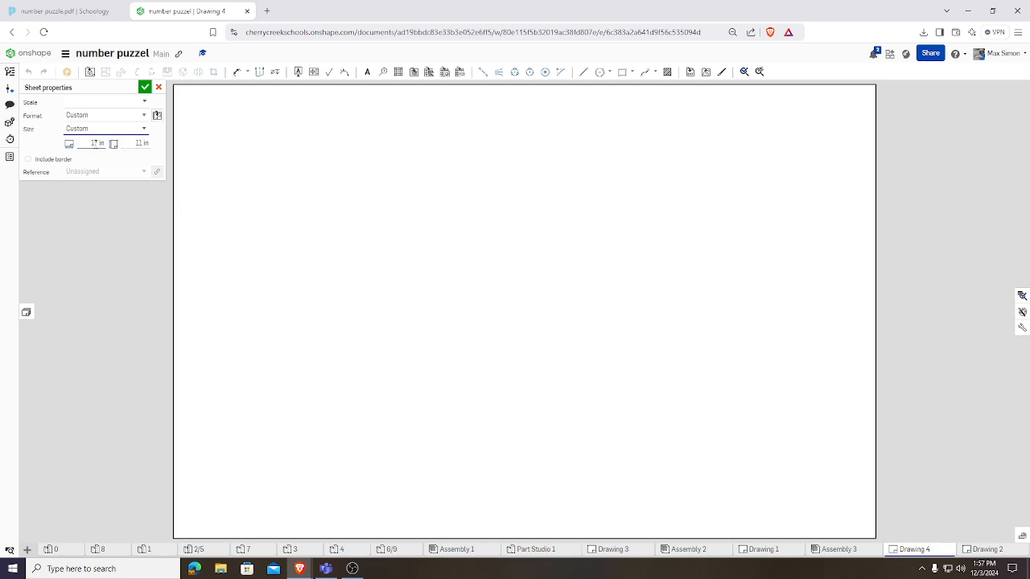
pyautogui.click(96, 144)
pyautogui.write('11')
pyautogui.click(143, 144)
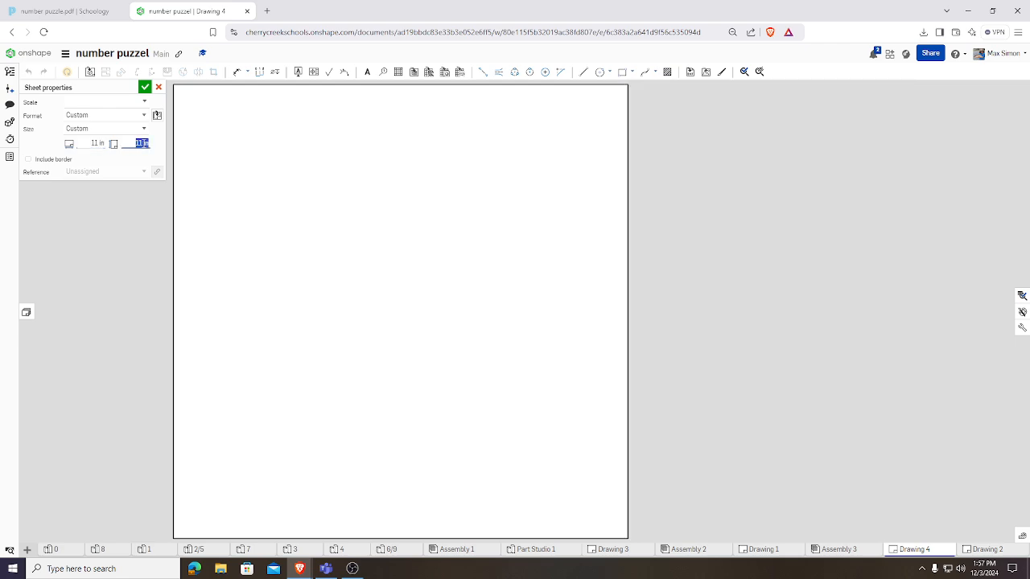
pyautogui.write('1')
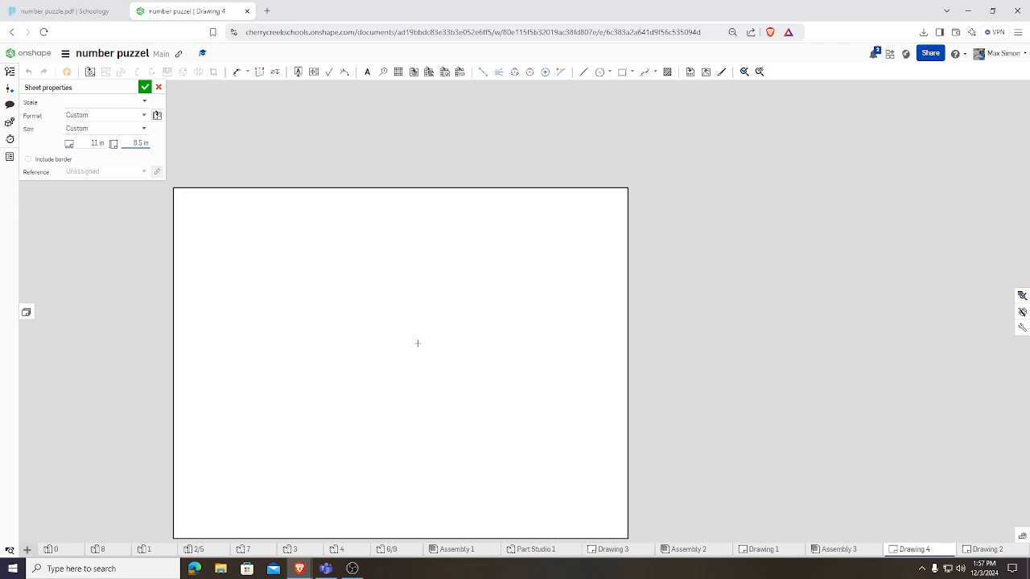
pyautogui.click(145, 86)
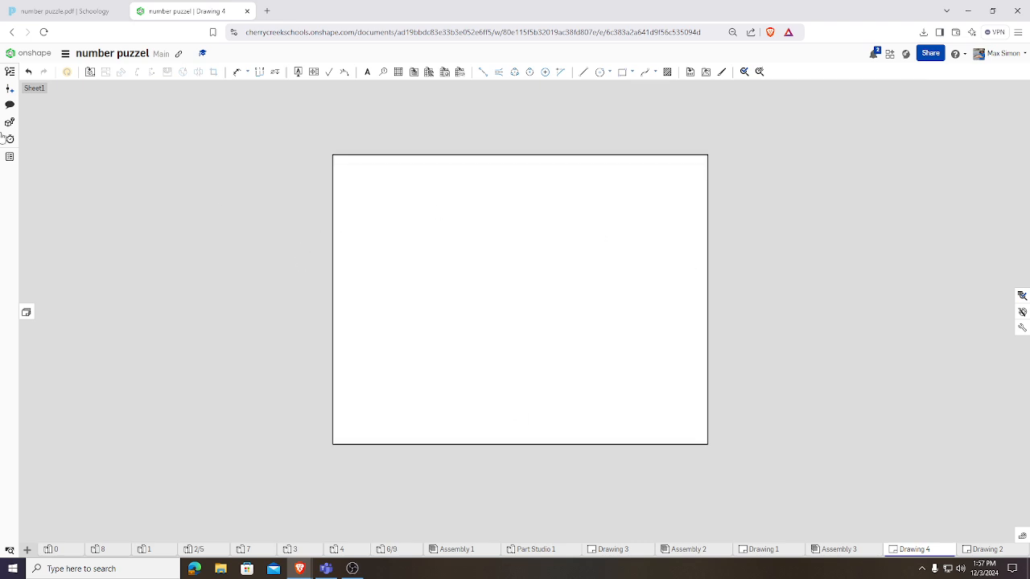
# Start inserting a drawing view and list the document's assemblies as the source
pyautogui.click(91, 72)
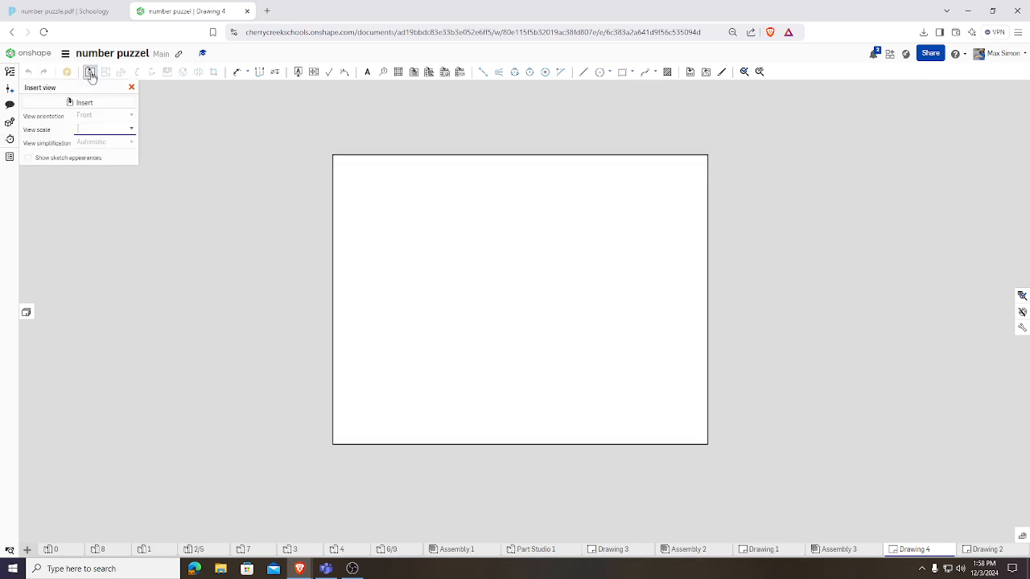
pyautogui.click(84, 103)
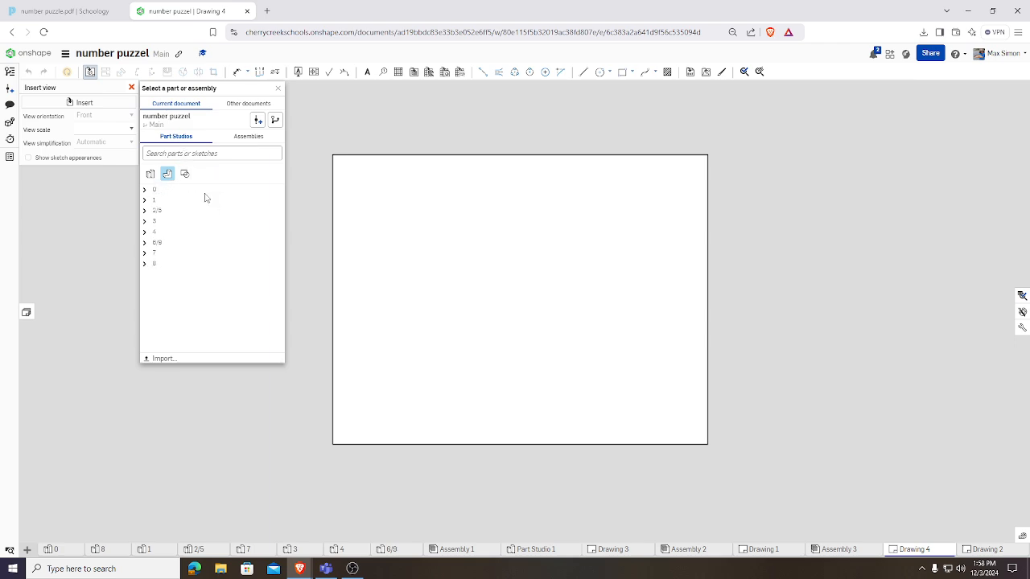
pyautogui.click(241, 138)
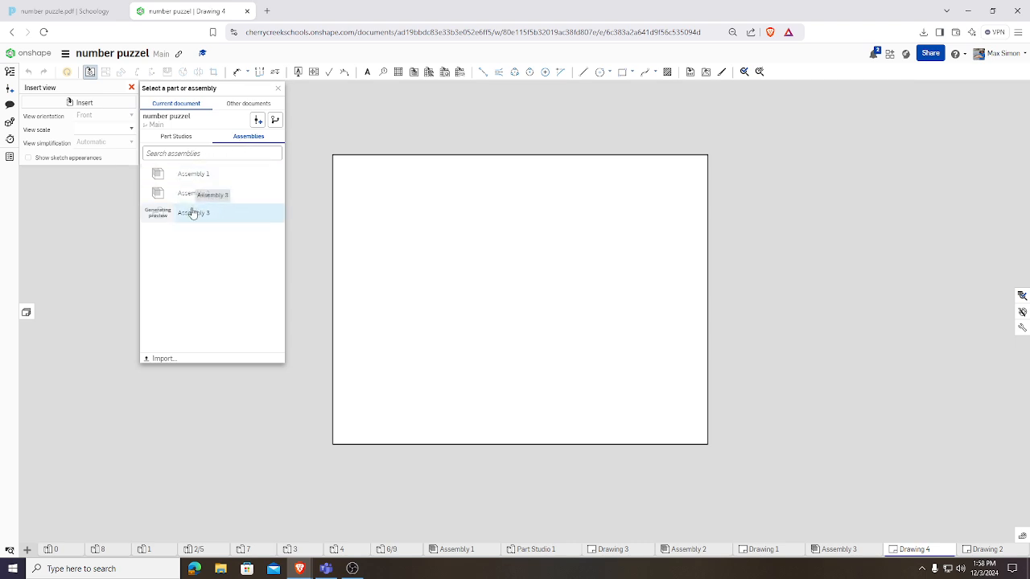
# Compare Assembly 3 with the puzzle PDF and with the assembled puzzle view in Drawing 2
pyautogui.click(854, 551)
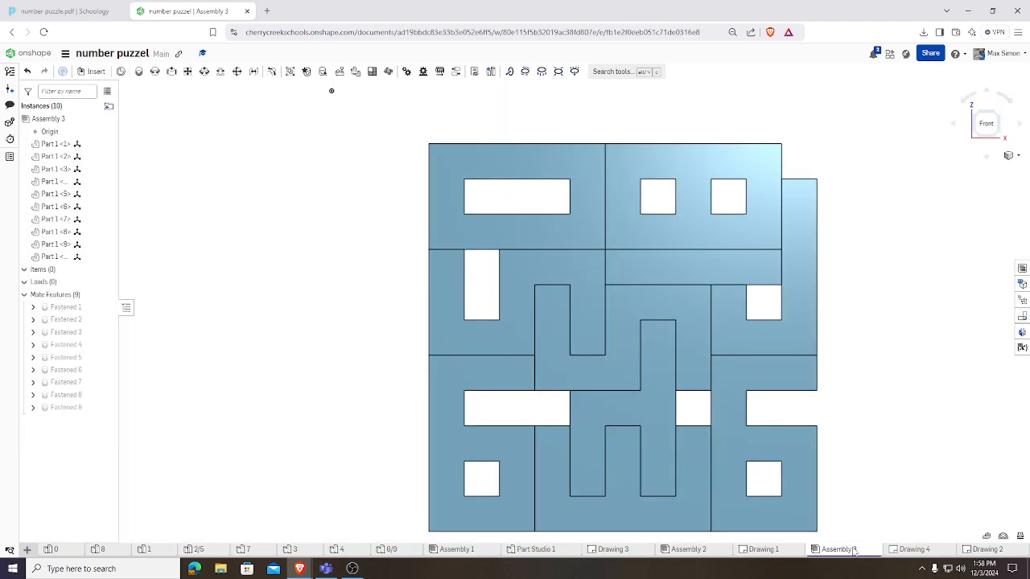
pyautogui.click(60, 13)
pyautogui.click(186, 11)
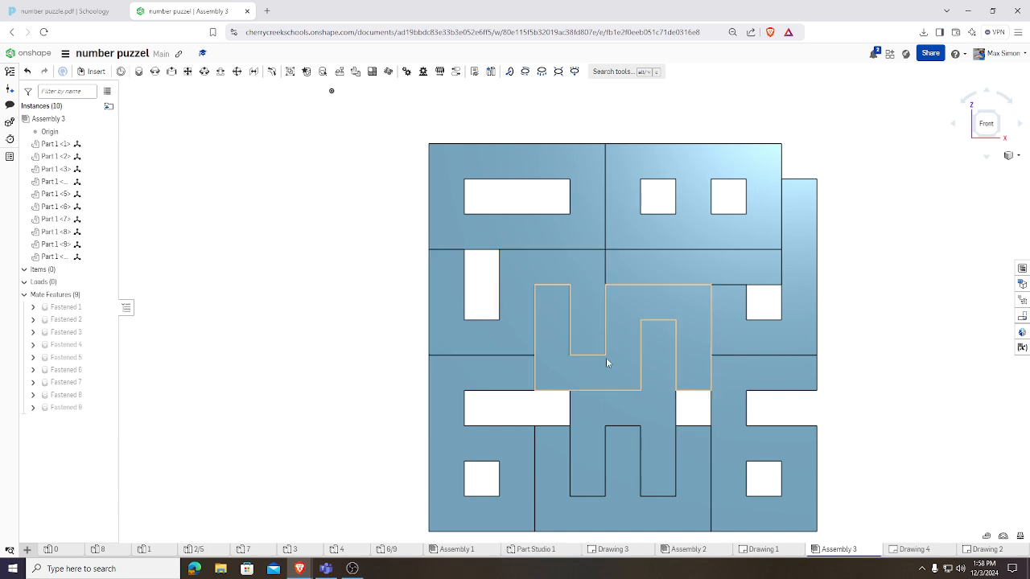
pyautogui.click(995, 550)
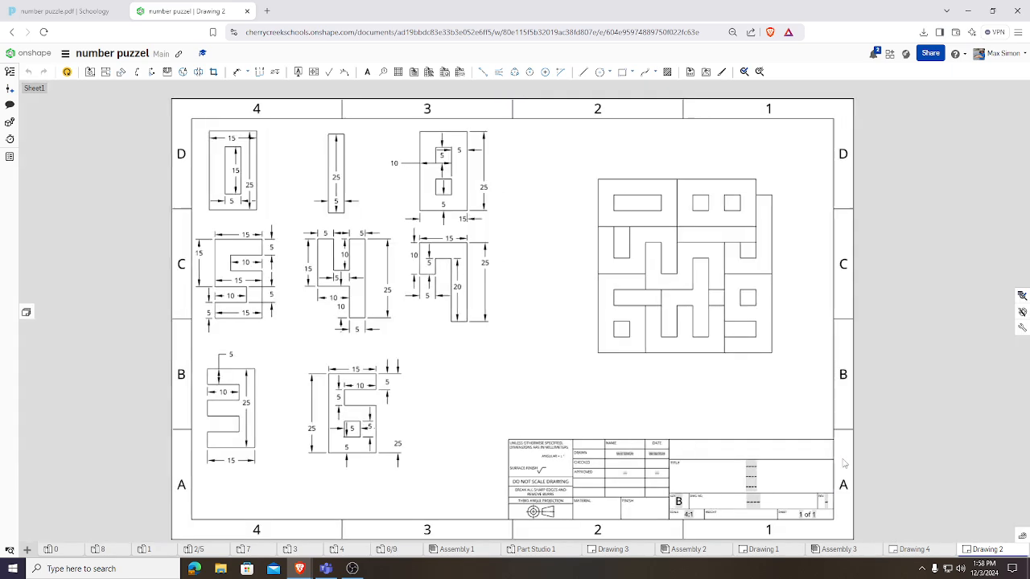
pyautogui.scroll(3, 851, 465)
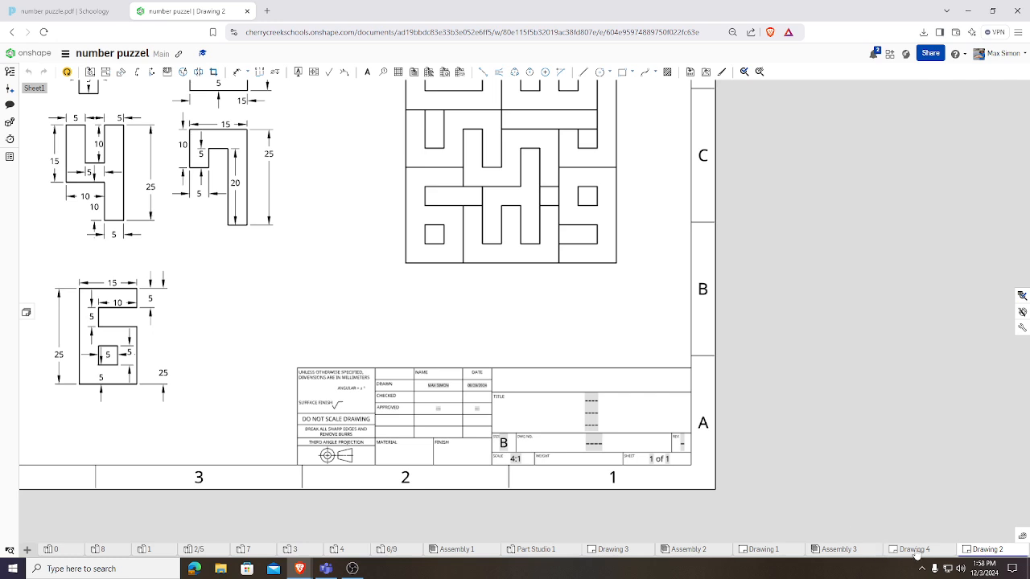
# Place a front view of Assembly 3 at 1:1 scale near the centre of the sheet in Drawing 4
pyautogui.click(914, 550)
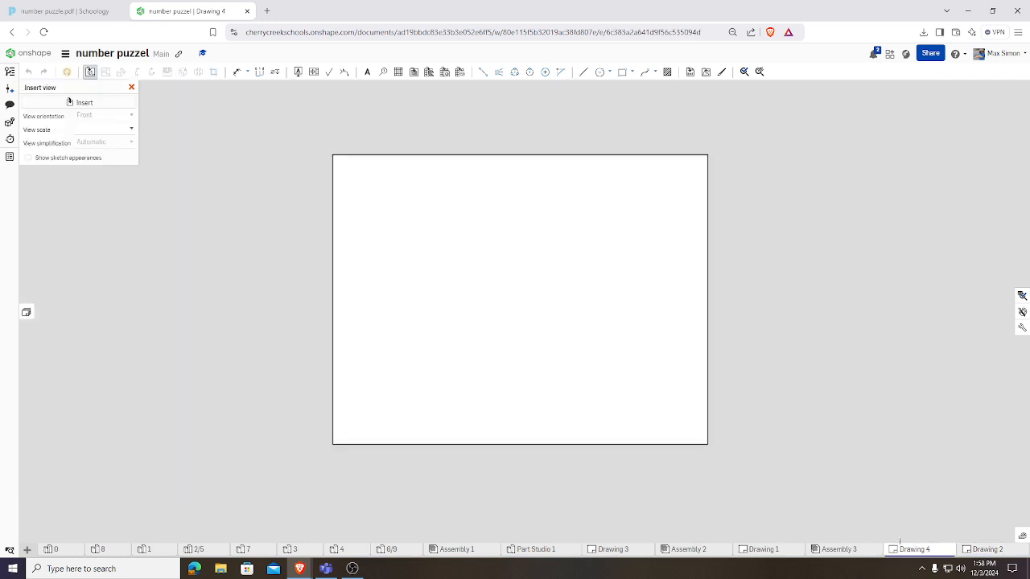
pyautogui.click(71, 102)
pyautogui.click(249, 136)
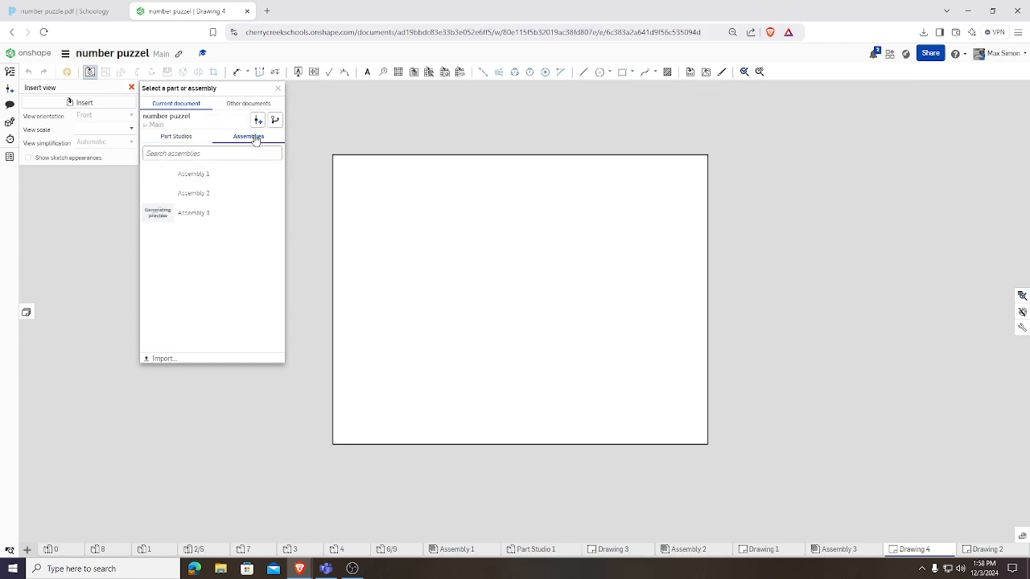
pyautogui.click(232, 211)
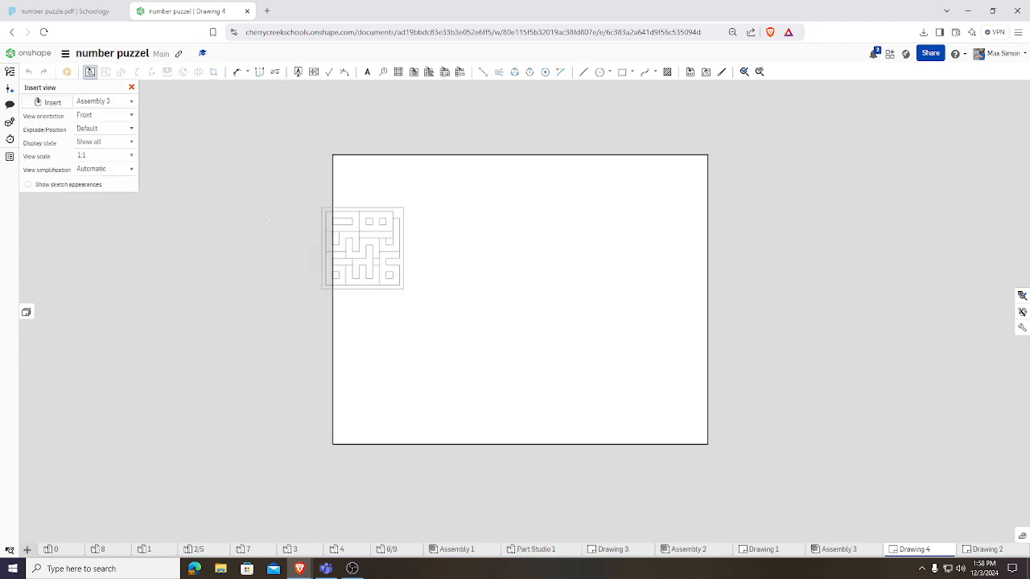
pyautogui.click(131, 156)
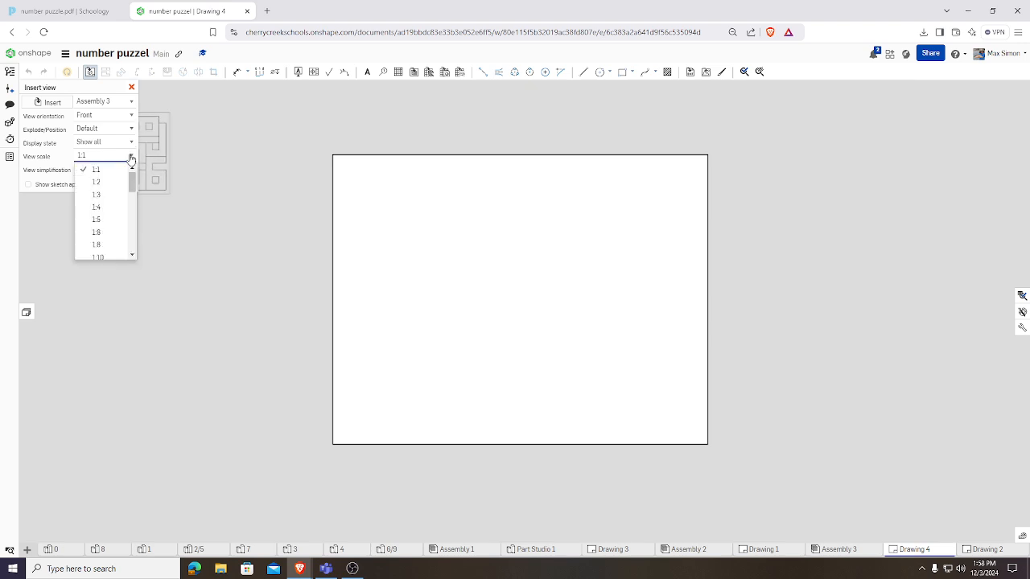
pyautogui.click(115, 170)
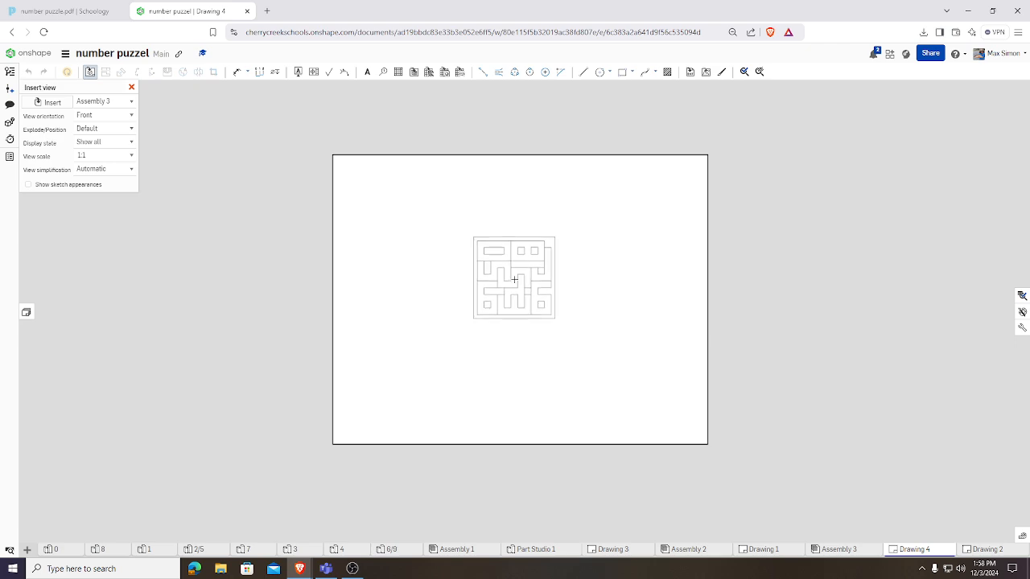
pyautogui.click(516, 288)
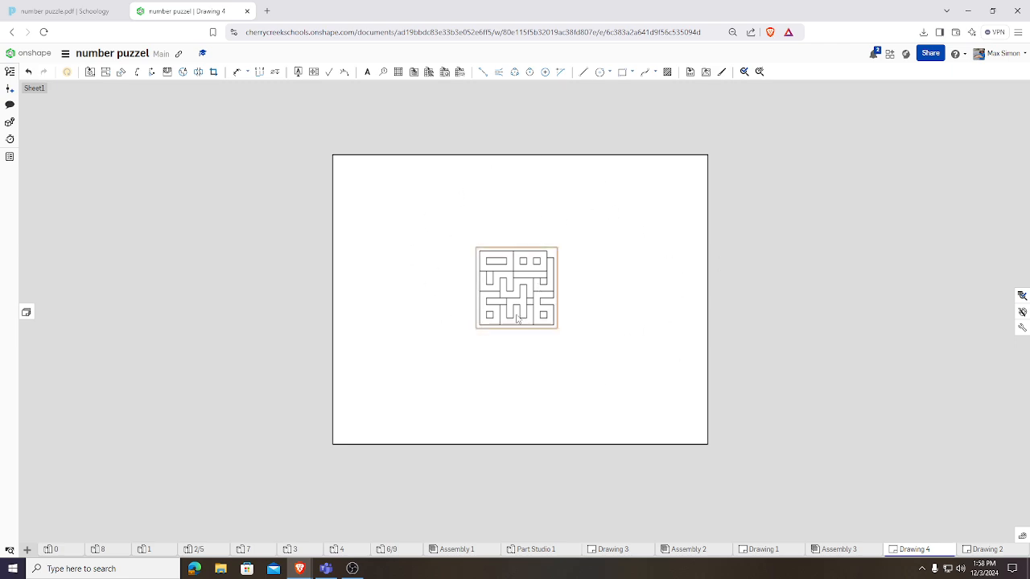
# Export Drawing 4 as a PDF named with the author's surname followed by "number puzzle", and save it in the Downloads folder
pyautogui.scroll(1, 528, 365)
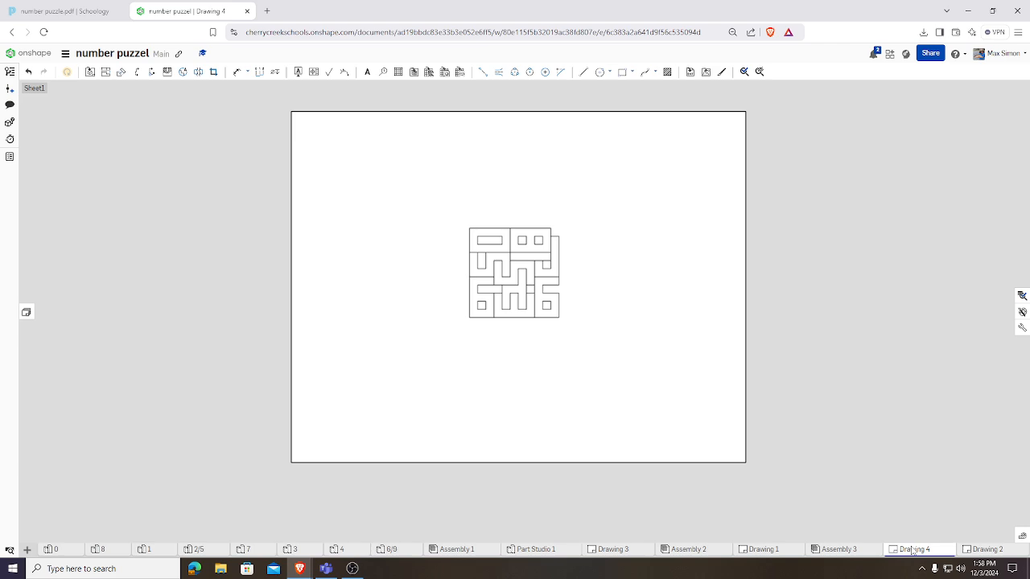
pyautogui.moveTo(913, 551)
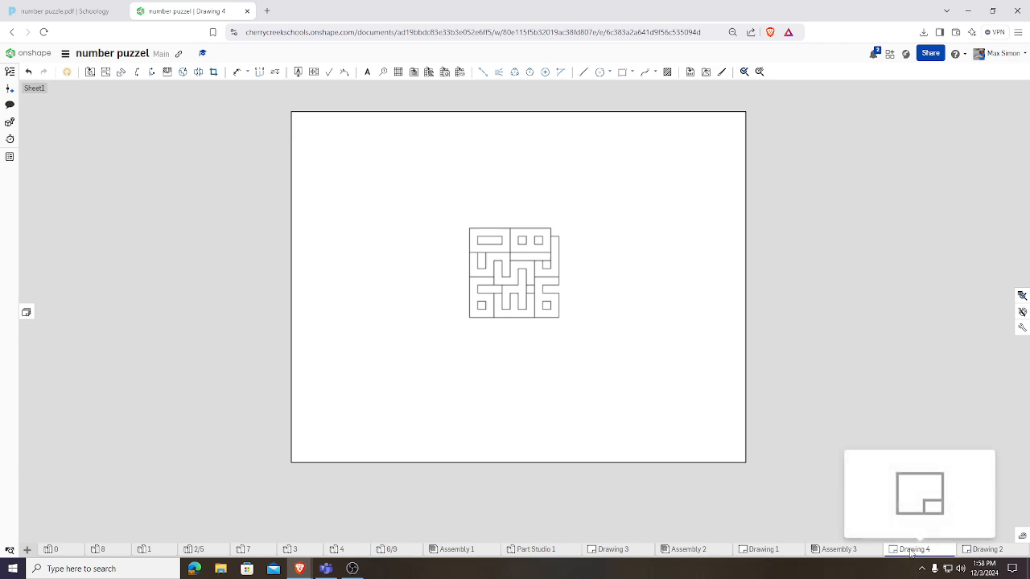
pyautogui.rightClick(911, 551)
pyautogui.click(910, 526)
pyautogui.moveTo(413, 105); pyautogui.dragTo(374, 107)
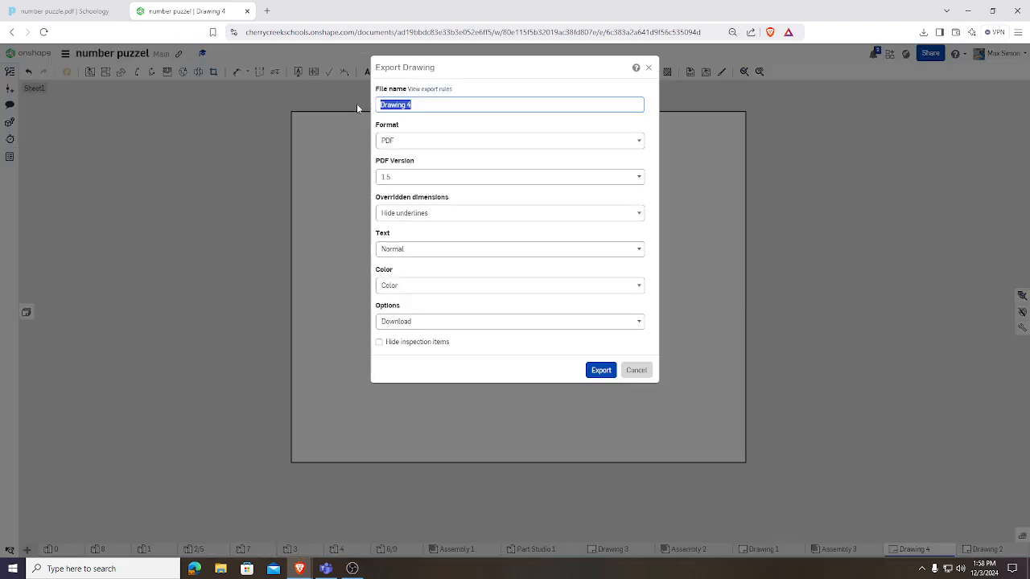
pyautogui.write('Simon n')
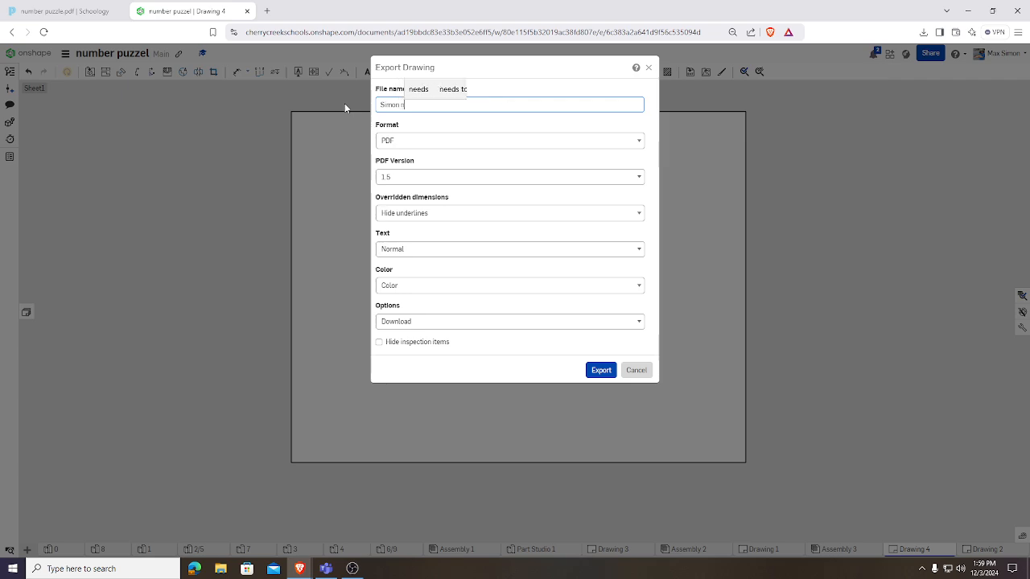
pyautogui.write('umber puzz')
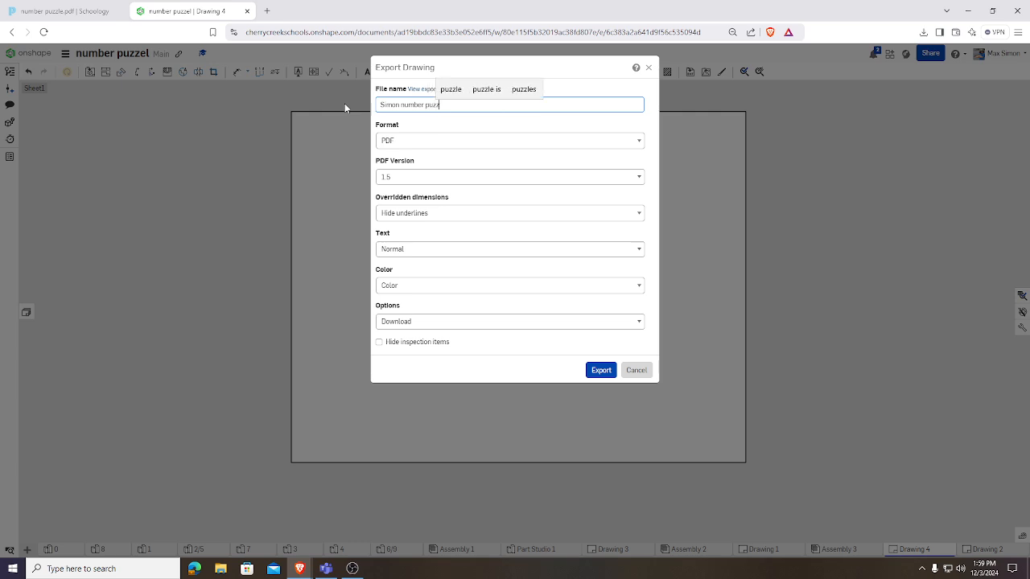
pyautogui.write('le')
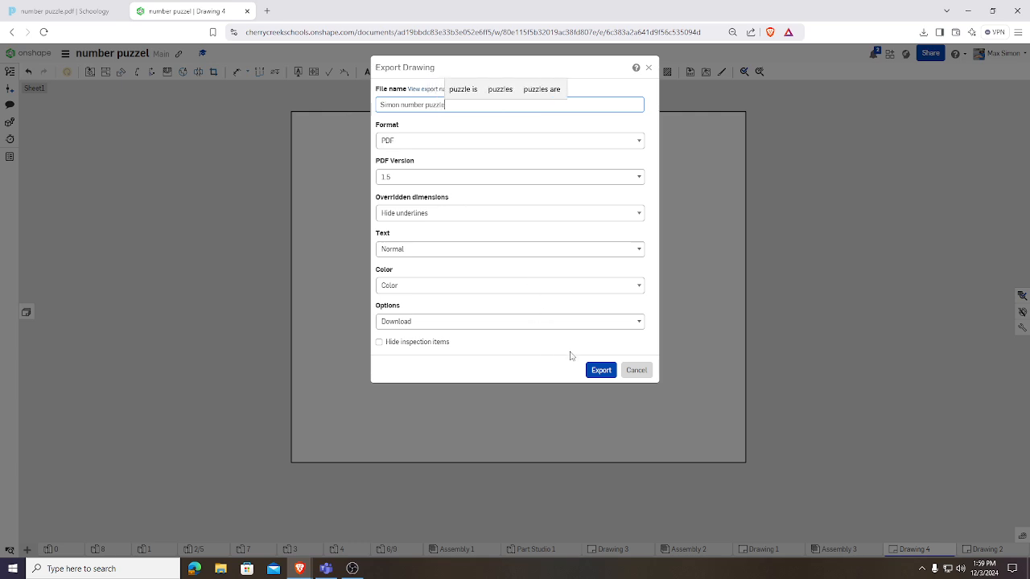
pyautogui.click(589, 371)
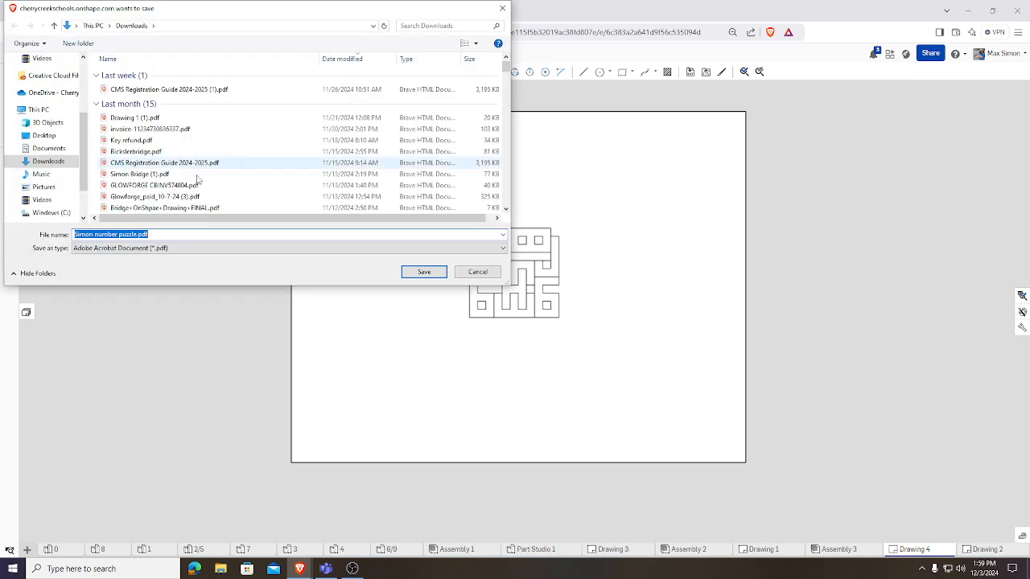
pyautogui.click(407, 274)
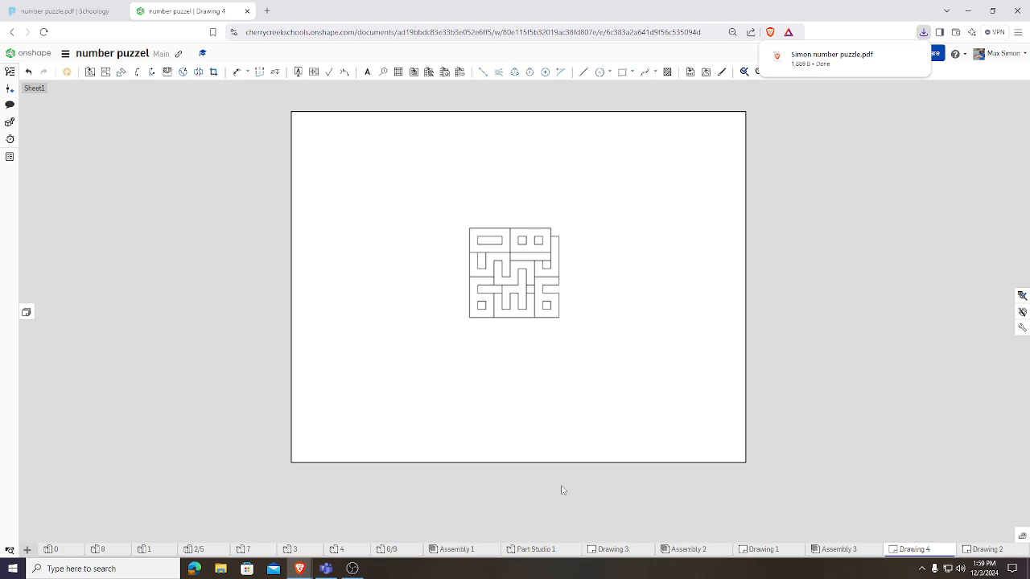
pyautogui.click(351, 567)
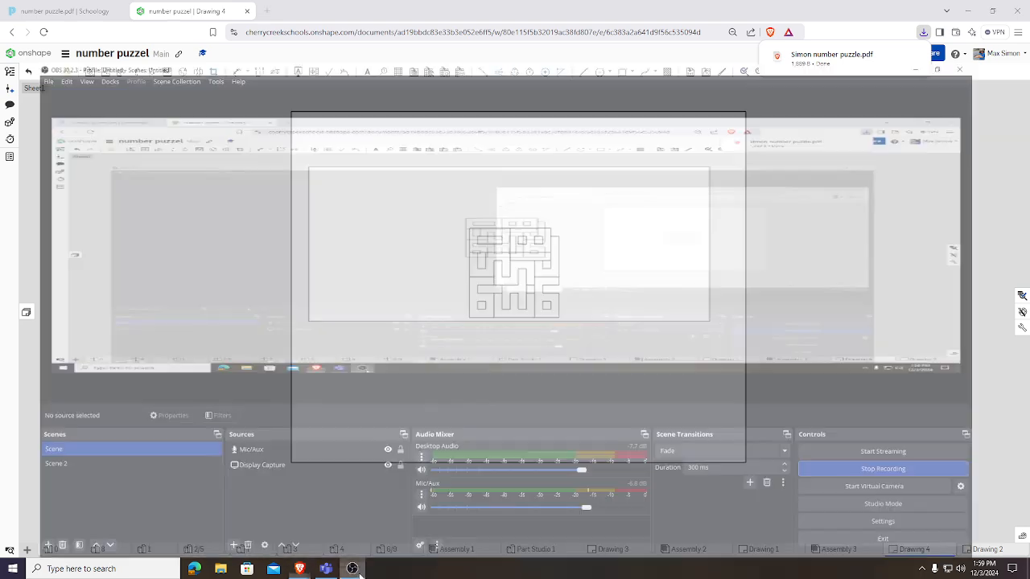